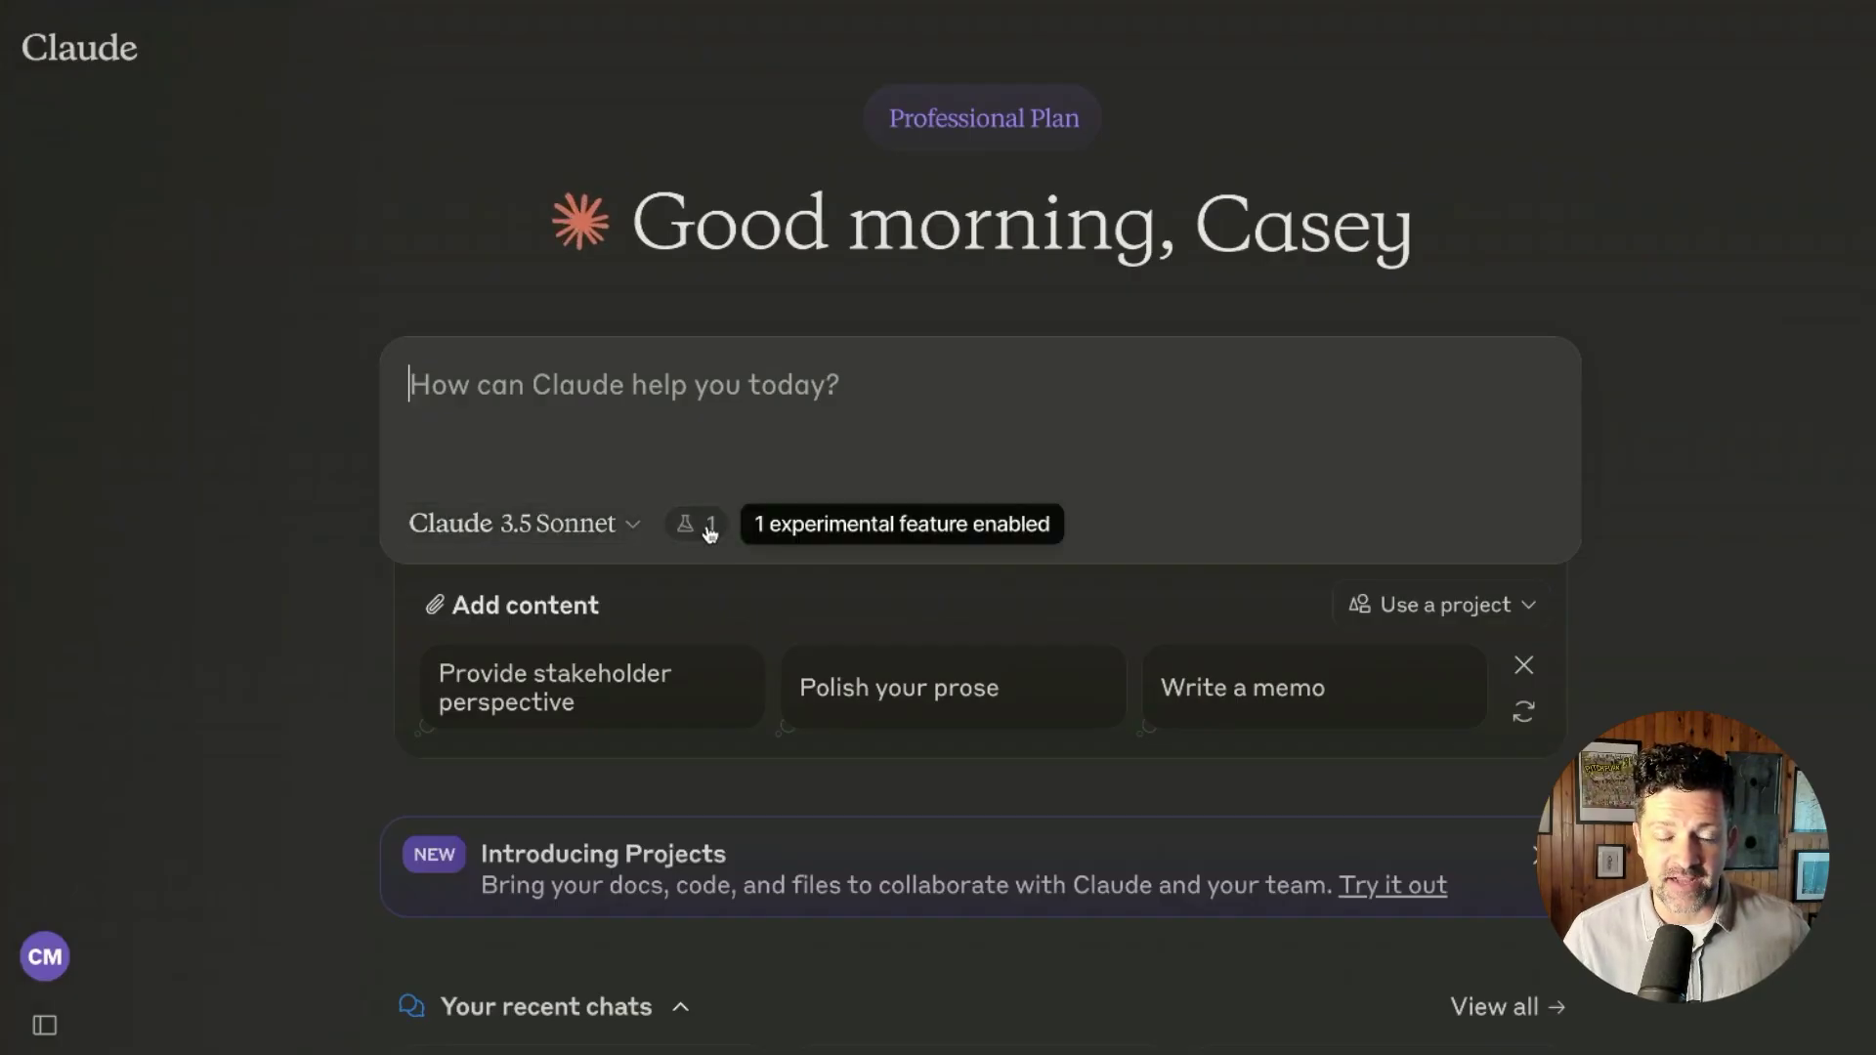
- Open the account's Feature Preview settings
scroll(281, 1013, "down", 3)
left_click(280, 962)
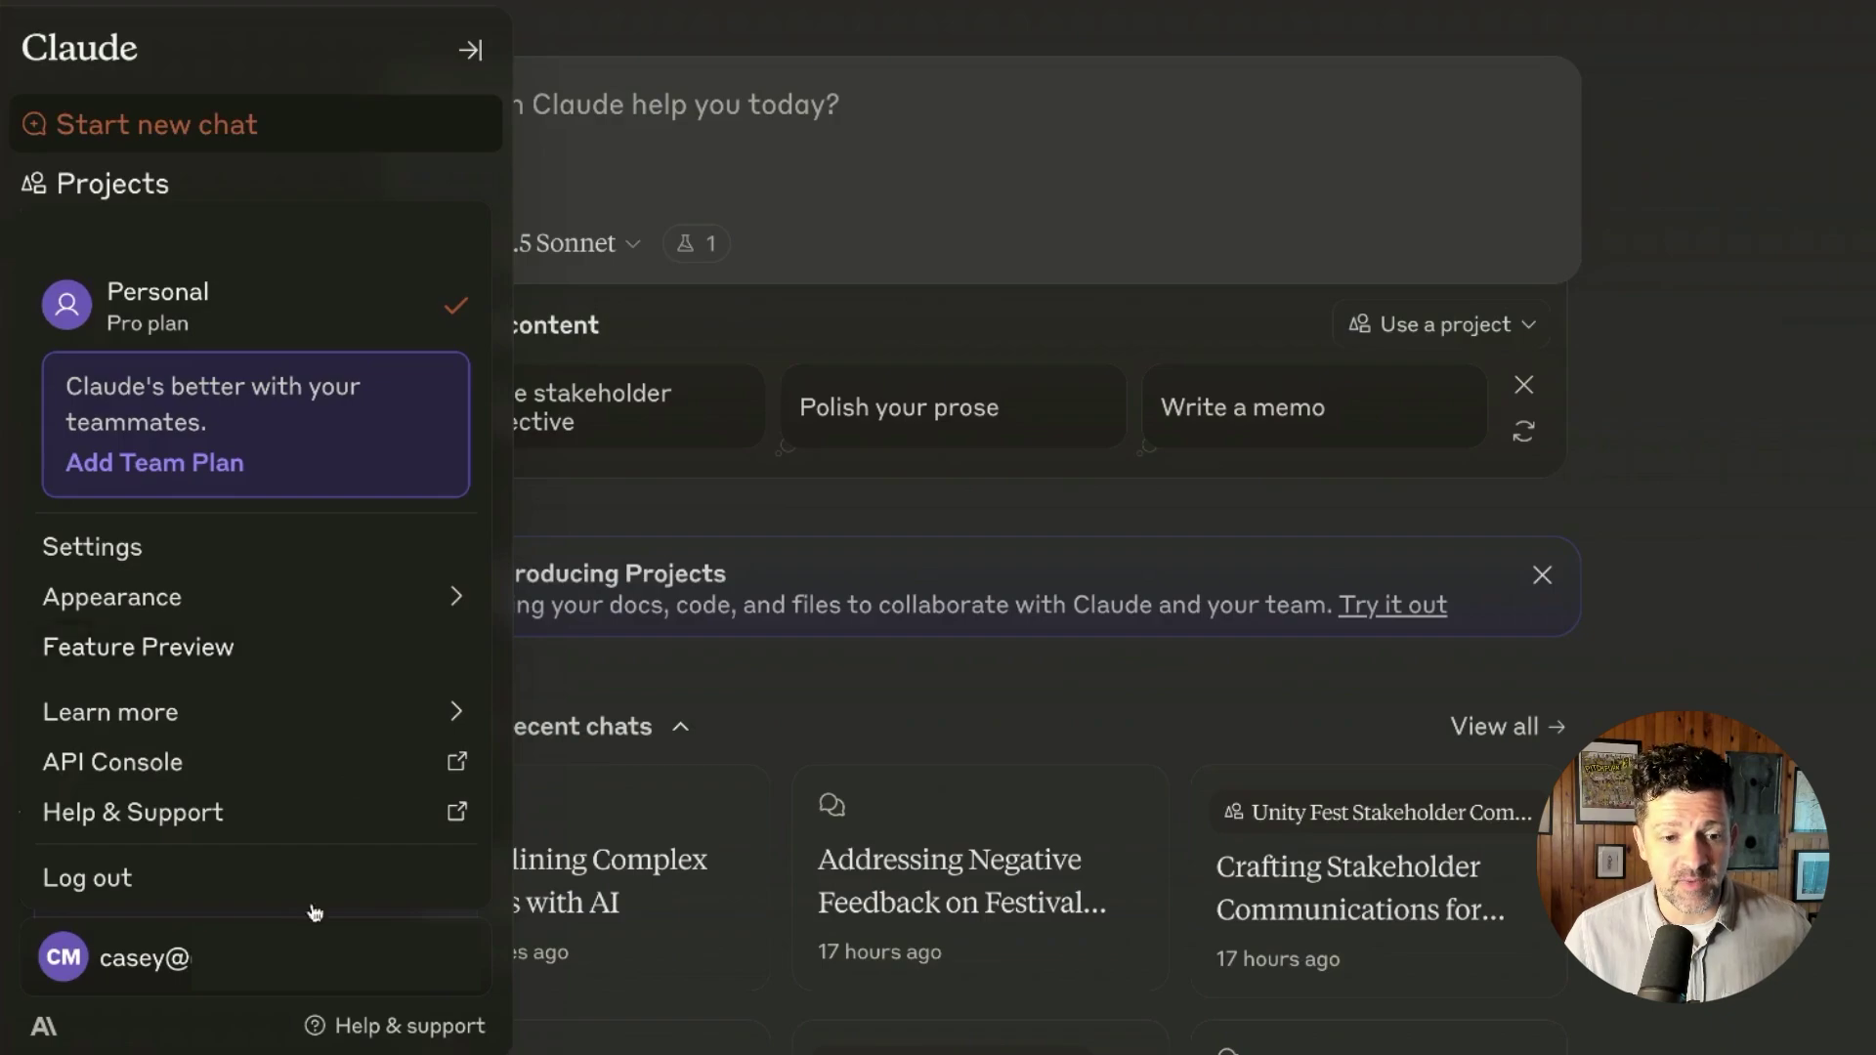
left_click(206, 653)
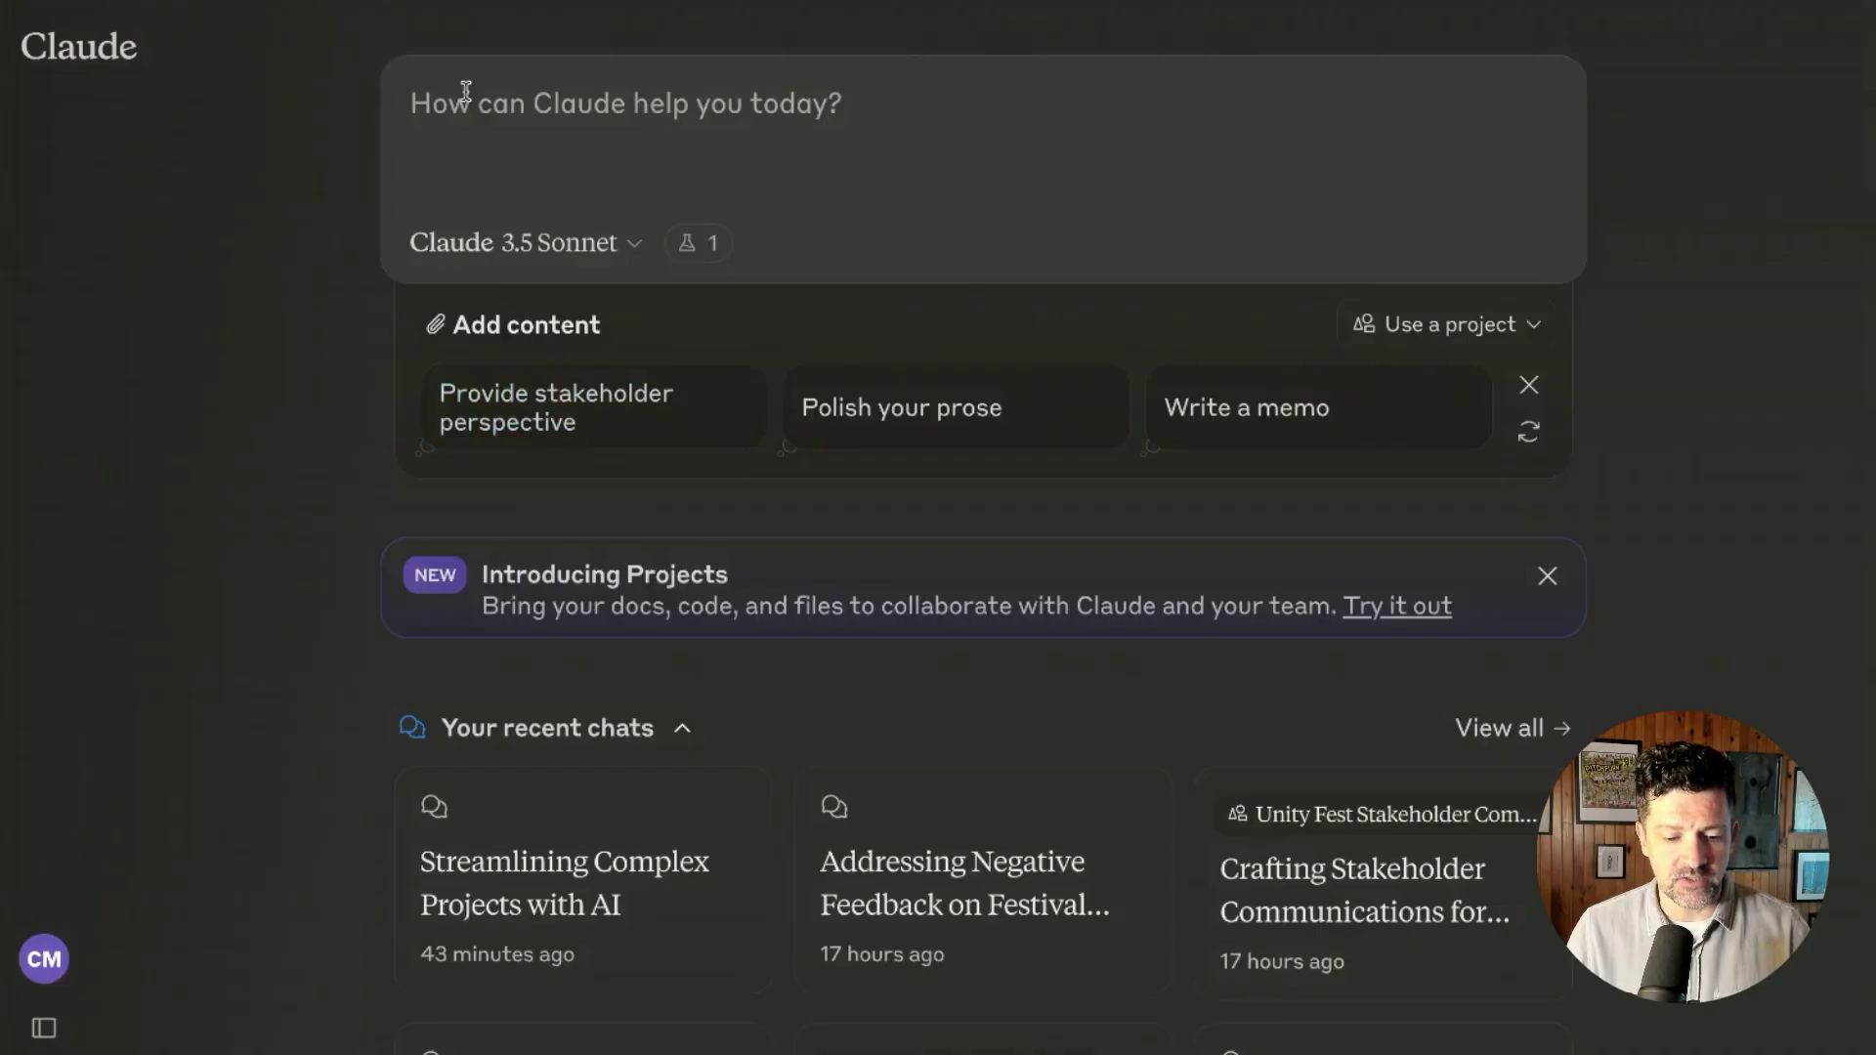
- Submit a prompt to generate a Work Breakdown Structure (WBS) with manageable tasks and subtasks from the pasted "Unity Summer Festival – Notes & Ideas"
type("Given the project scope and objectives [briefly describe], generate a Work Breakdown Structure (WBS) that decomposes the project into manageable tasks and subtasks.")
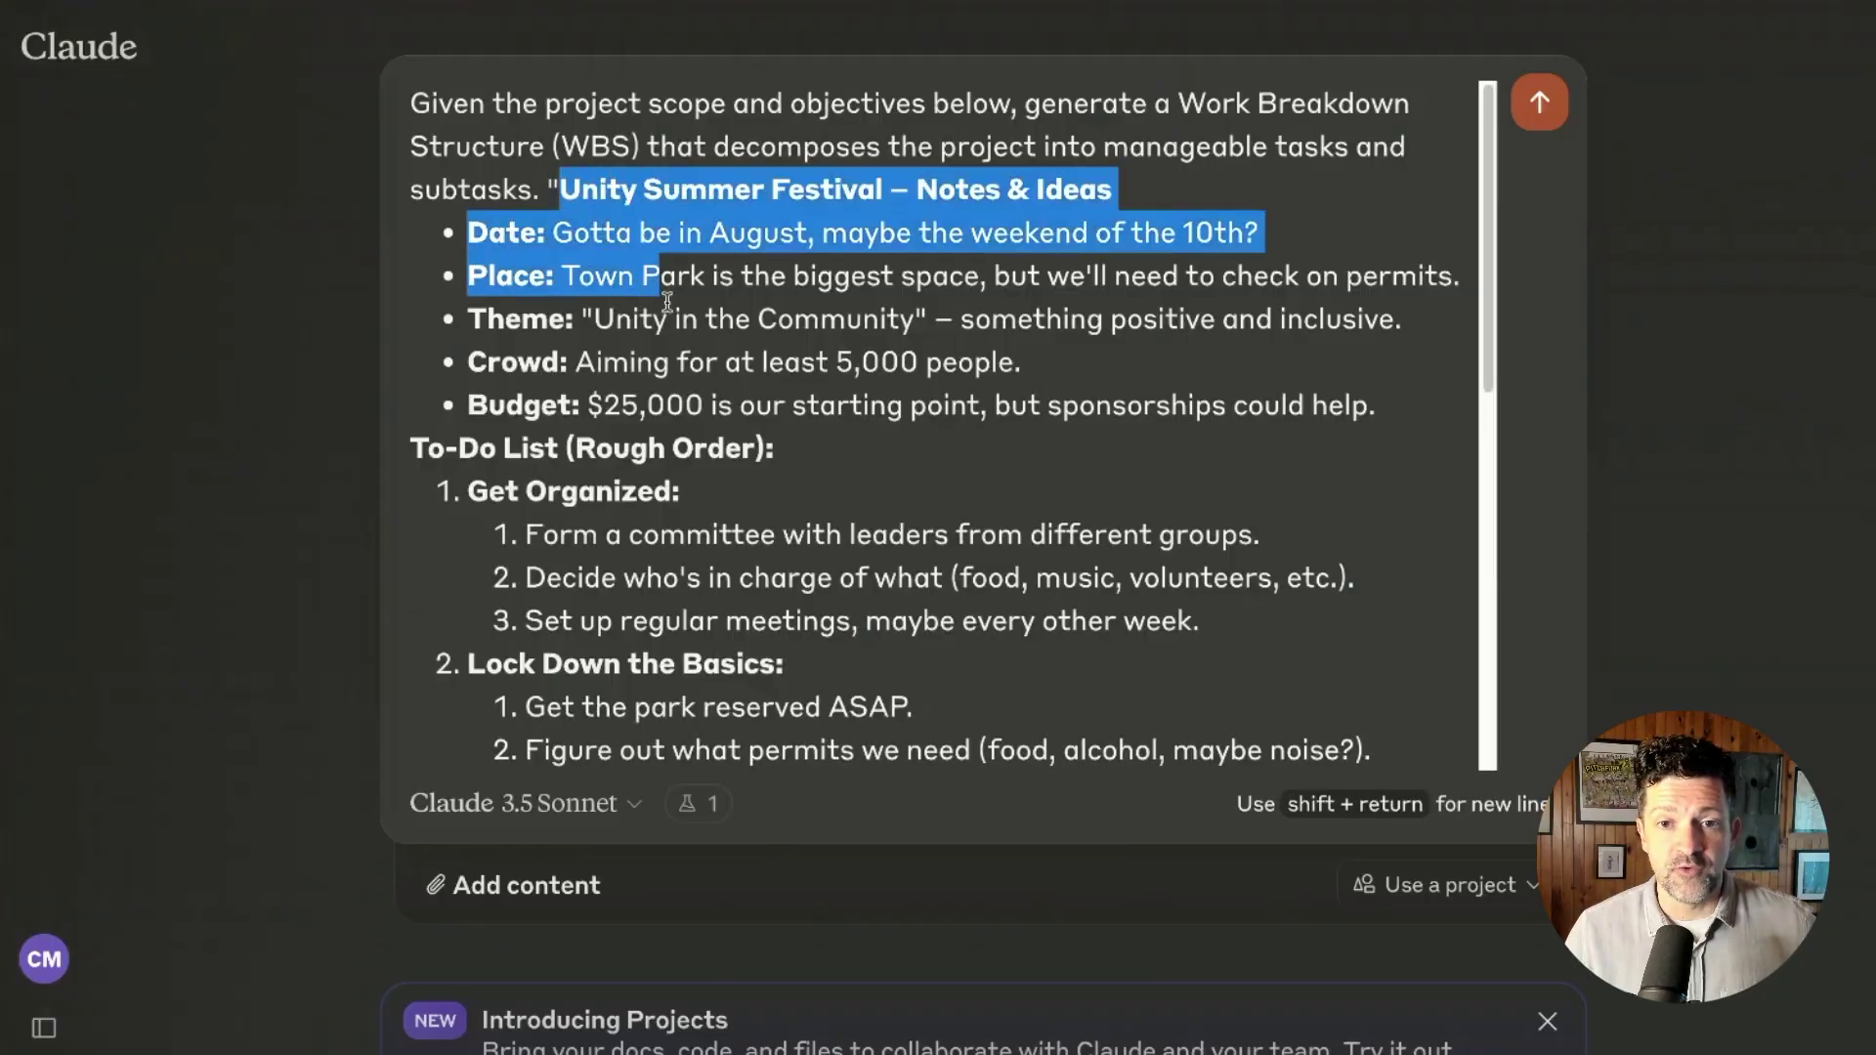
left_click_drag(667, 301, 1017, 439)
left_click(631, 232)
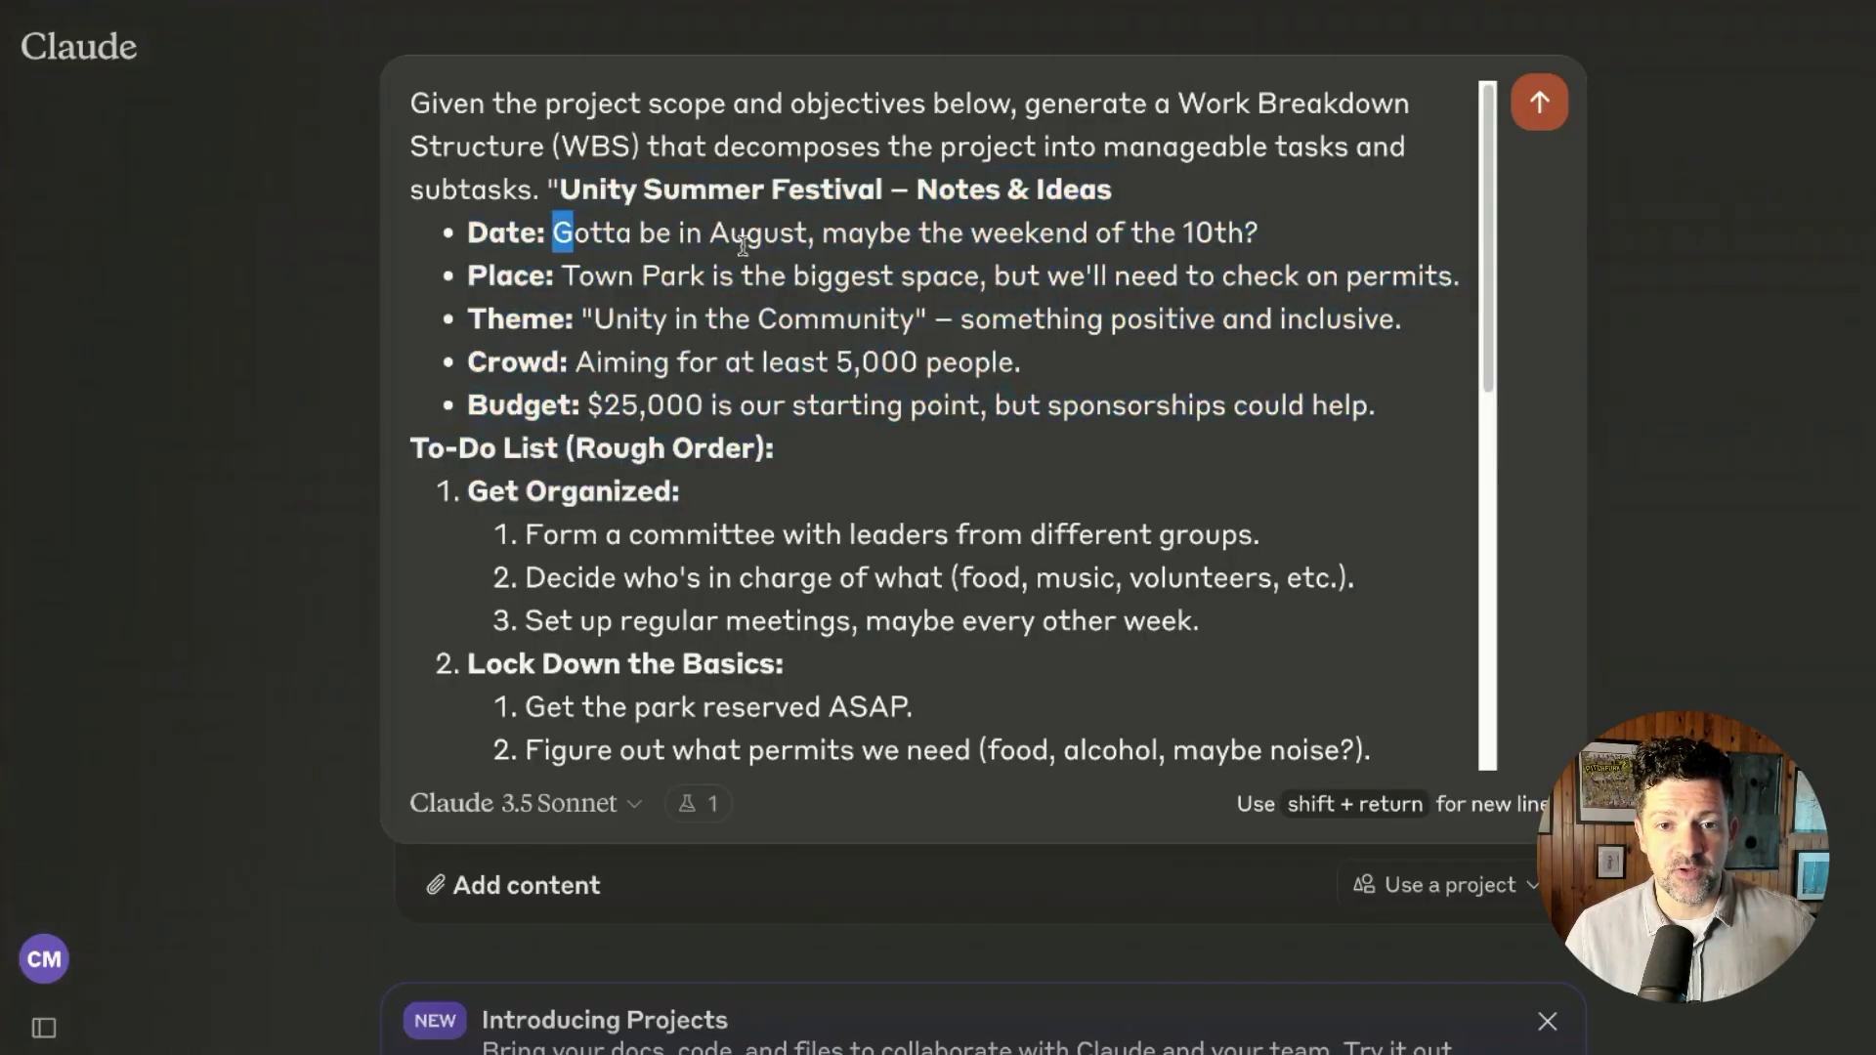
left_click(781, 478)
scroll(780, 477, "down", 1)
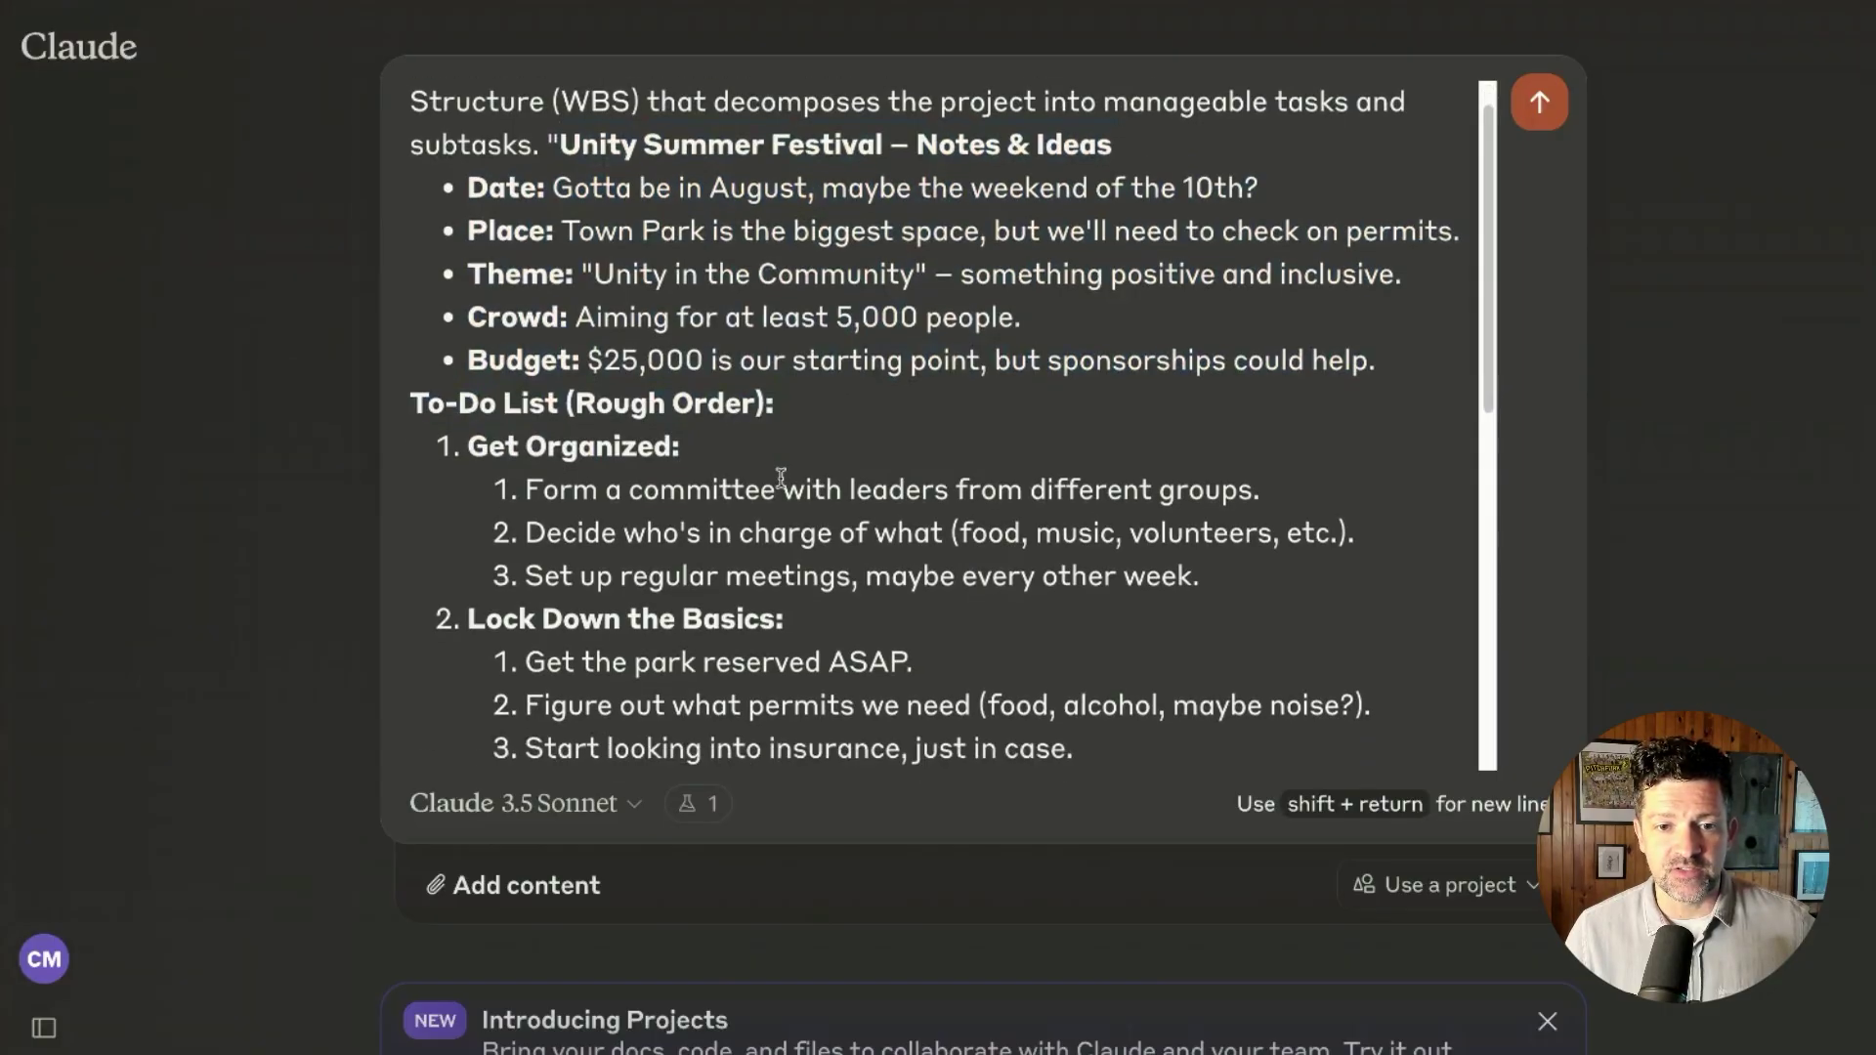
scroll(781, 478, "down", 1)
scroll(781, 478, "up", 2)
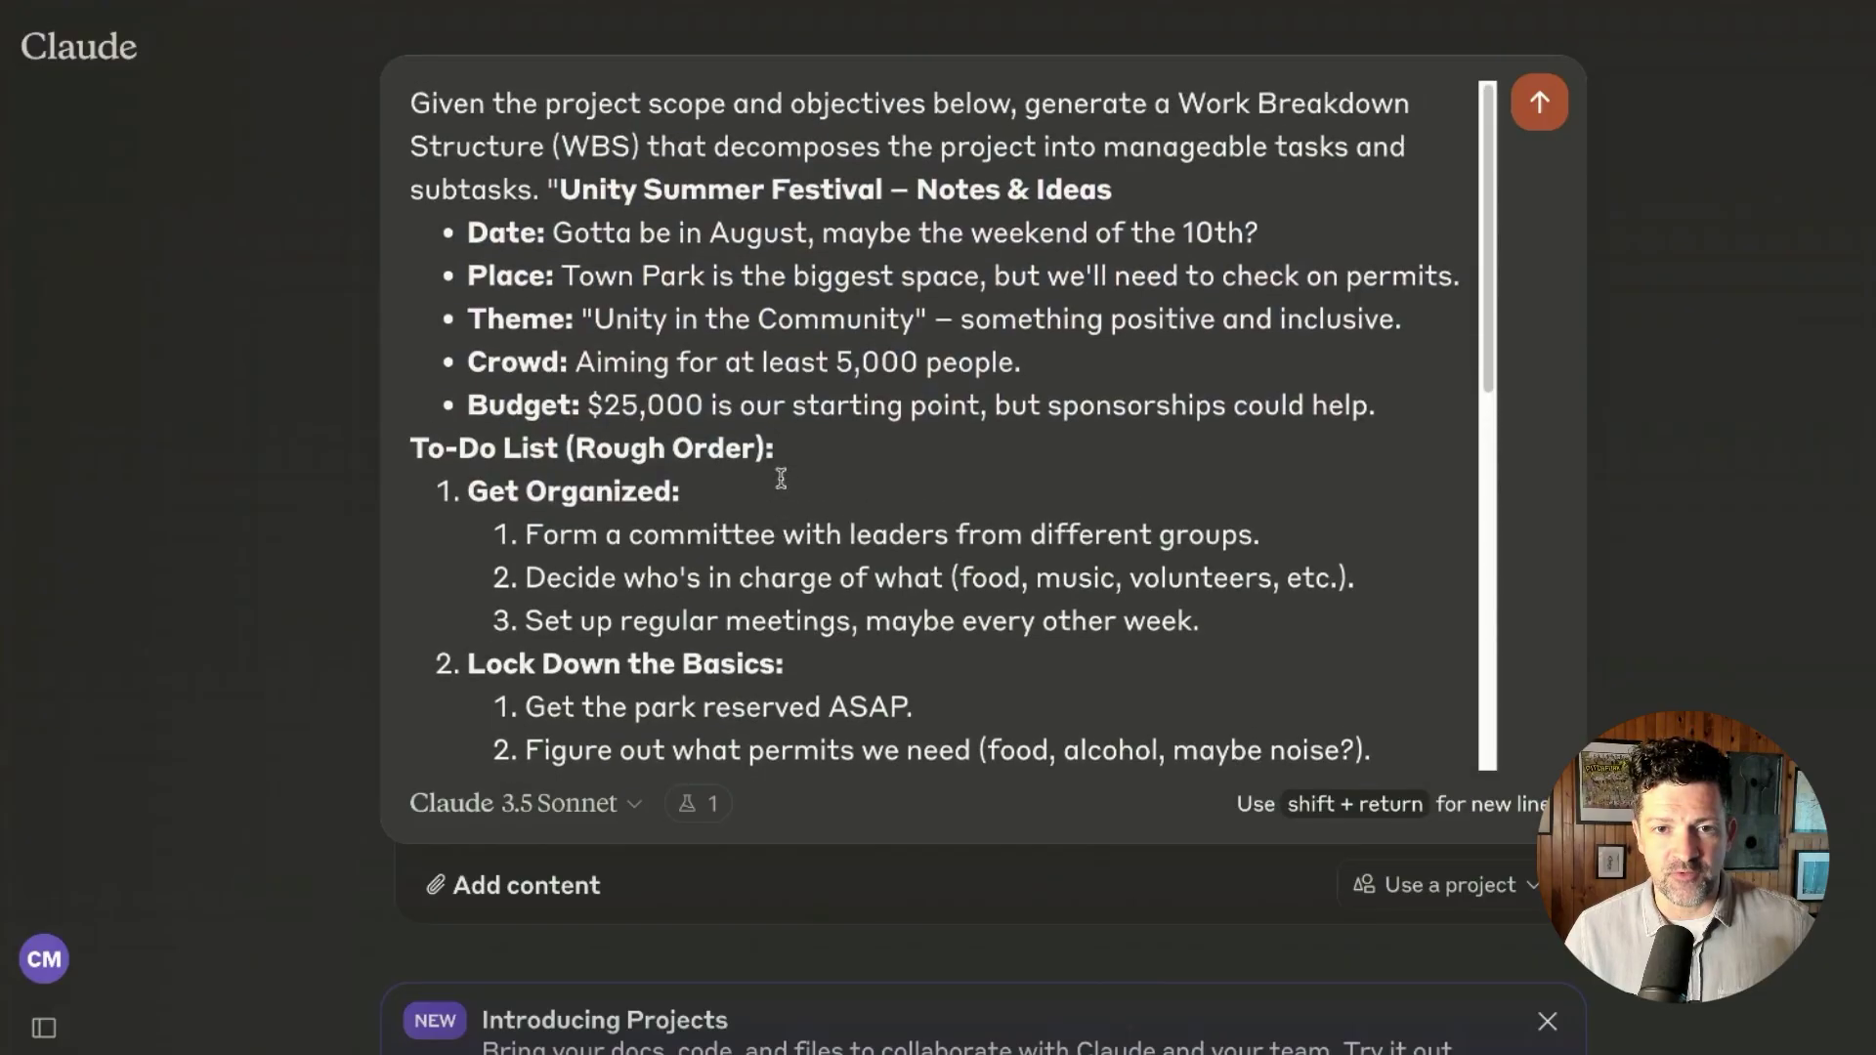
scroll(781, 478, "up", 1)
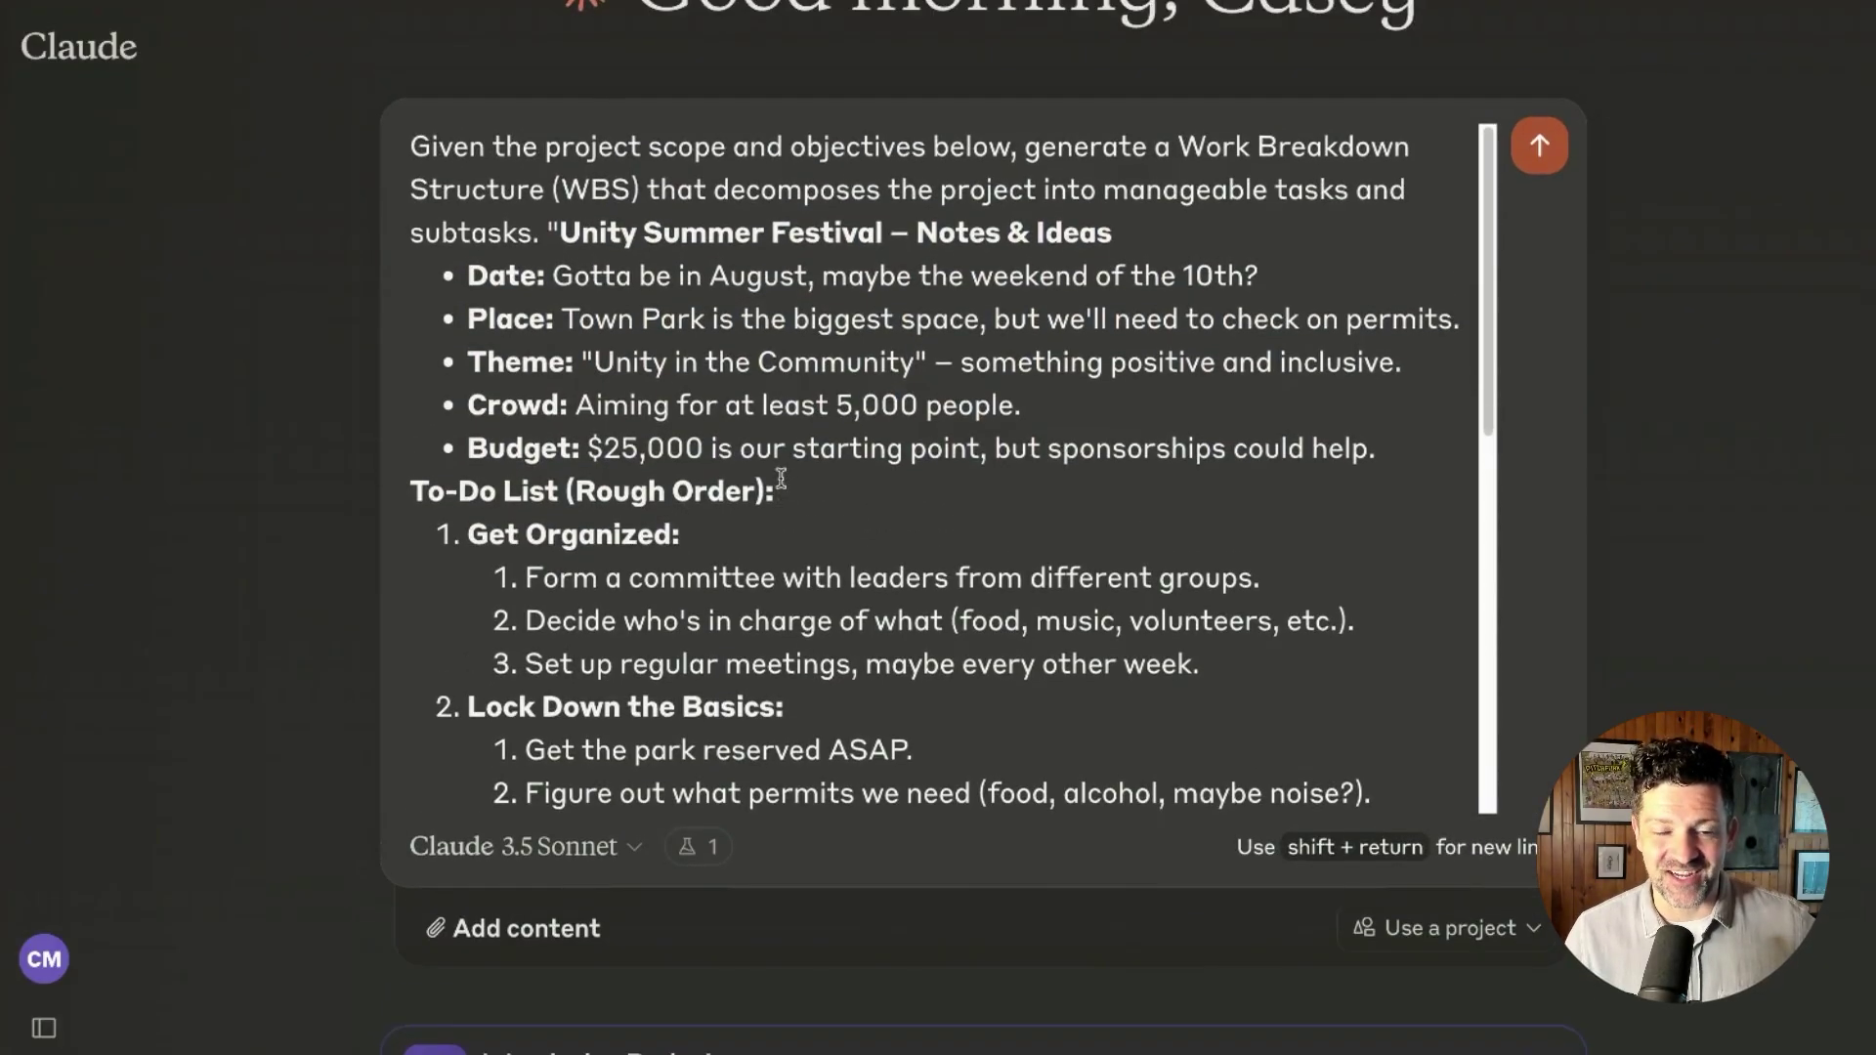
scroll(781, 478, "down", 10)
scroll(781, 477, "up", 10)
scroll(781, 478, "down", 10)
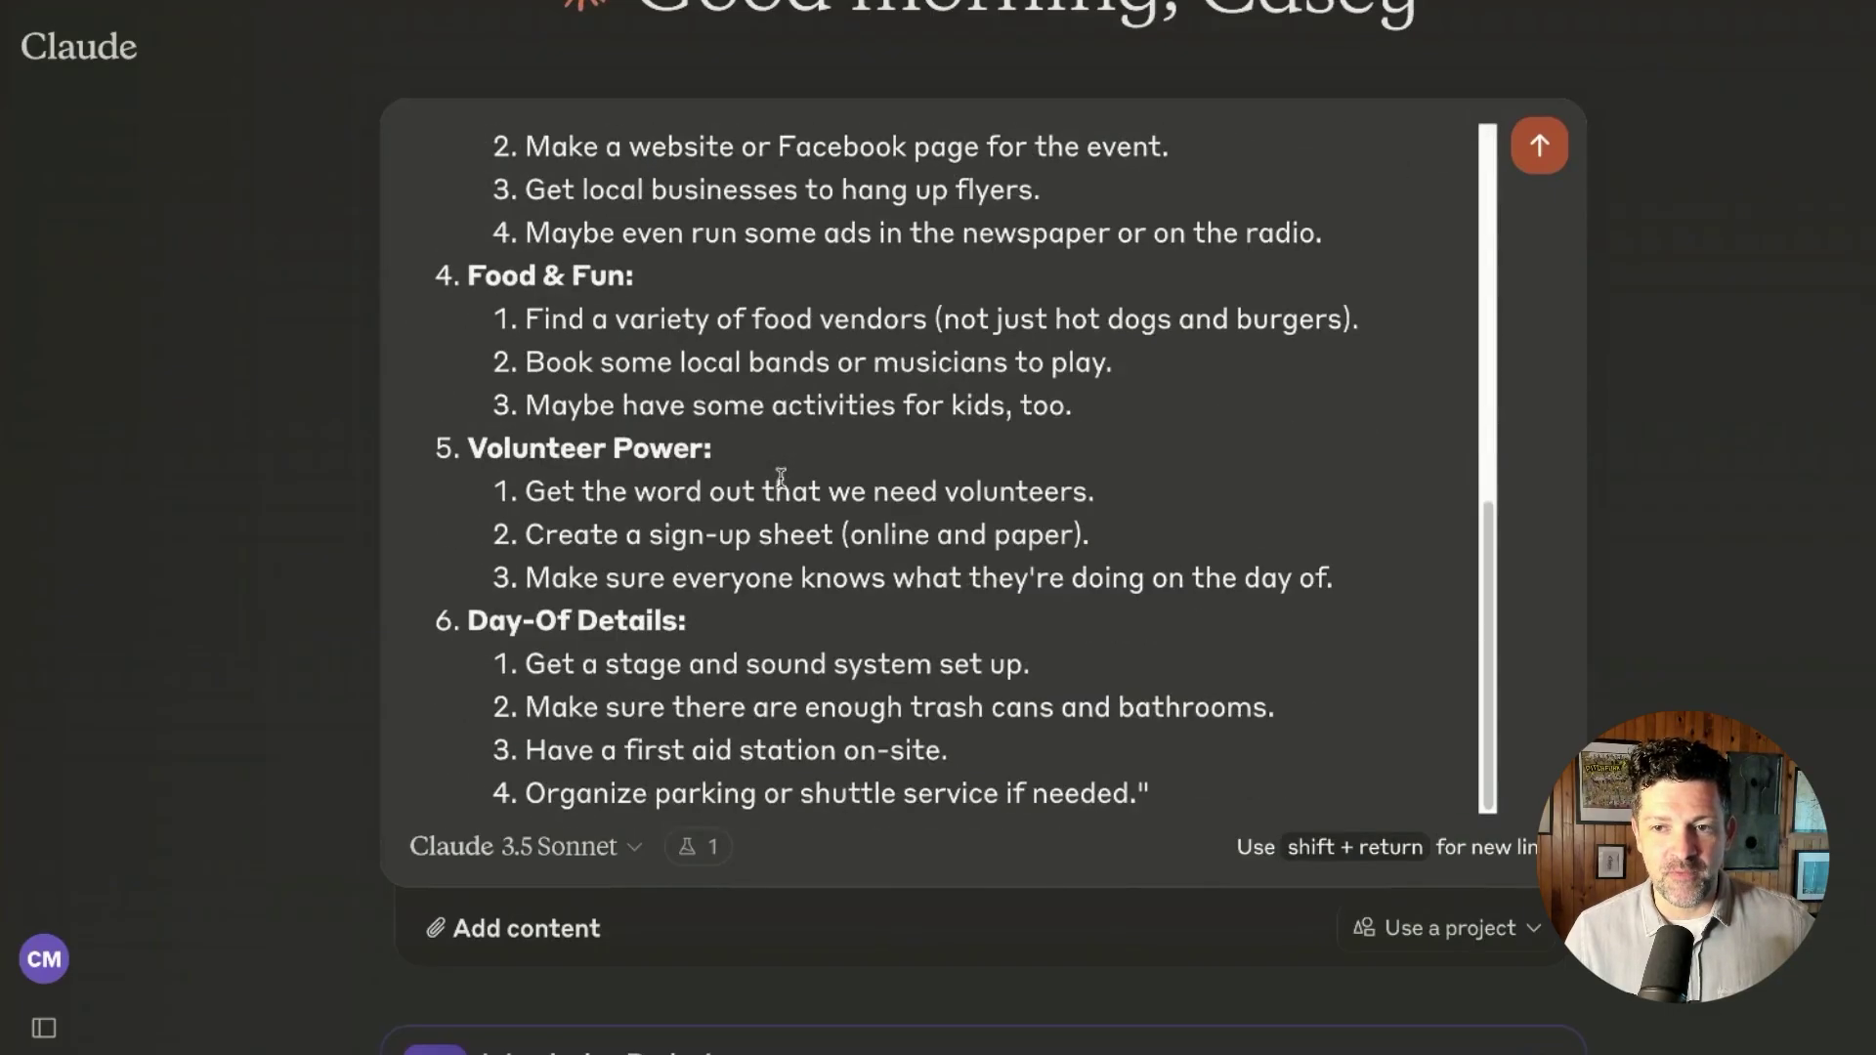
scroll(781, 477, "down", 2)
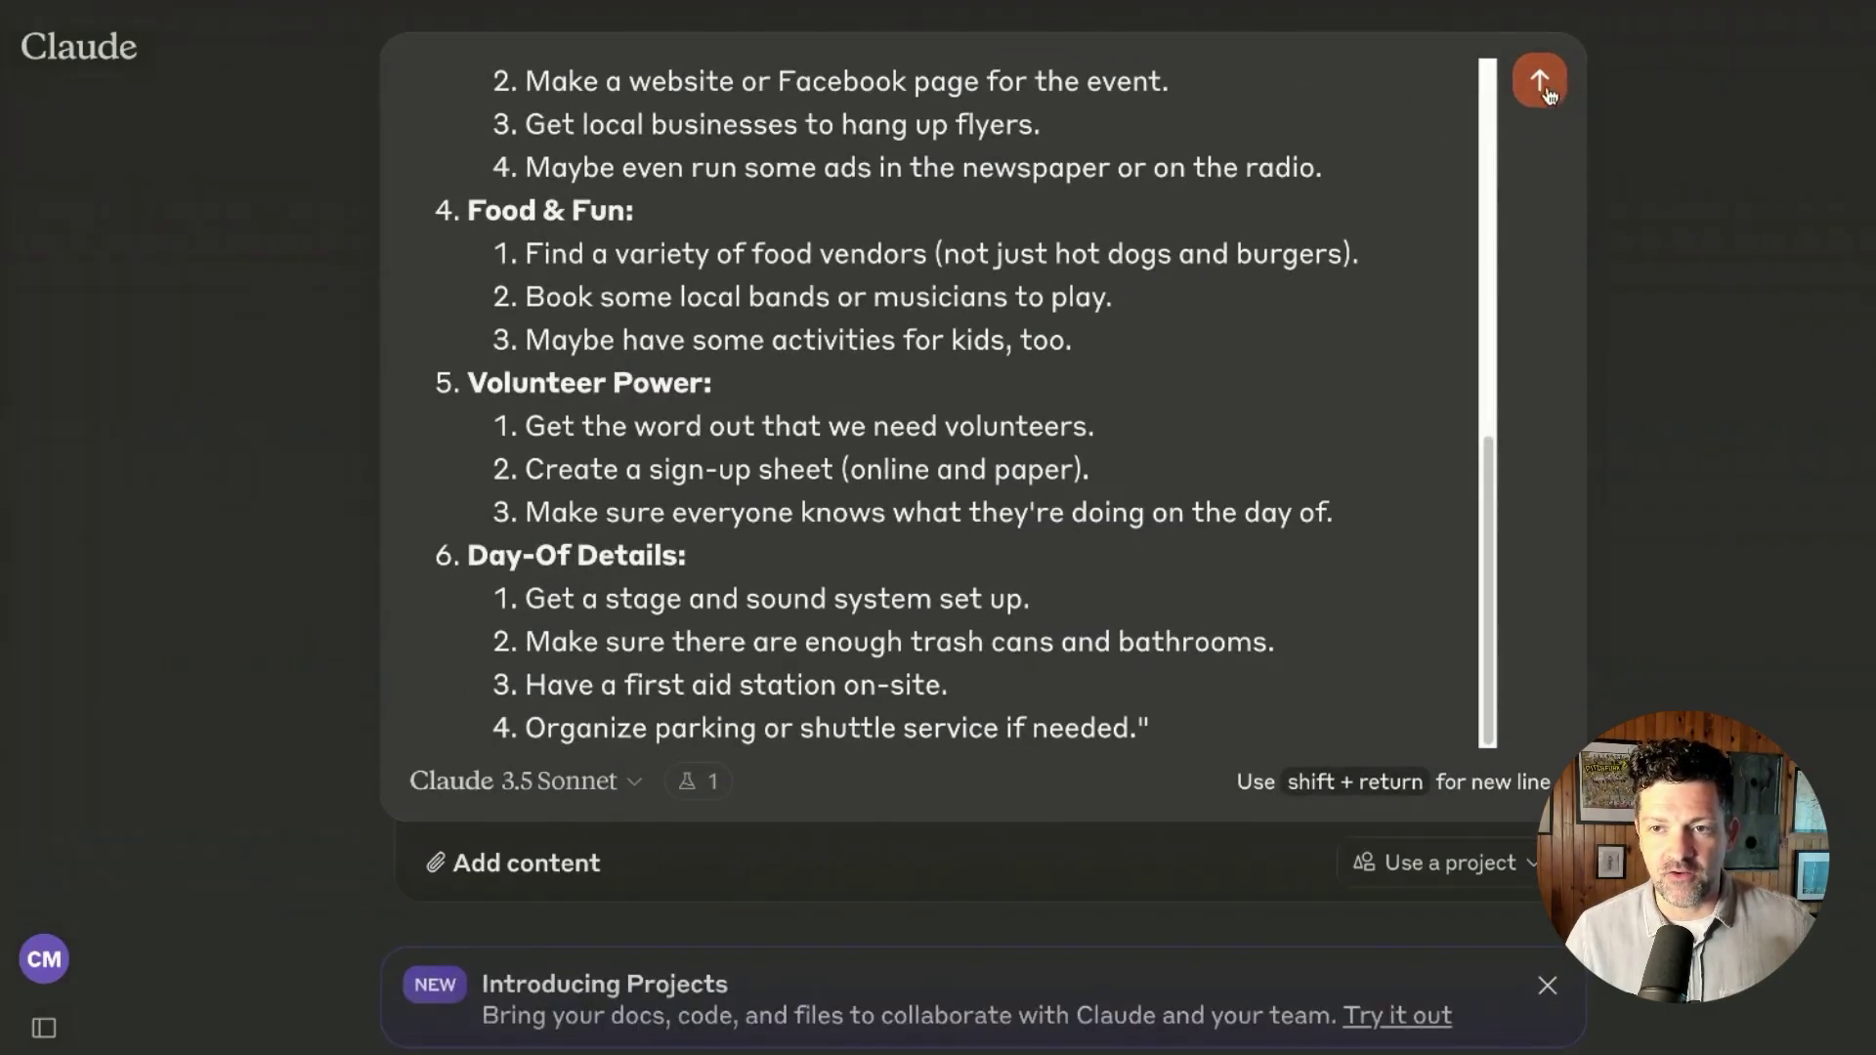
left_click(1541, 82)
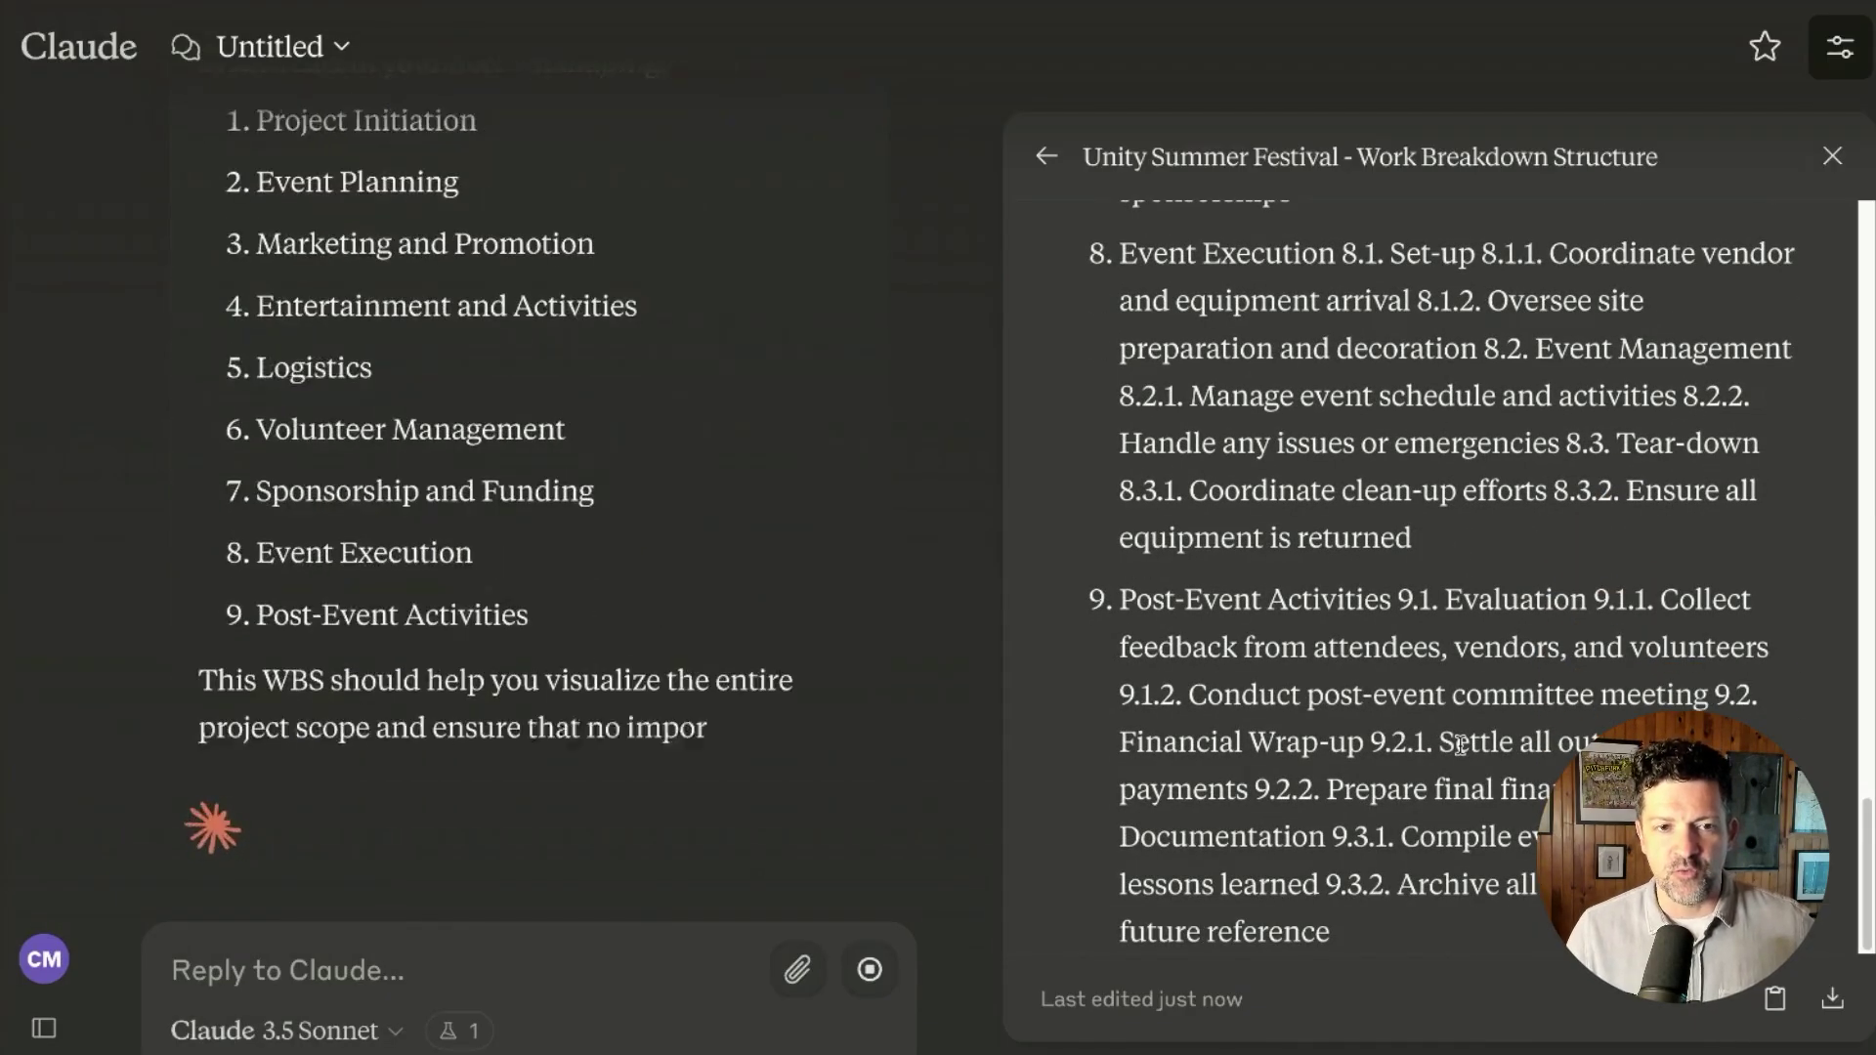
- Ask for the initial WBS to be refined so each task is clearly defined, logically sequenced and includes estimated durations
scroll(1459, 745, "up", 10)
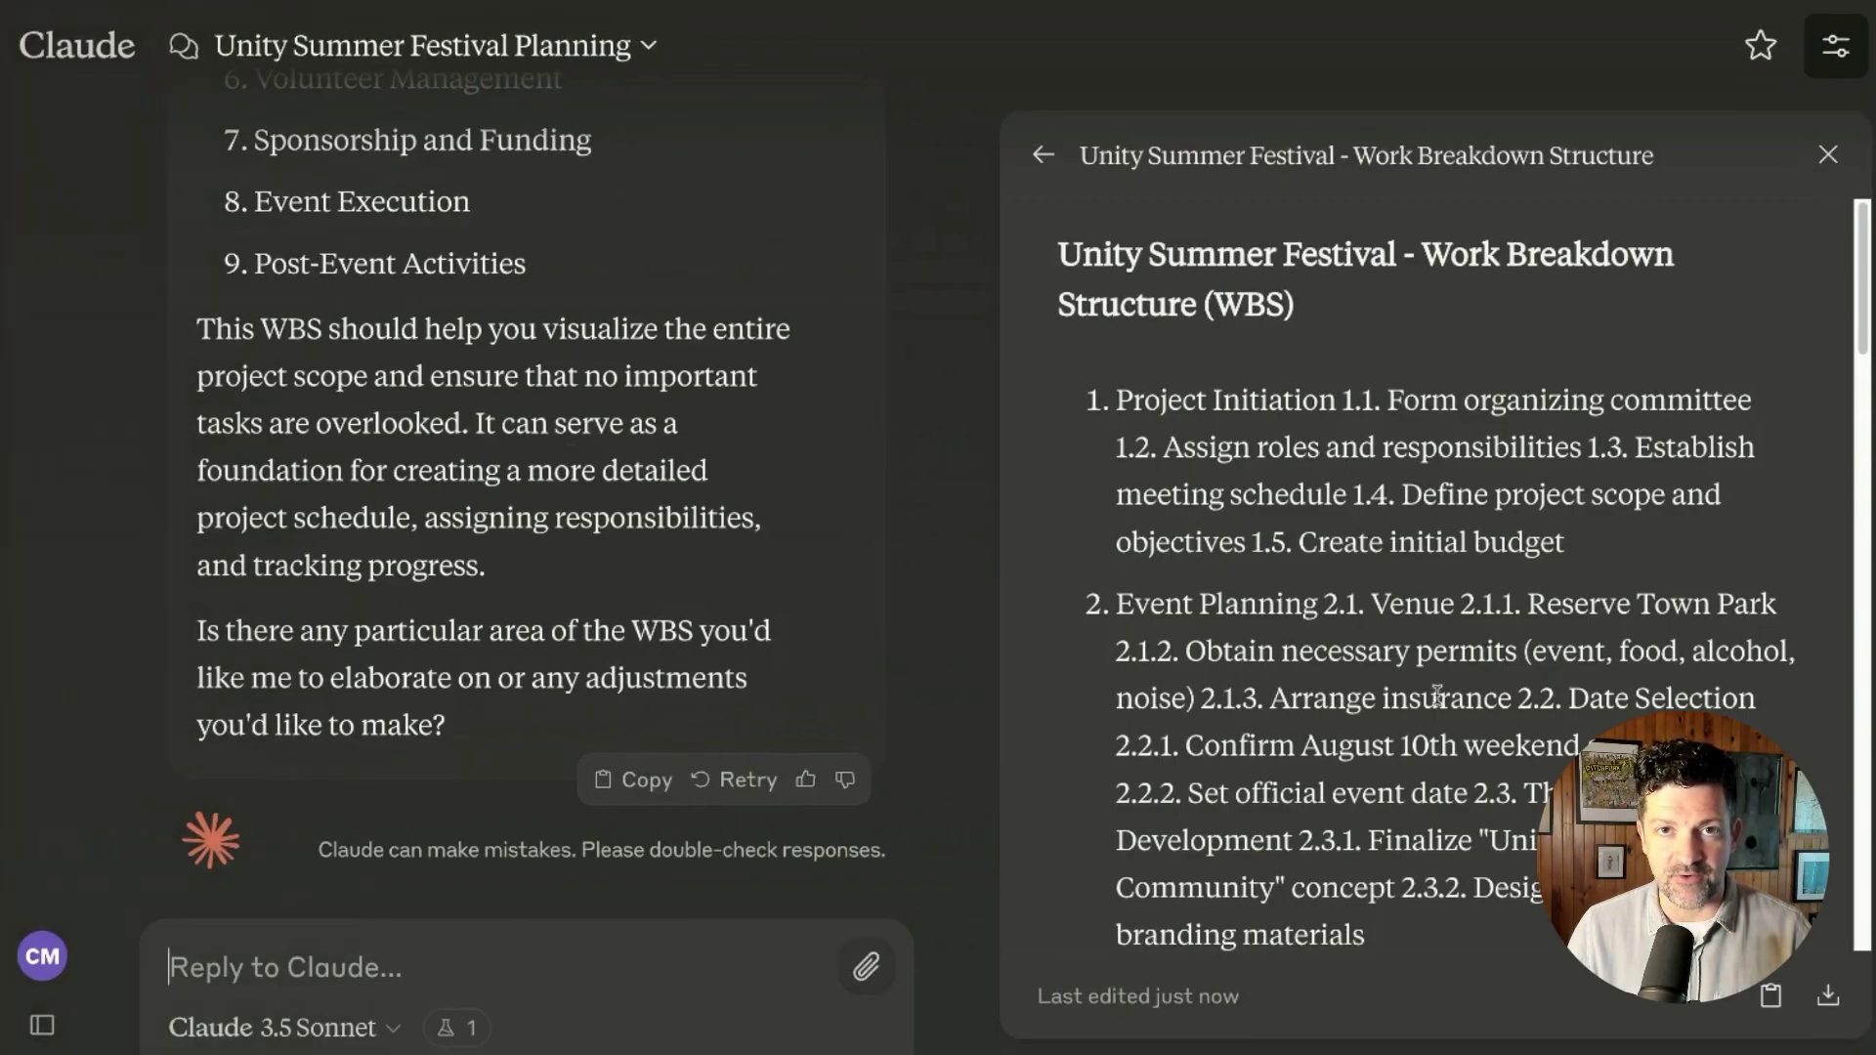
type("Refine this initial WBS, ensuring each task is clearly defined, has a logical sequence, and includes estimated durations.")
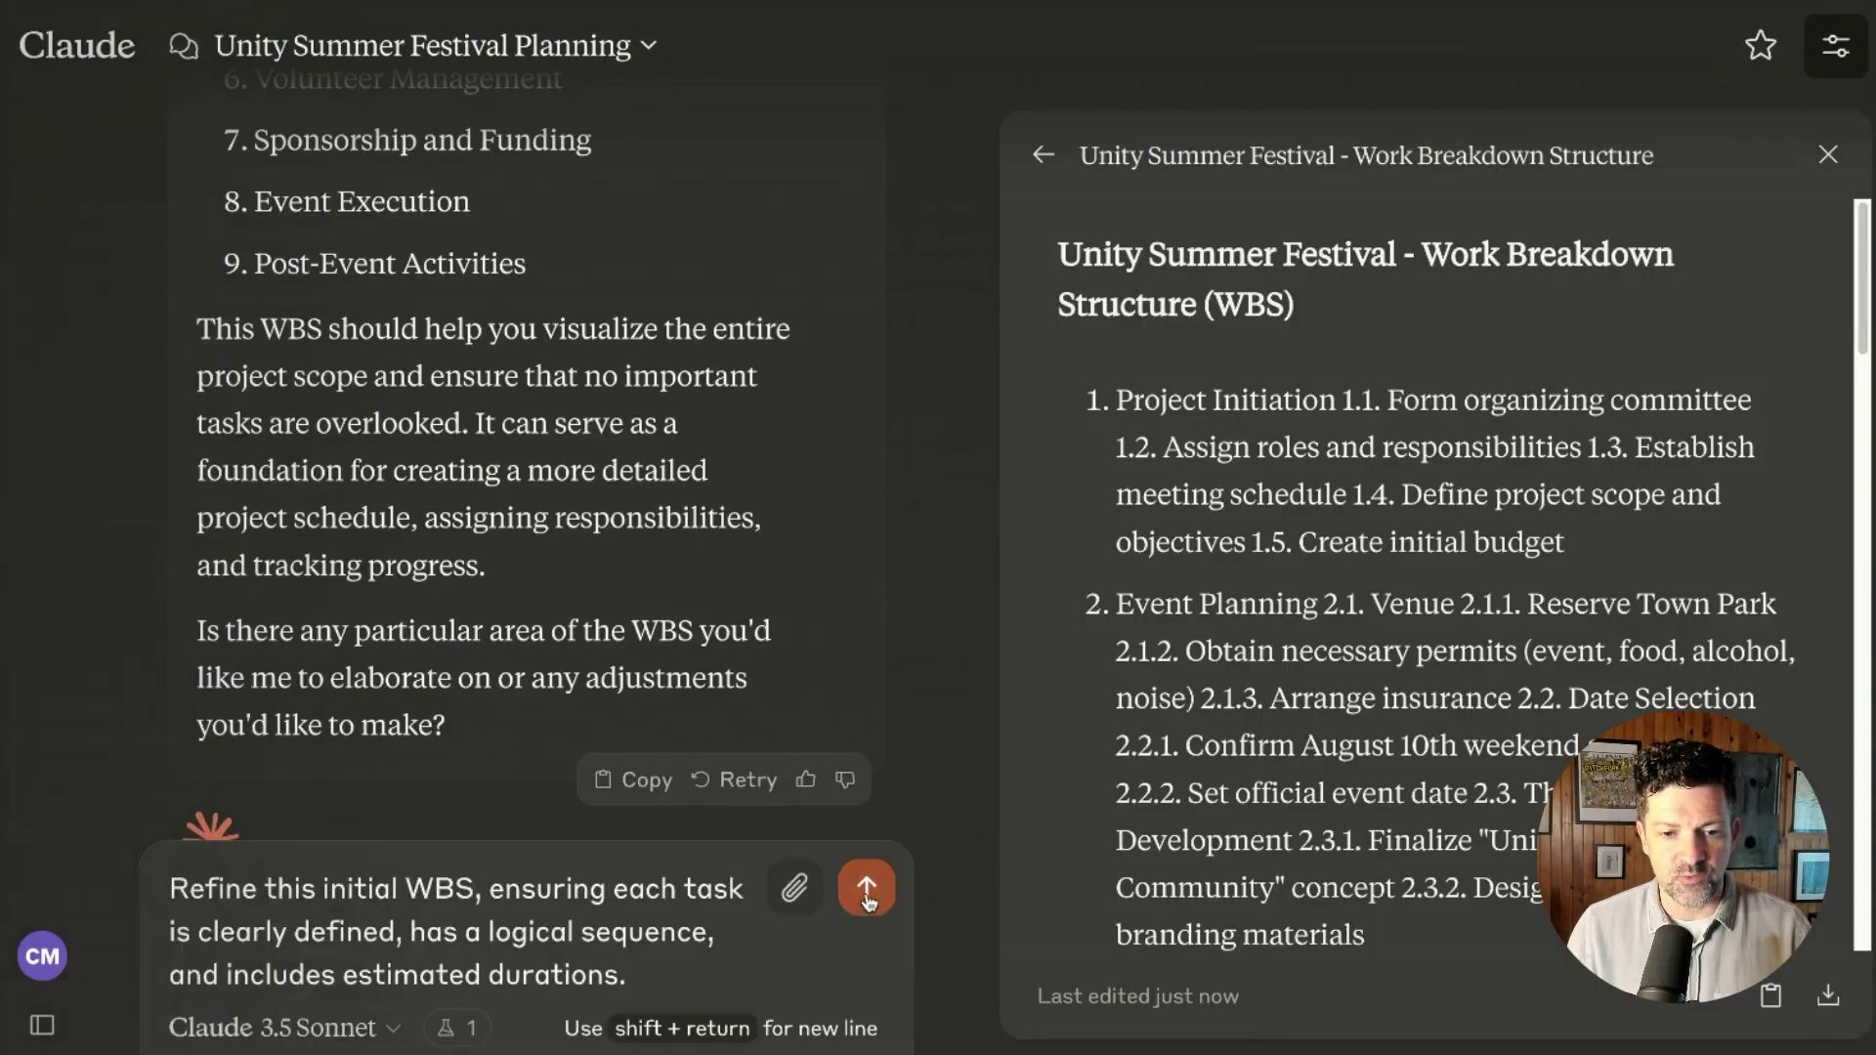
left_click(865, 889)
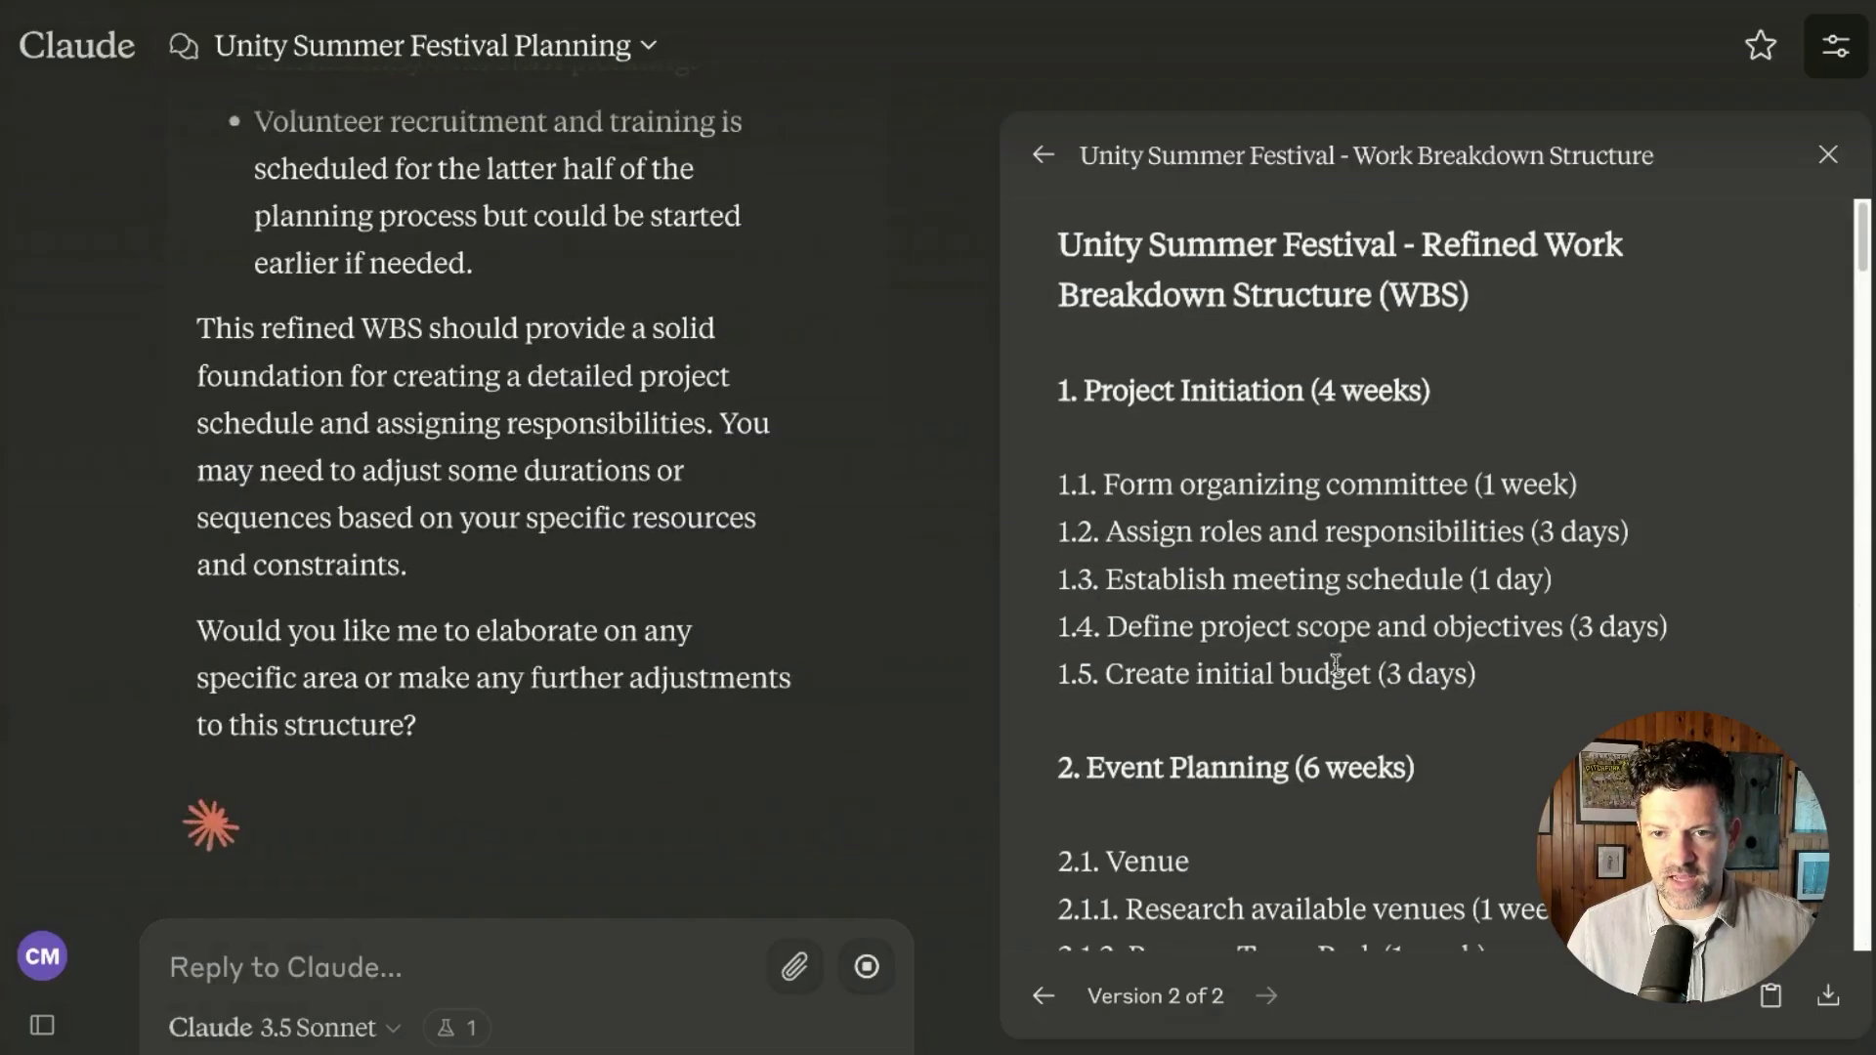
- Read through the refined WBS and ask to identify any dependencies or relationships between its tasks
scroll(1335, 665, "down", 4)
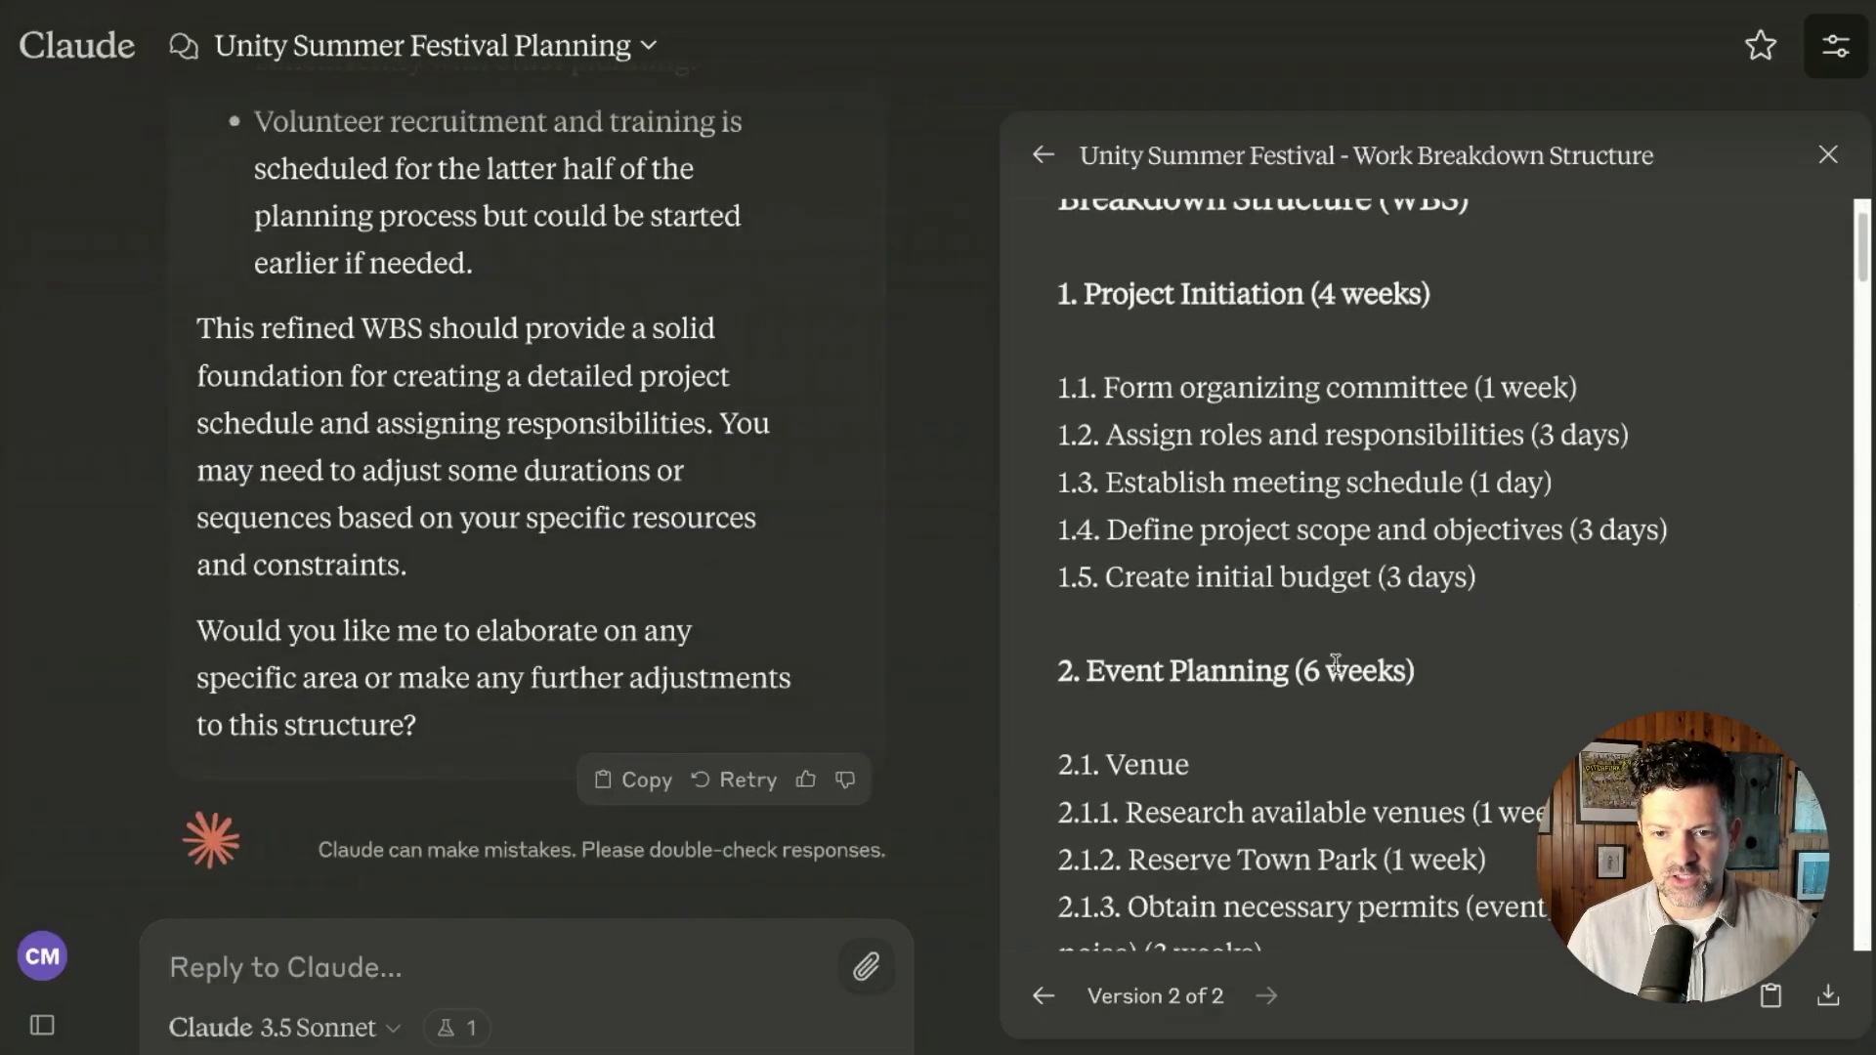
scroll(1335, 664, "down", 20)
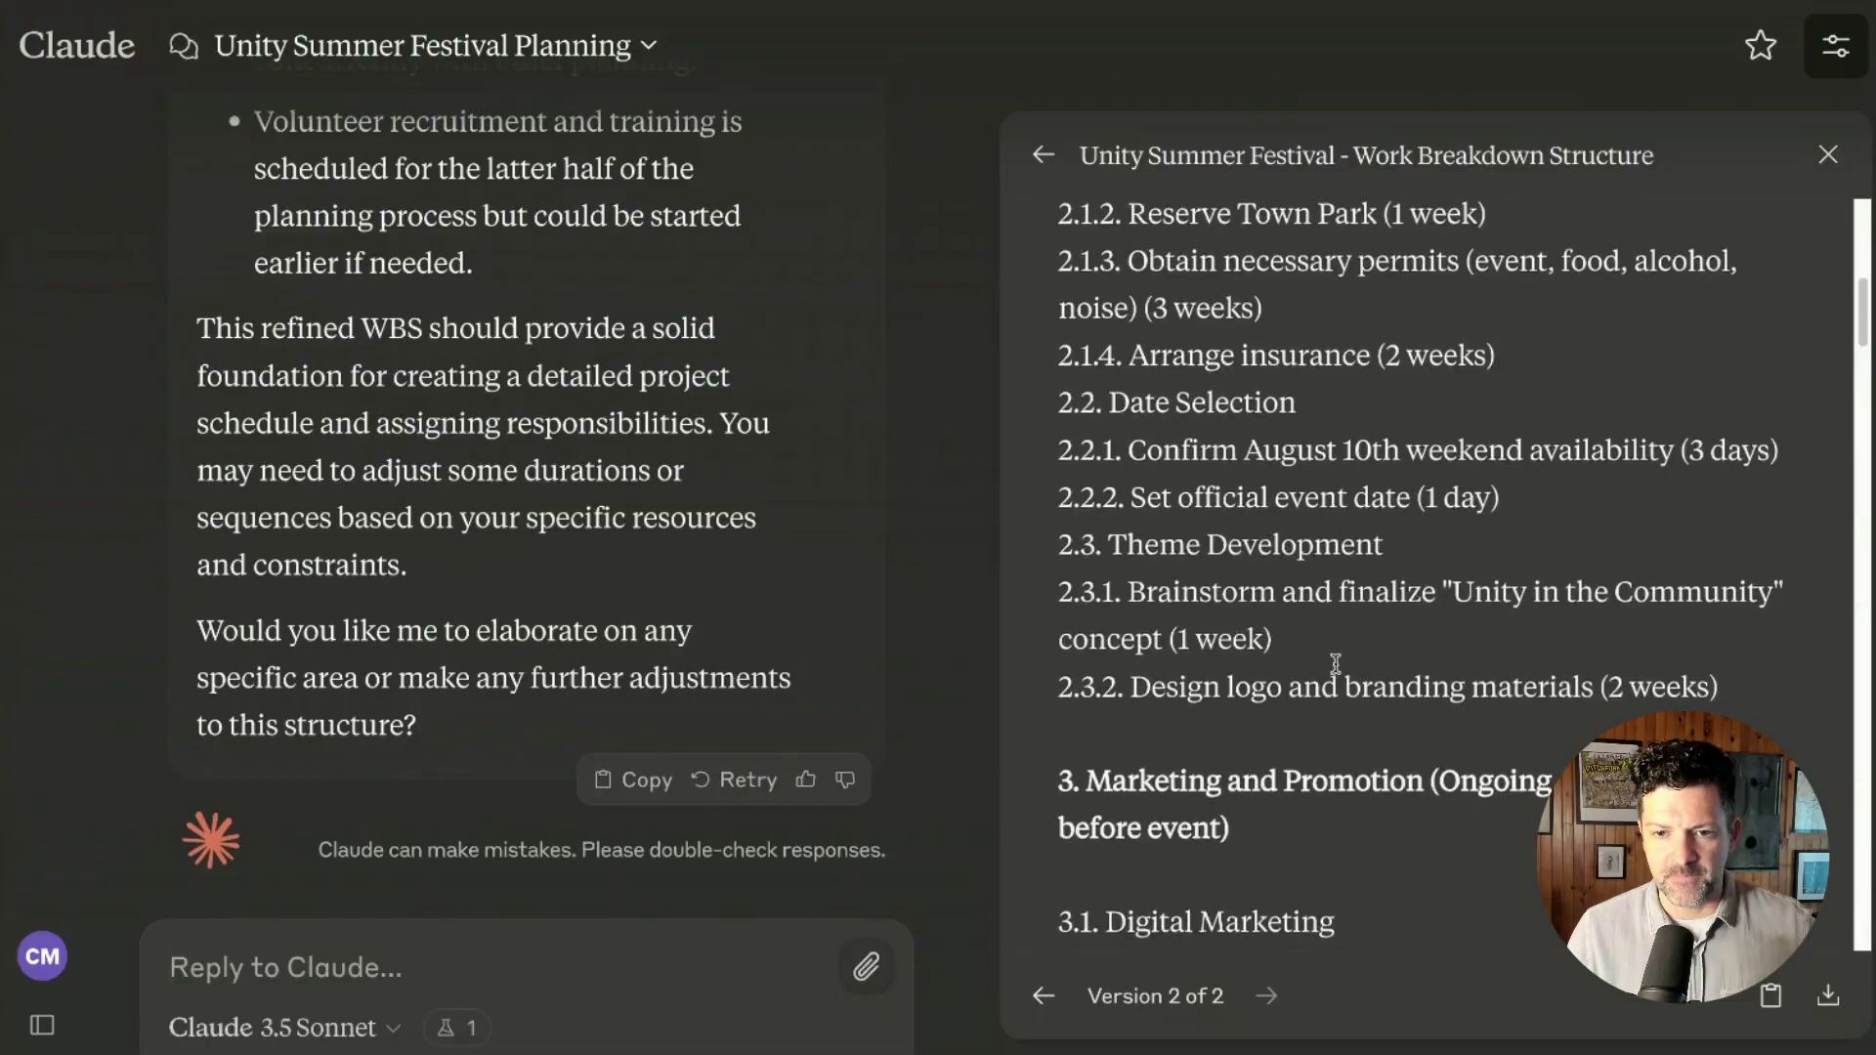
scroll(1335, 664, "down", 9)
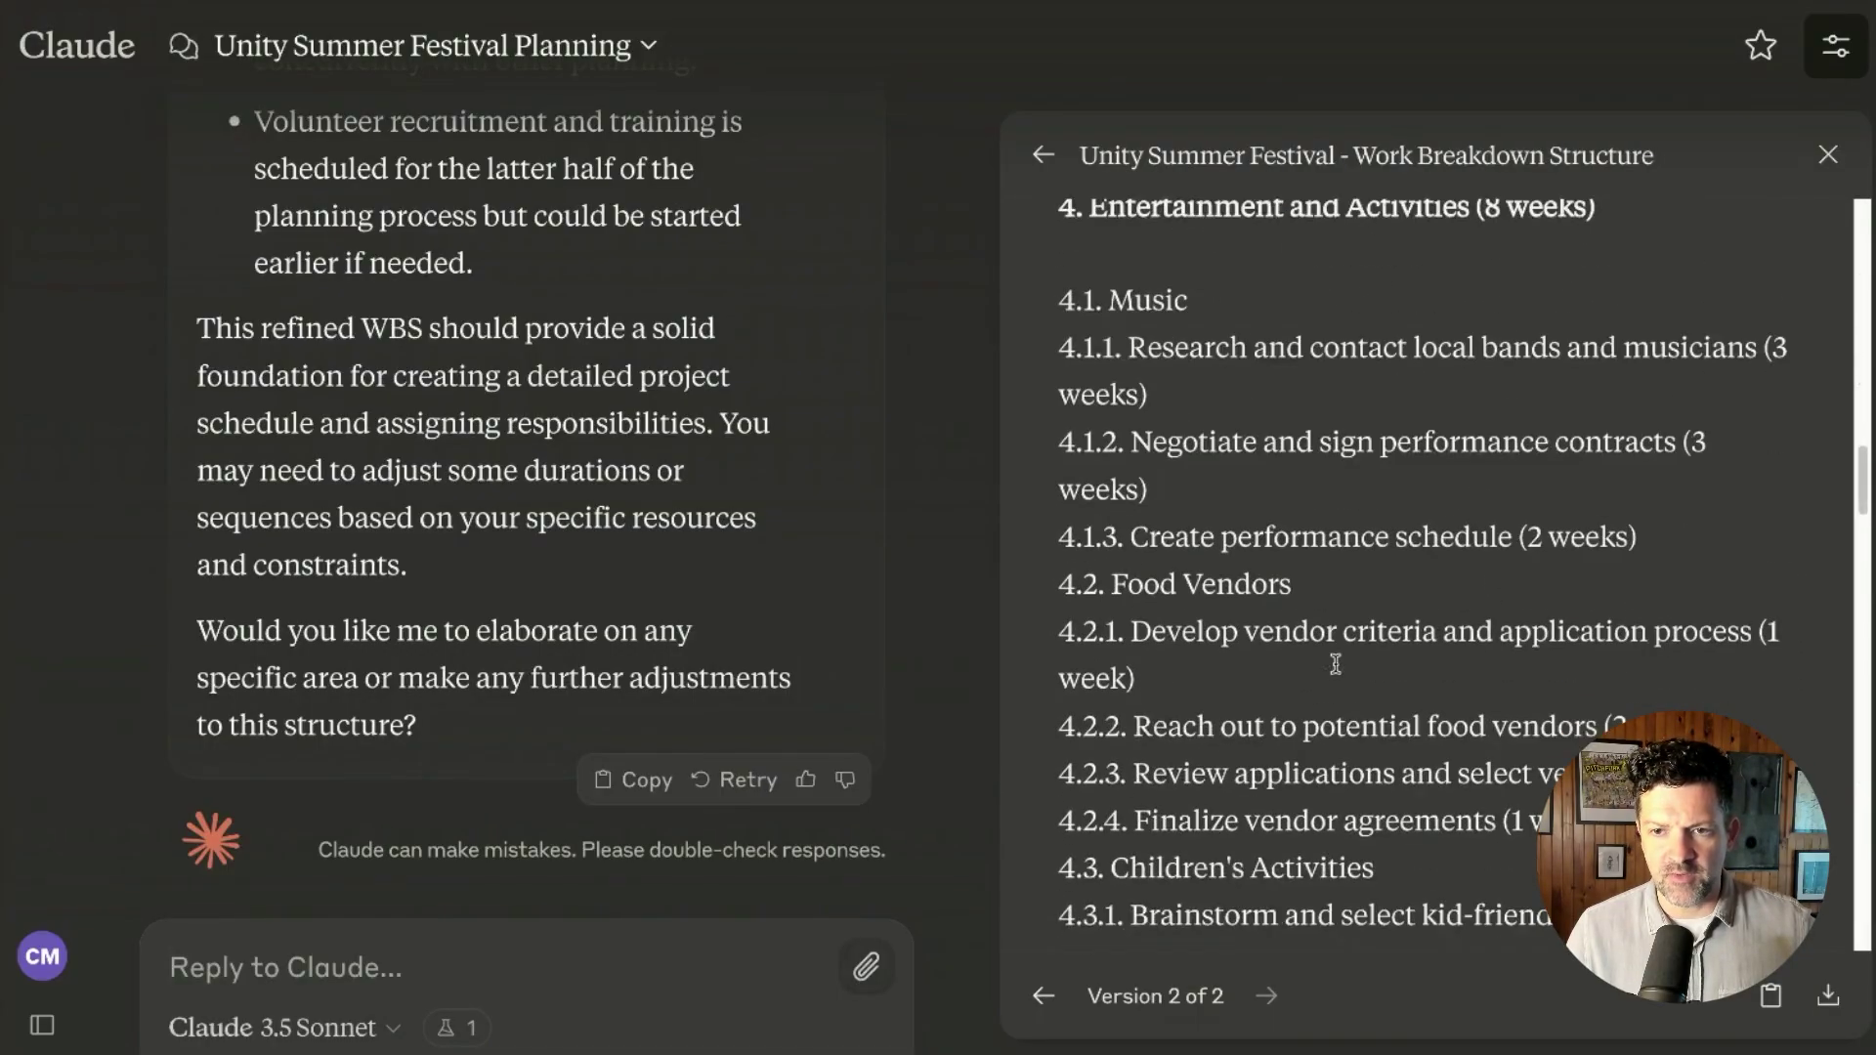
scroll(1334, 665, "down", 20)
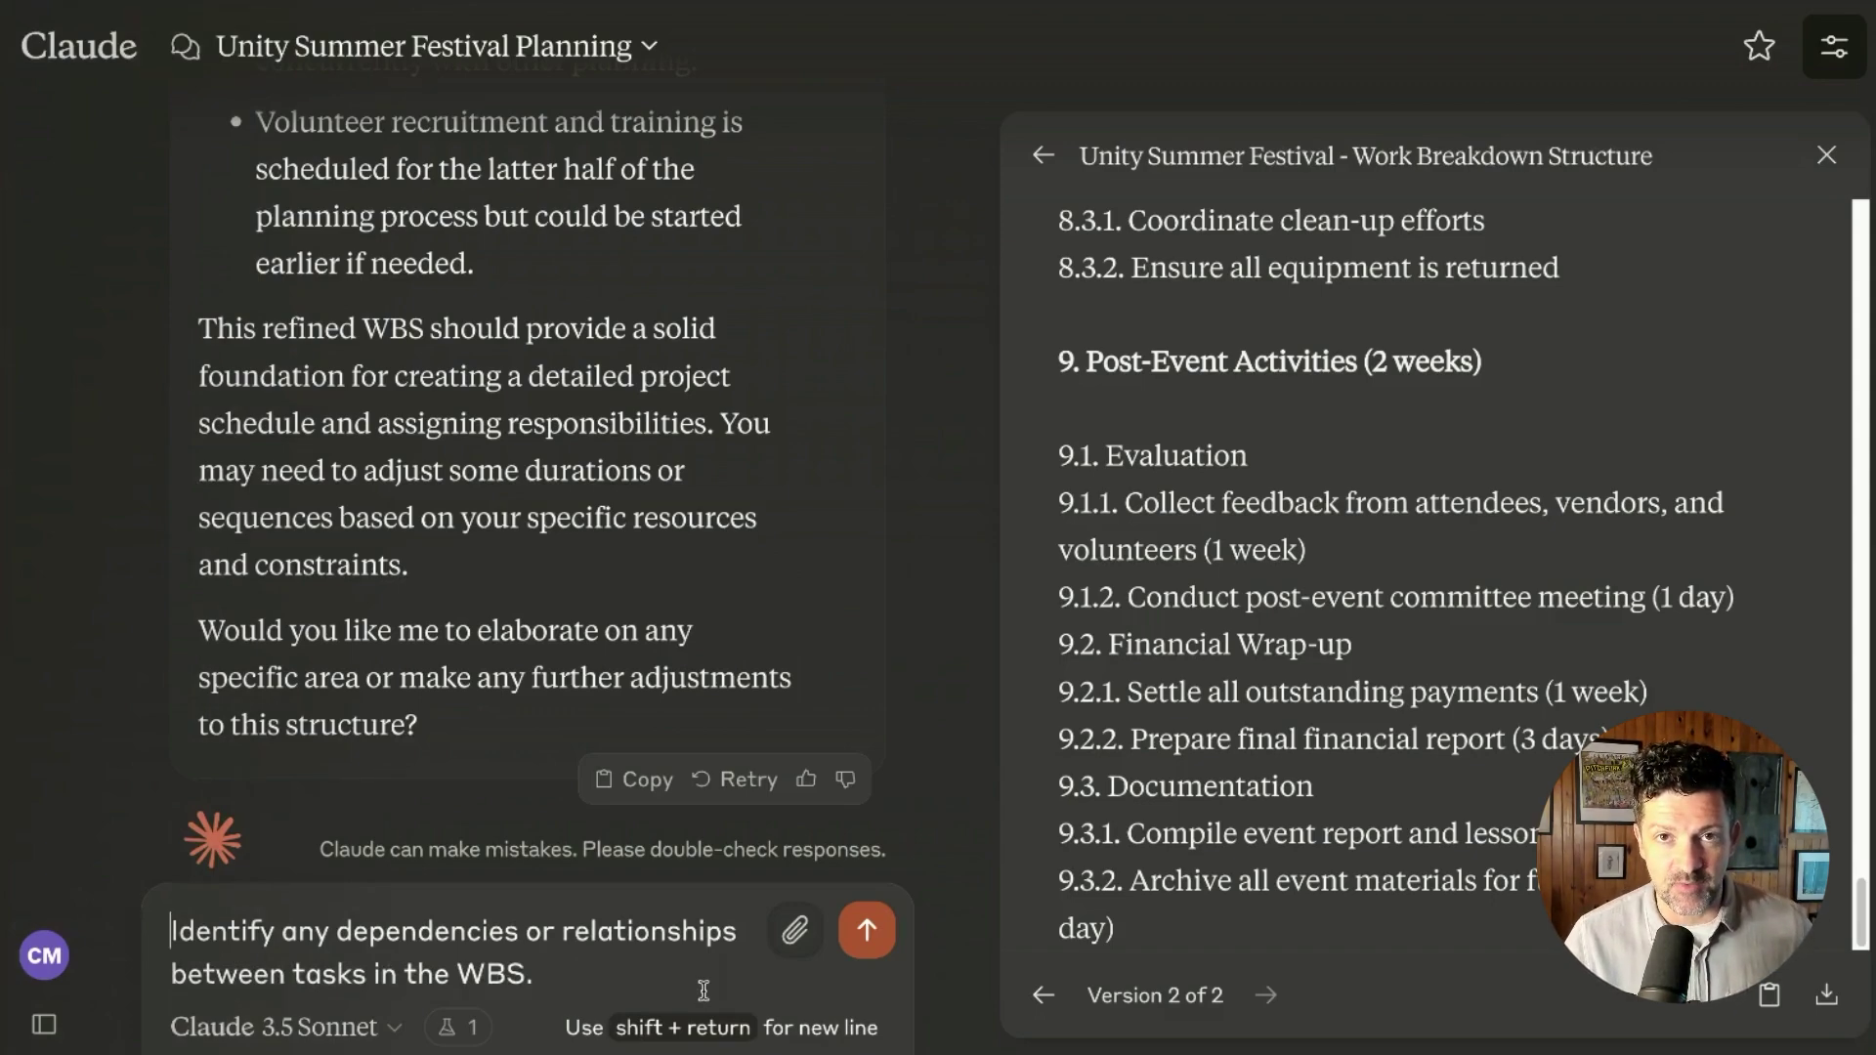
key("Return")
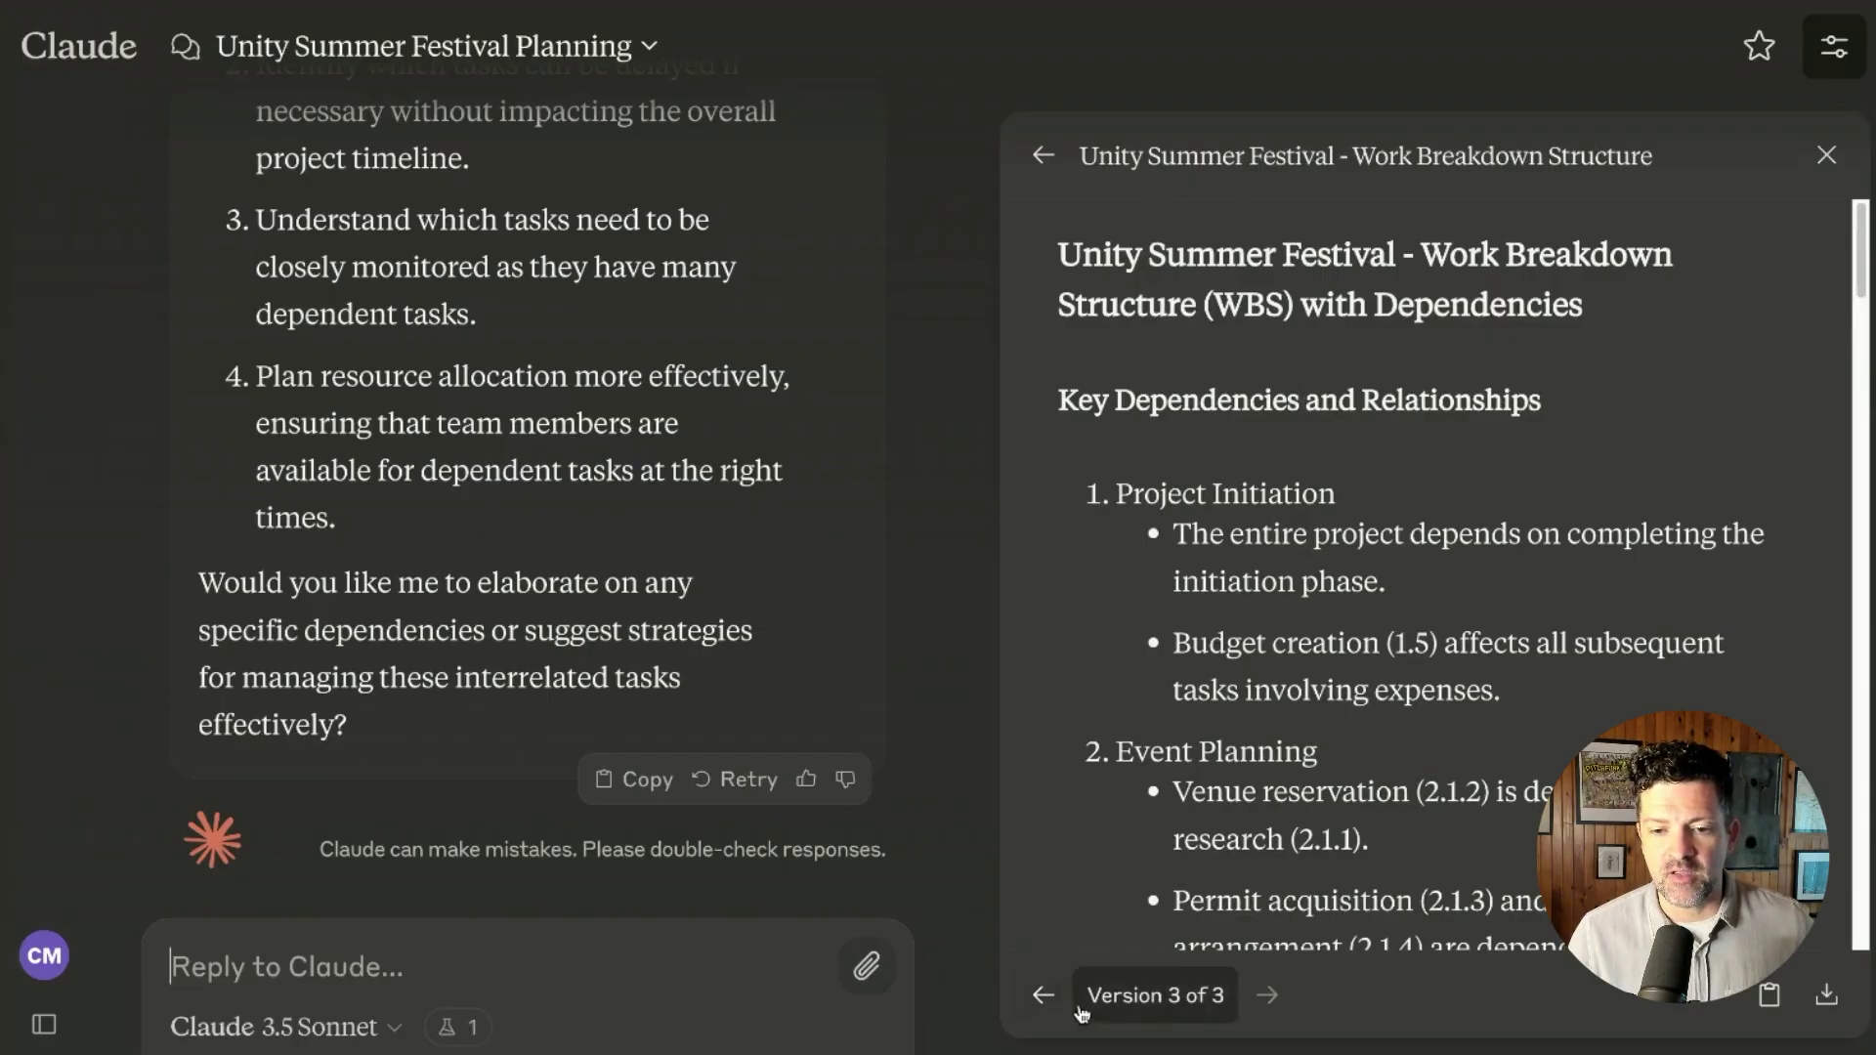
- Look back at versions 1 and 2 of the Work Breakdown Structure document and return to version 3
left_click(1045, 996)
left_click(1044, 996)
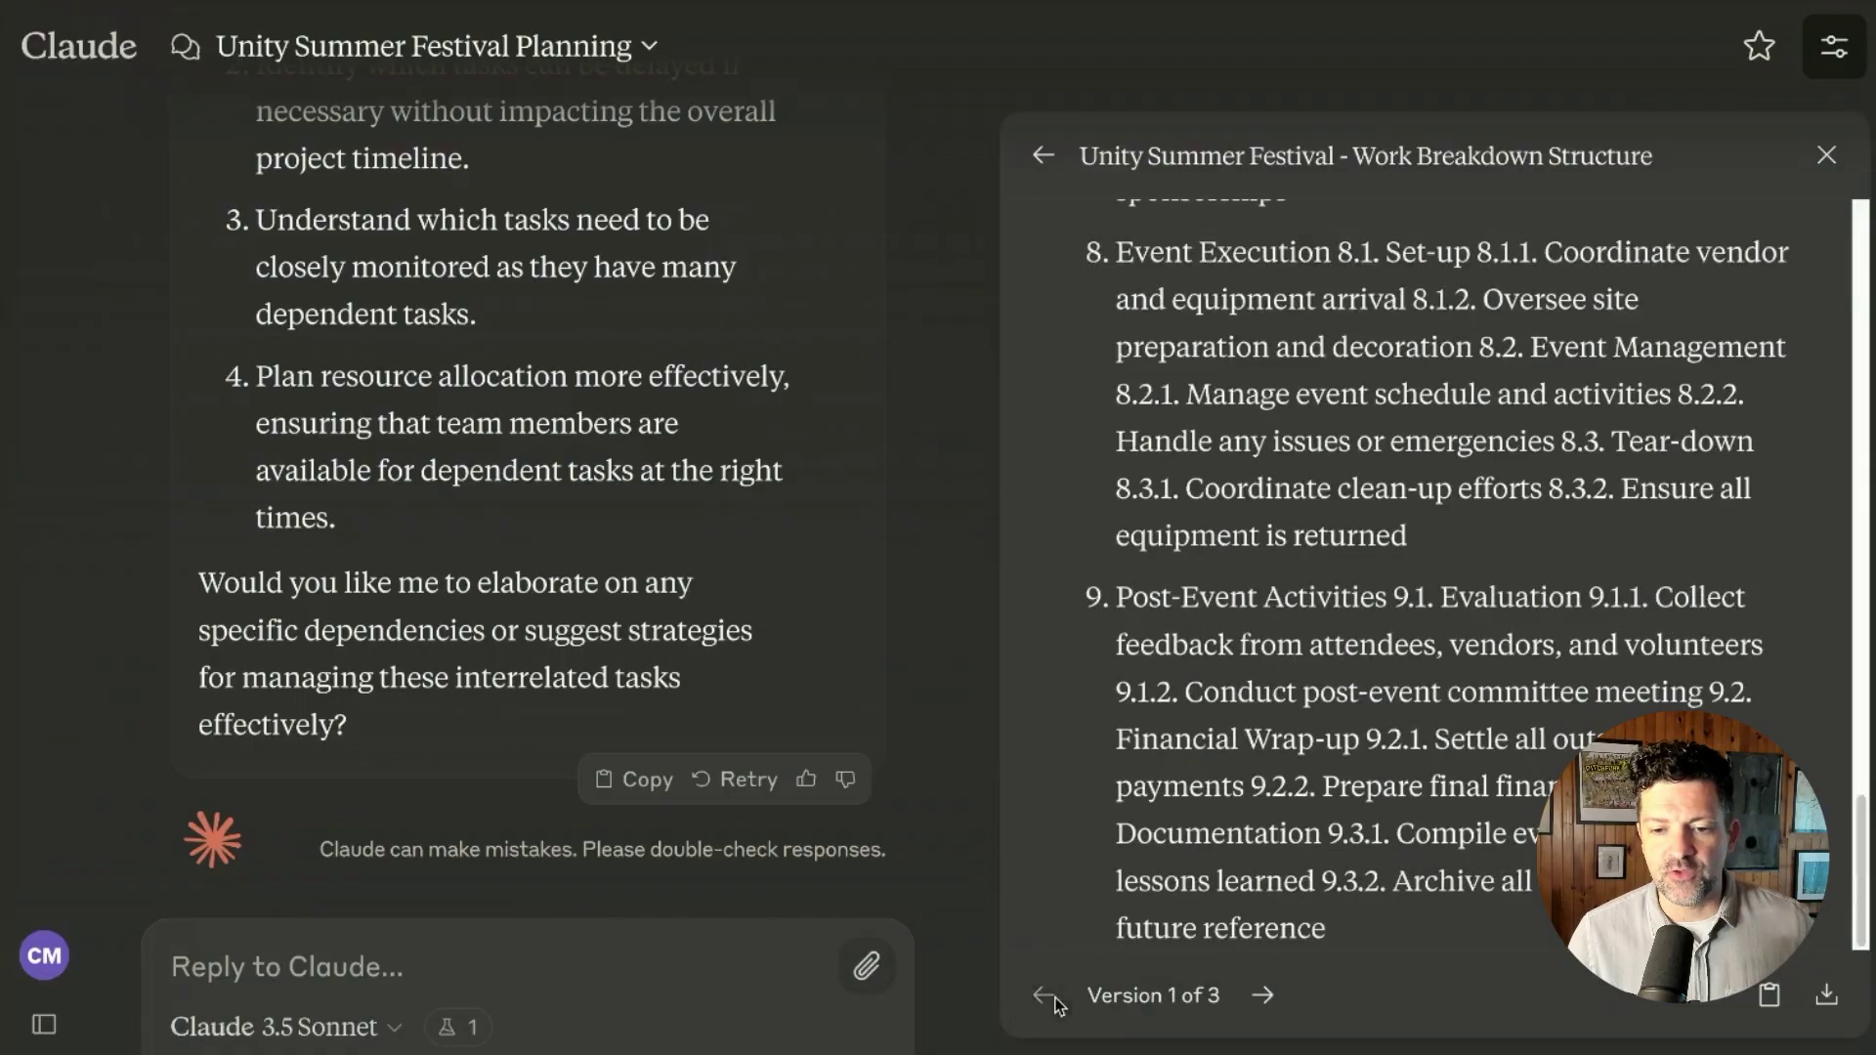
left_click(1253, 1002)
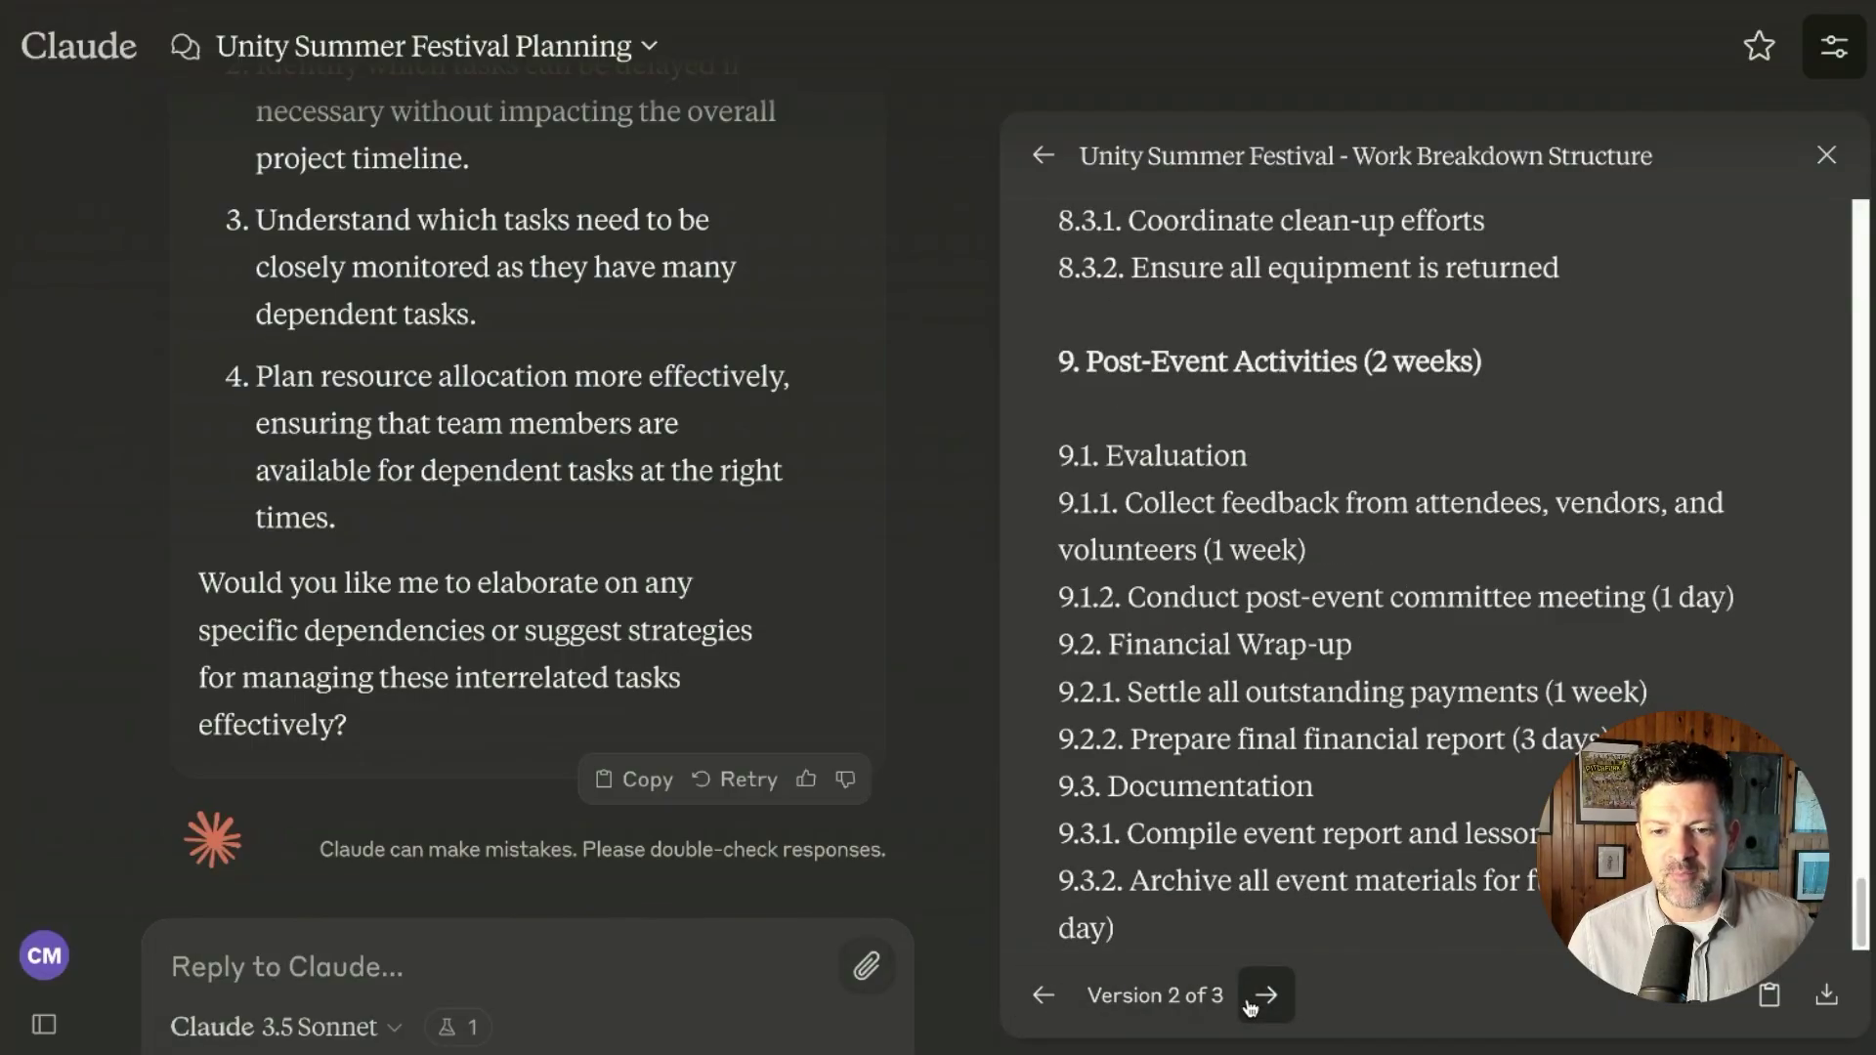
left_click(1253, 1002)
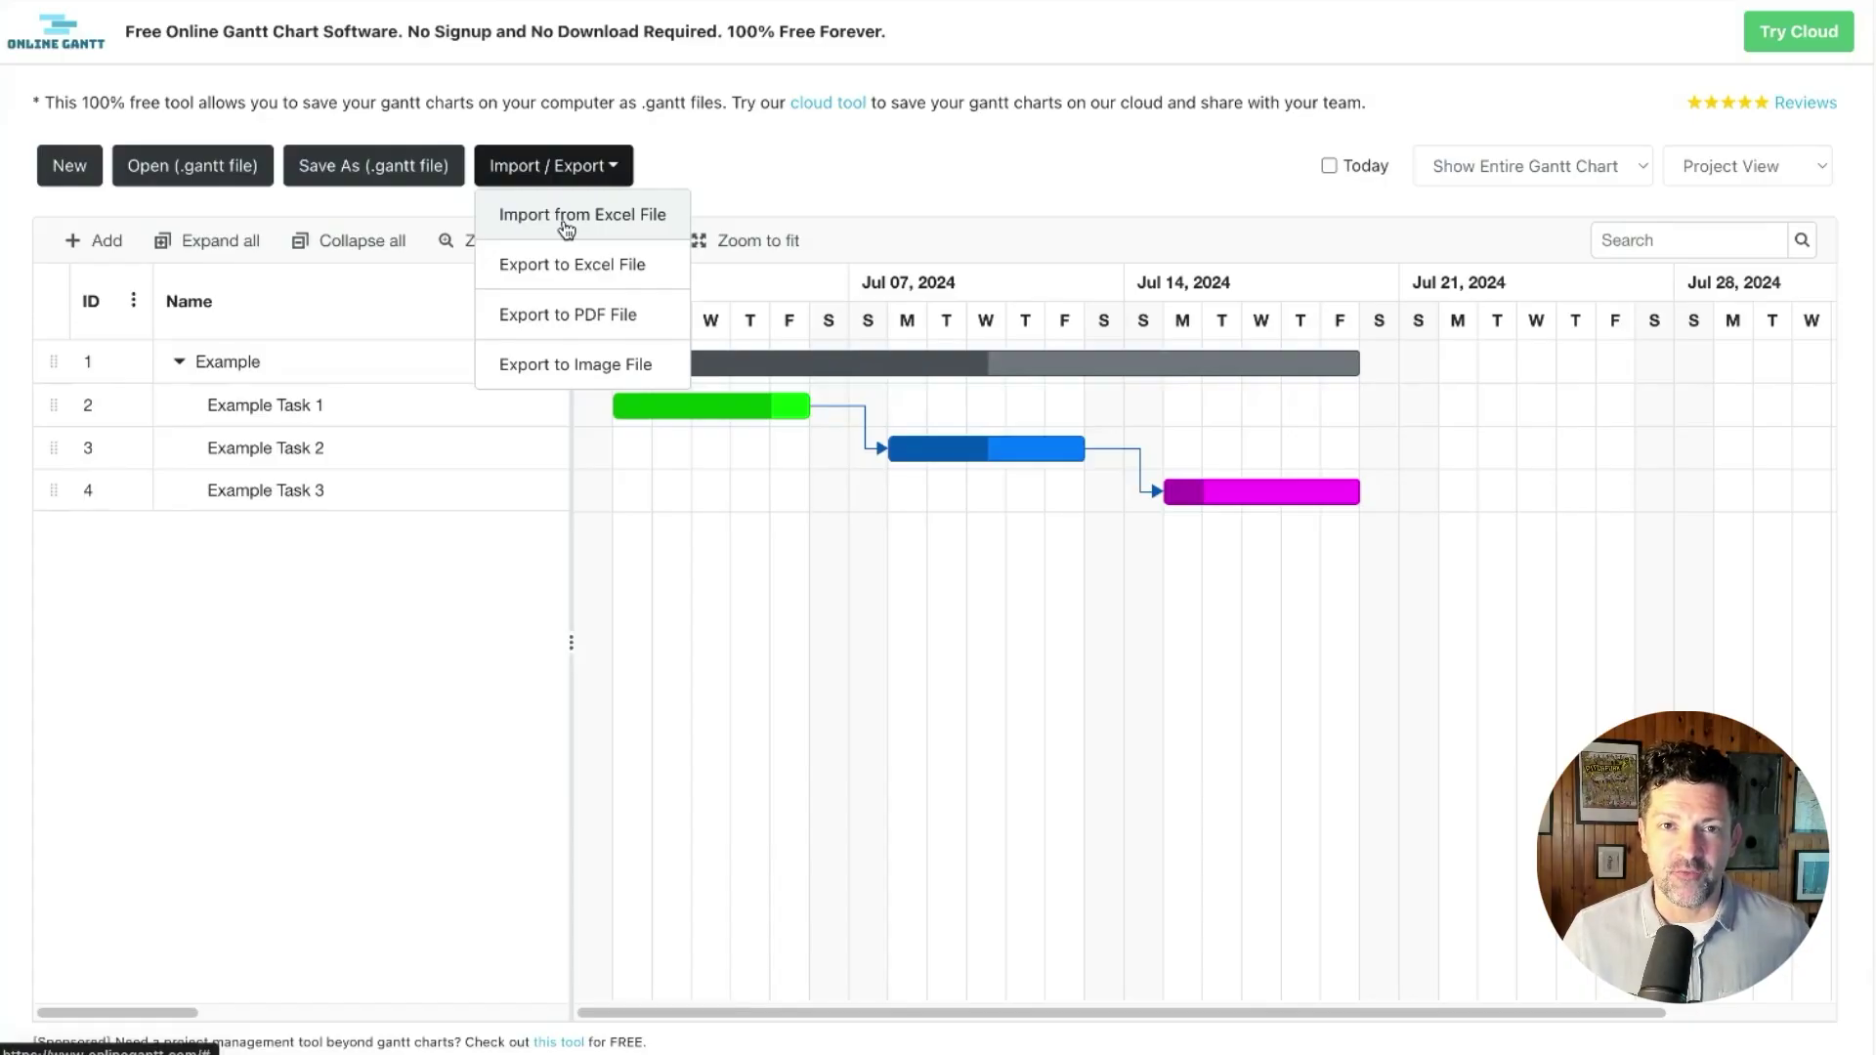
- Switch to the Google Docs guide and review the first Gantt chart step about uploading Gantt-Example.csv once the WBS is finalized
left_click_drag(819, 469, 1072, 473)
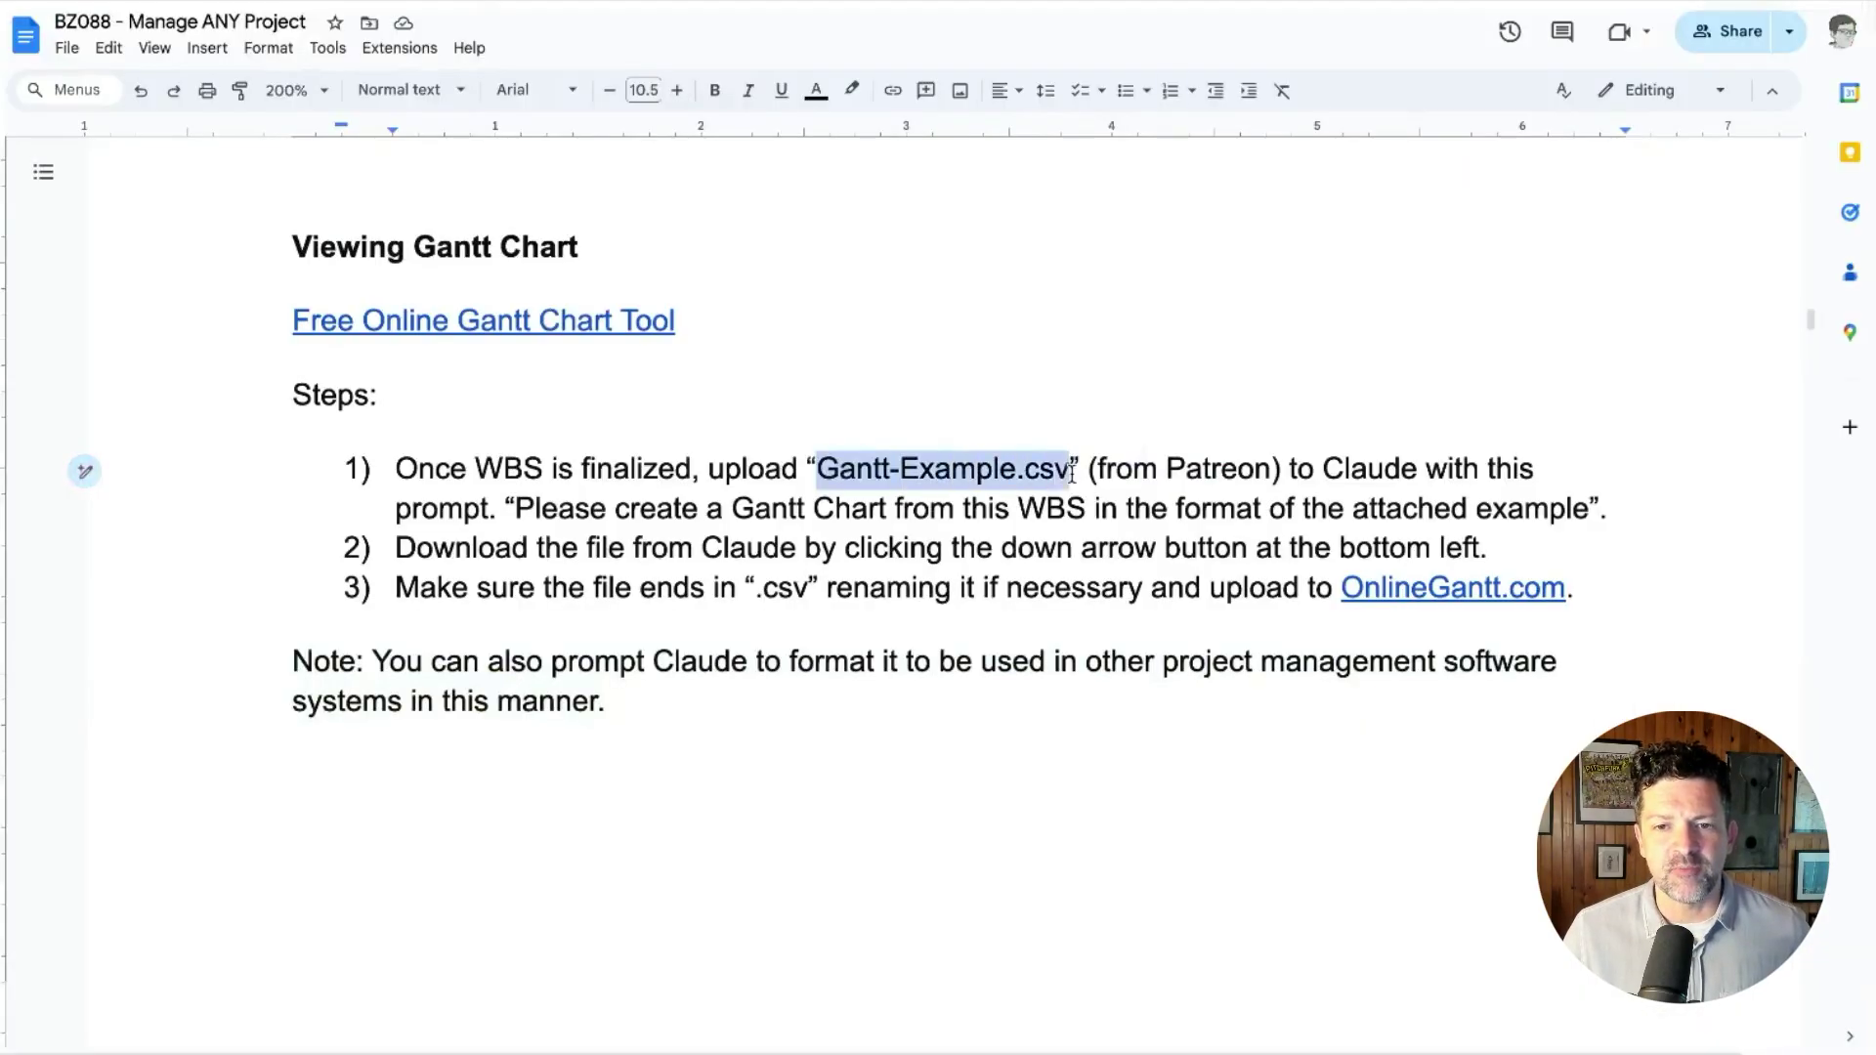
left_click(904, 548)
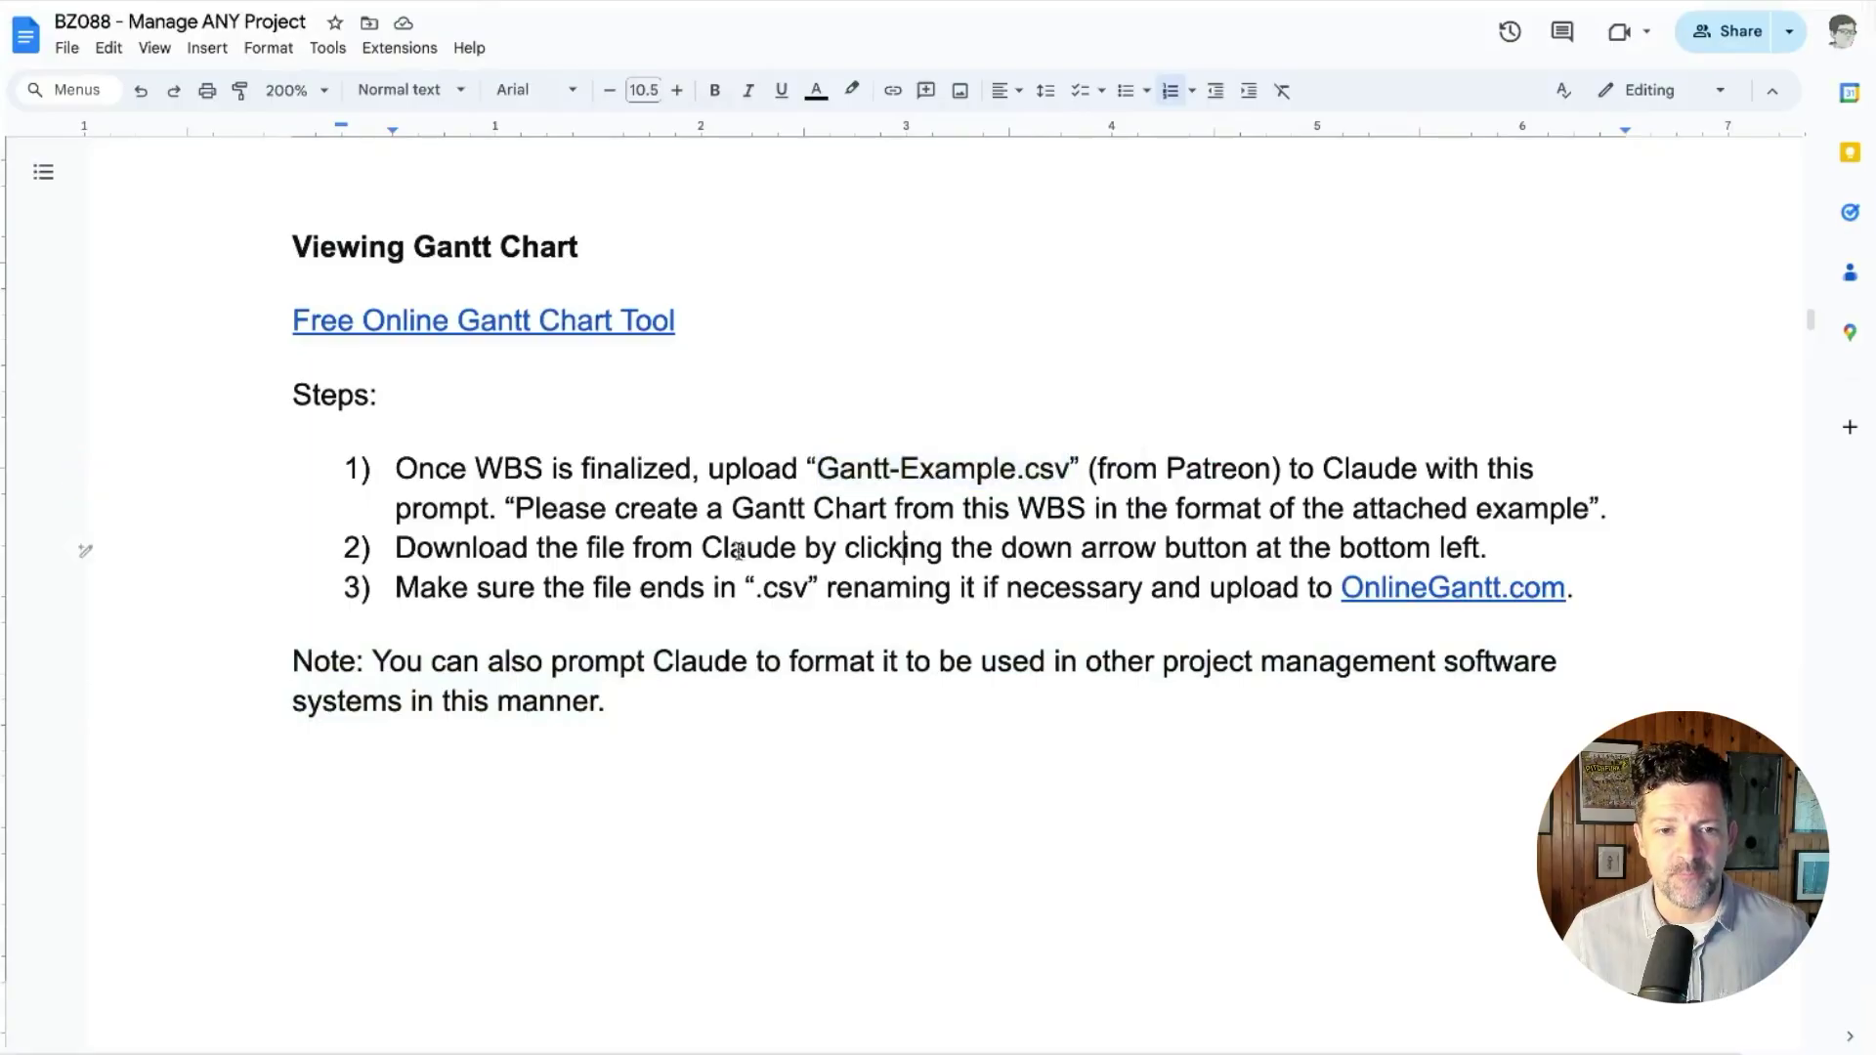
left_click(486, 469)
left_click_drag(489, 469, 538, 467)
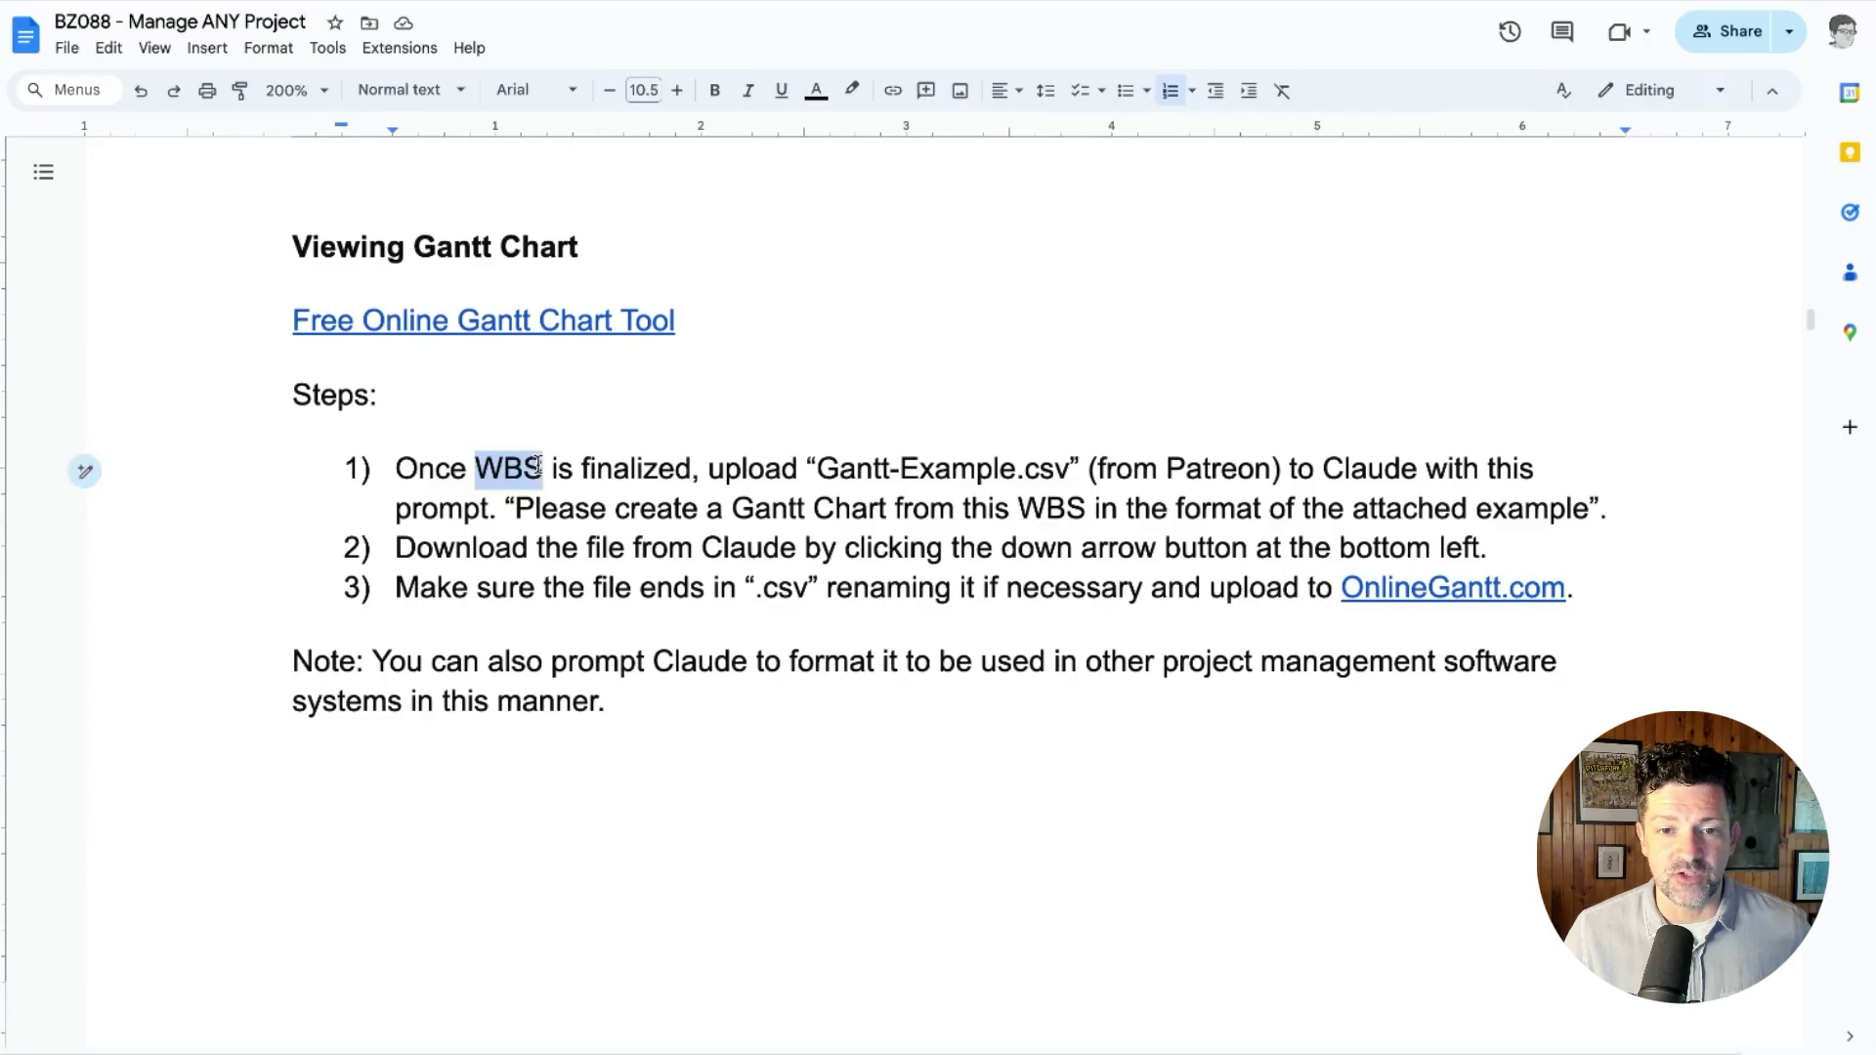
left_click(543, 469)
left_click_drag(817, 469, 1076, 474)
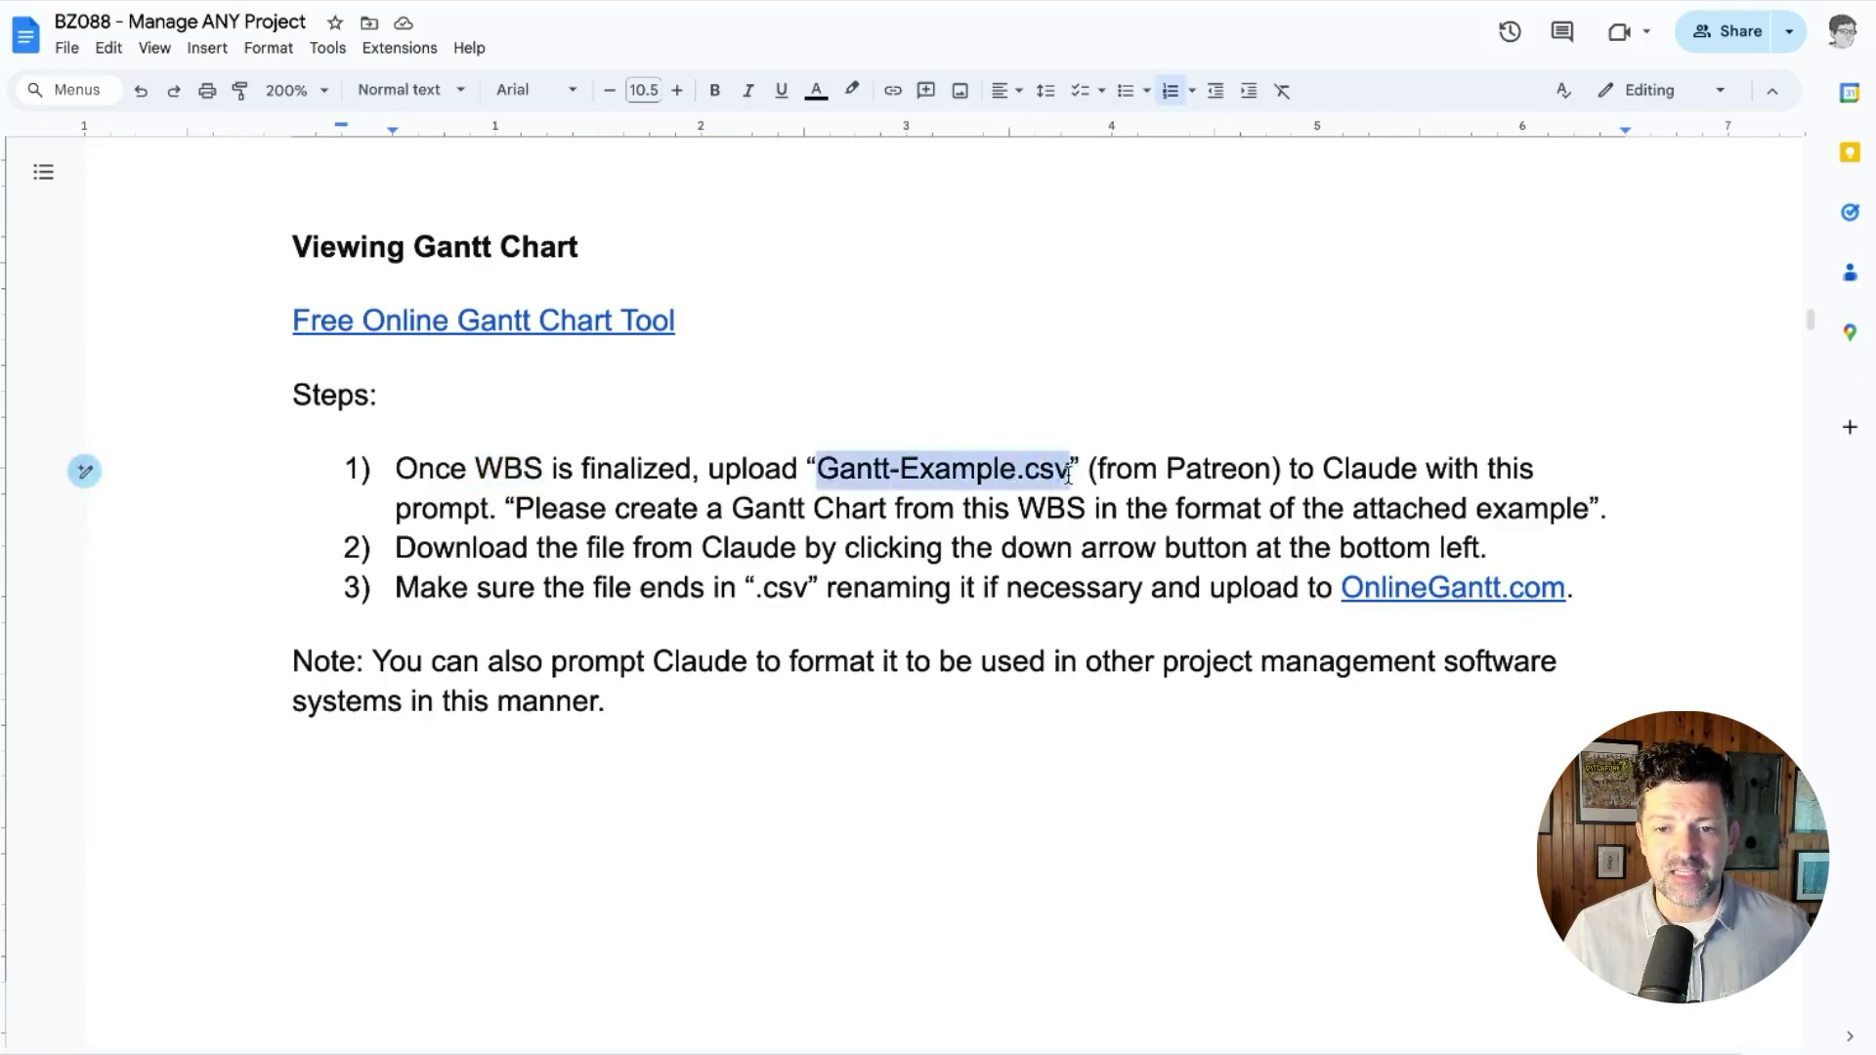
left_click(748, 501)
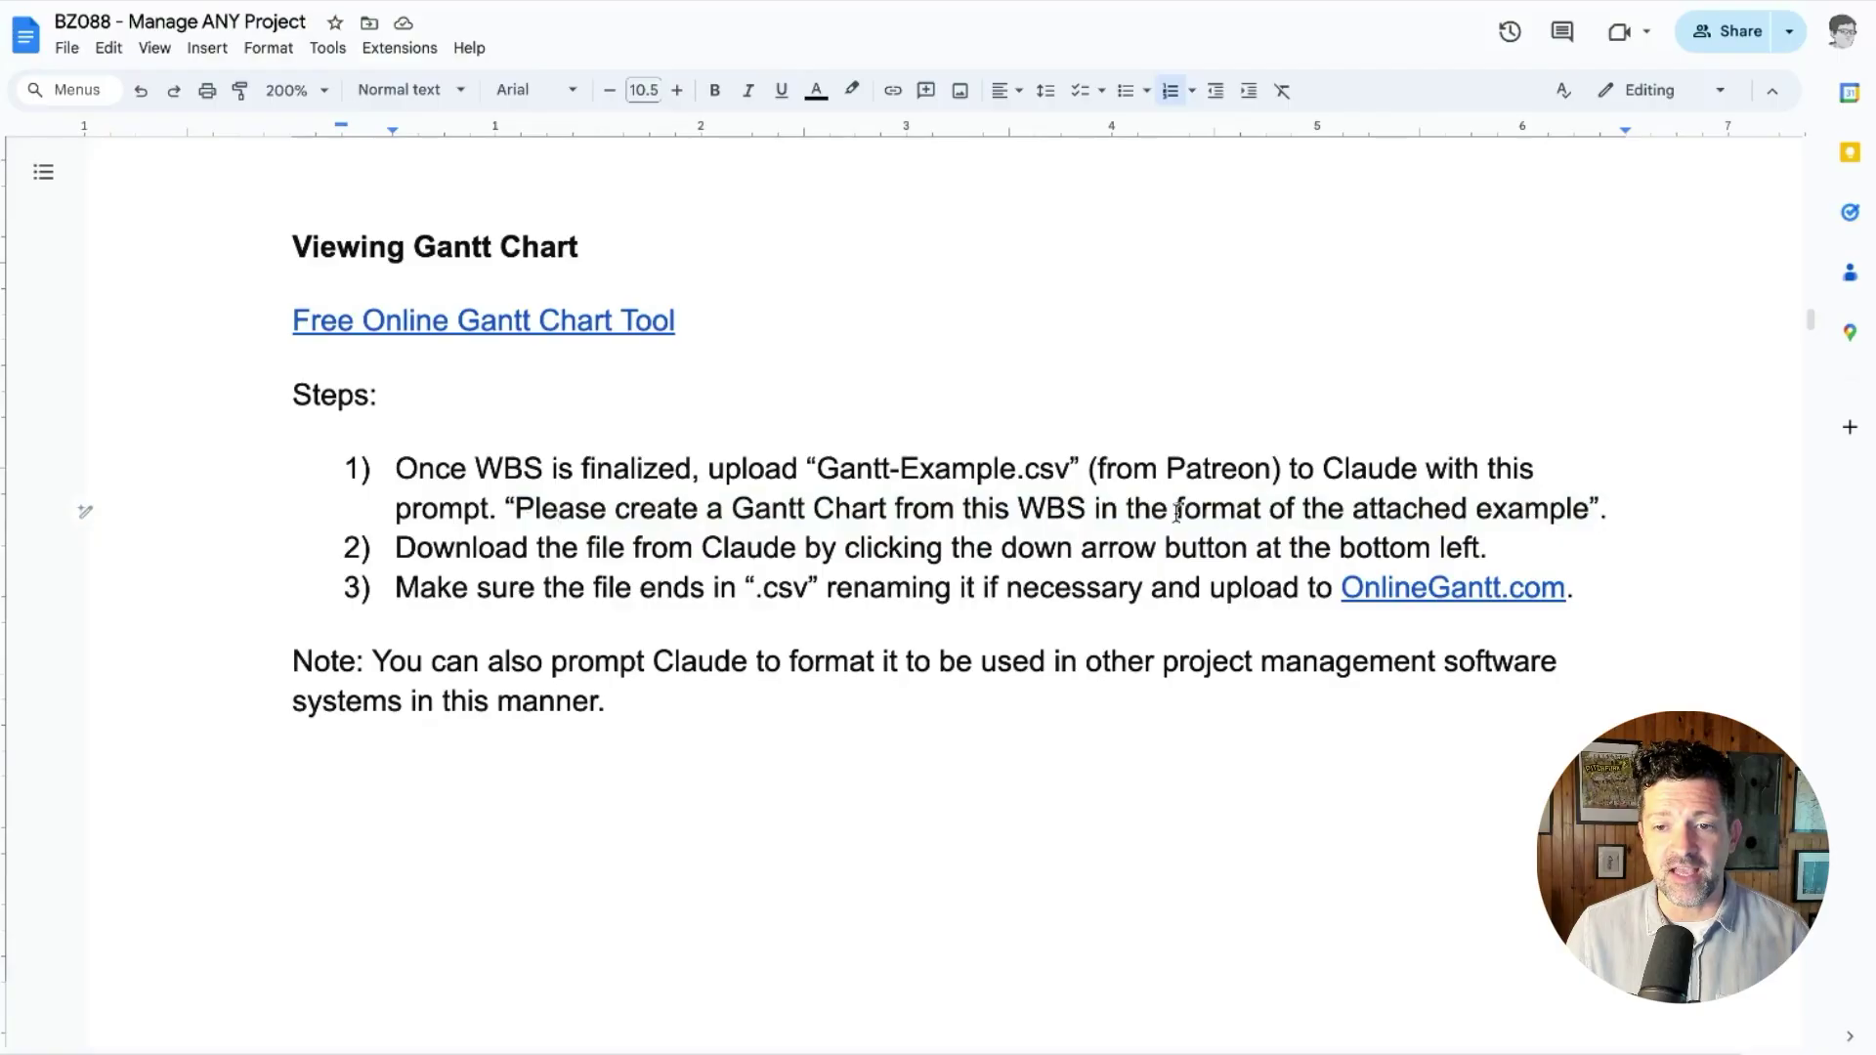
- Select the guide's prompt "Please create a Gantt Chart from this WBS in the format of the attached example"
key("Left")
key("shift+Left")
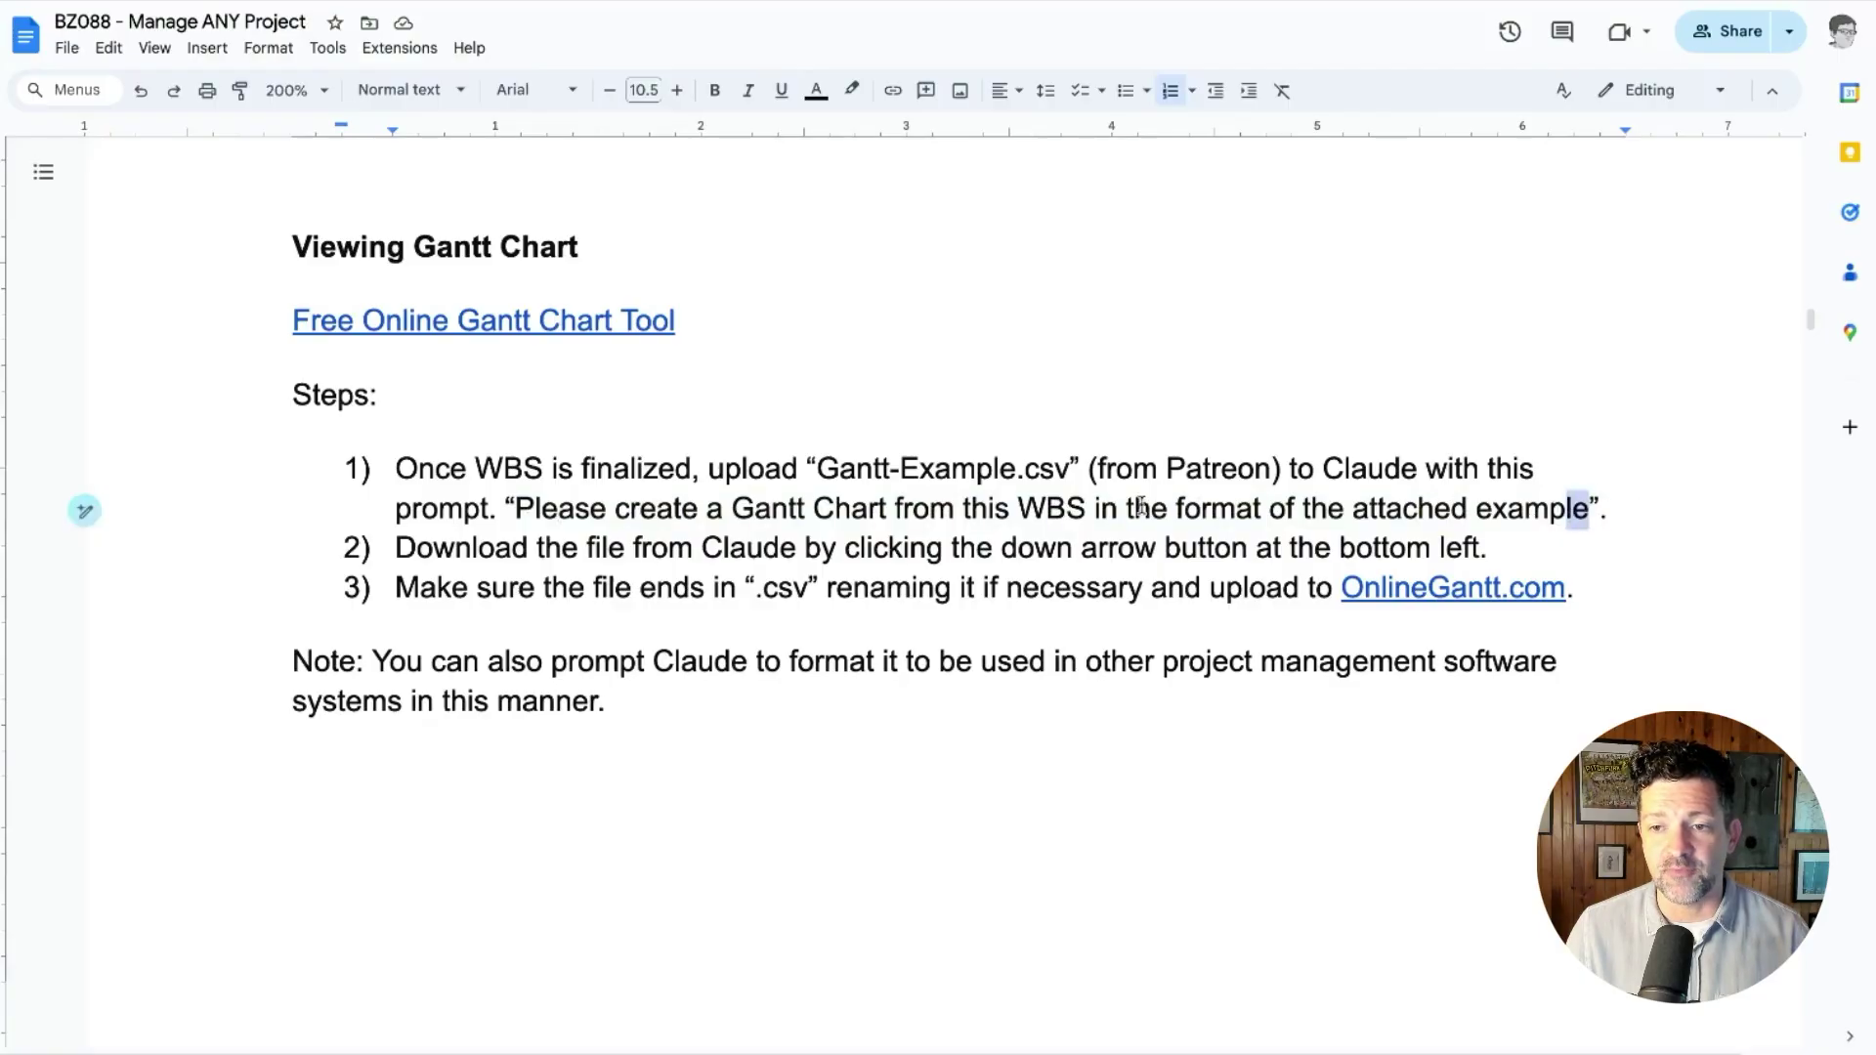
left_click(515, 508, "shift")
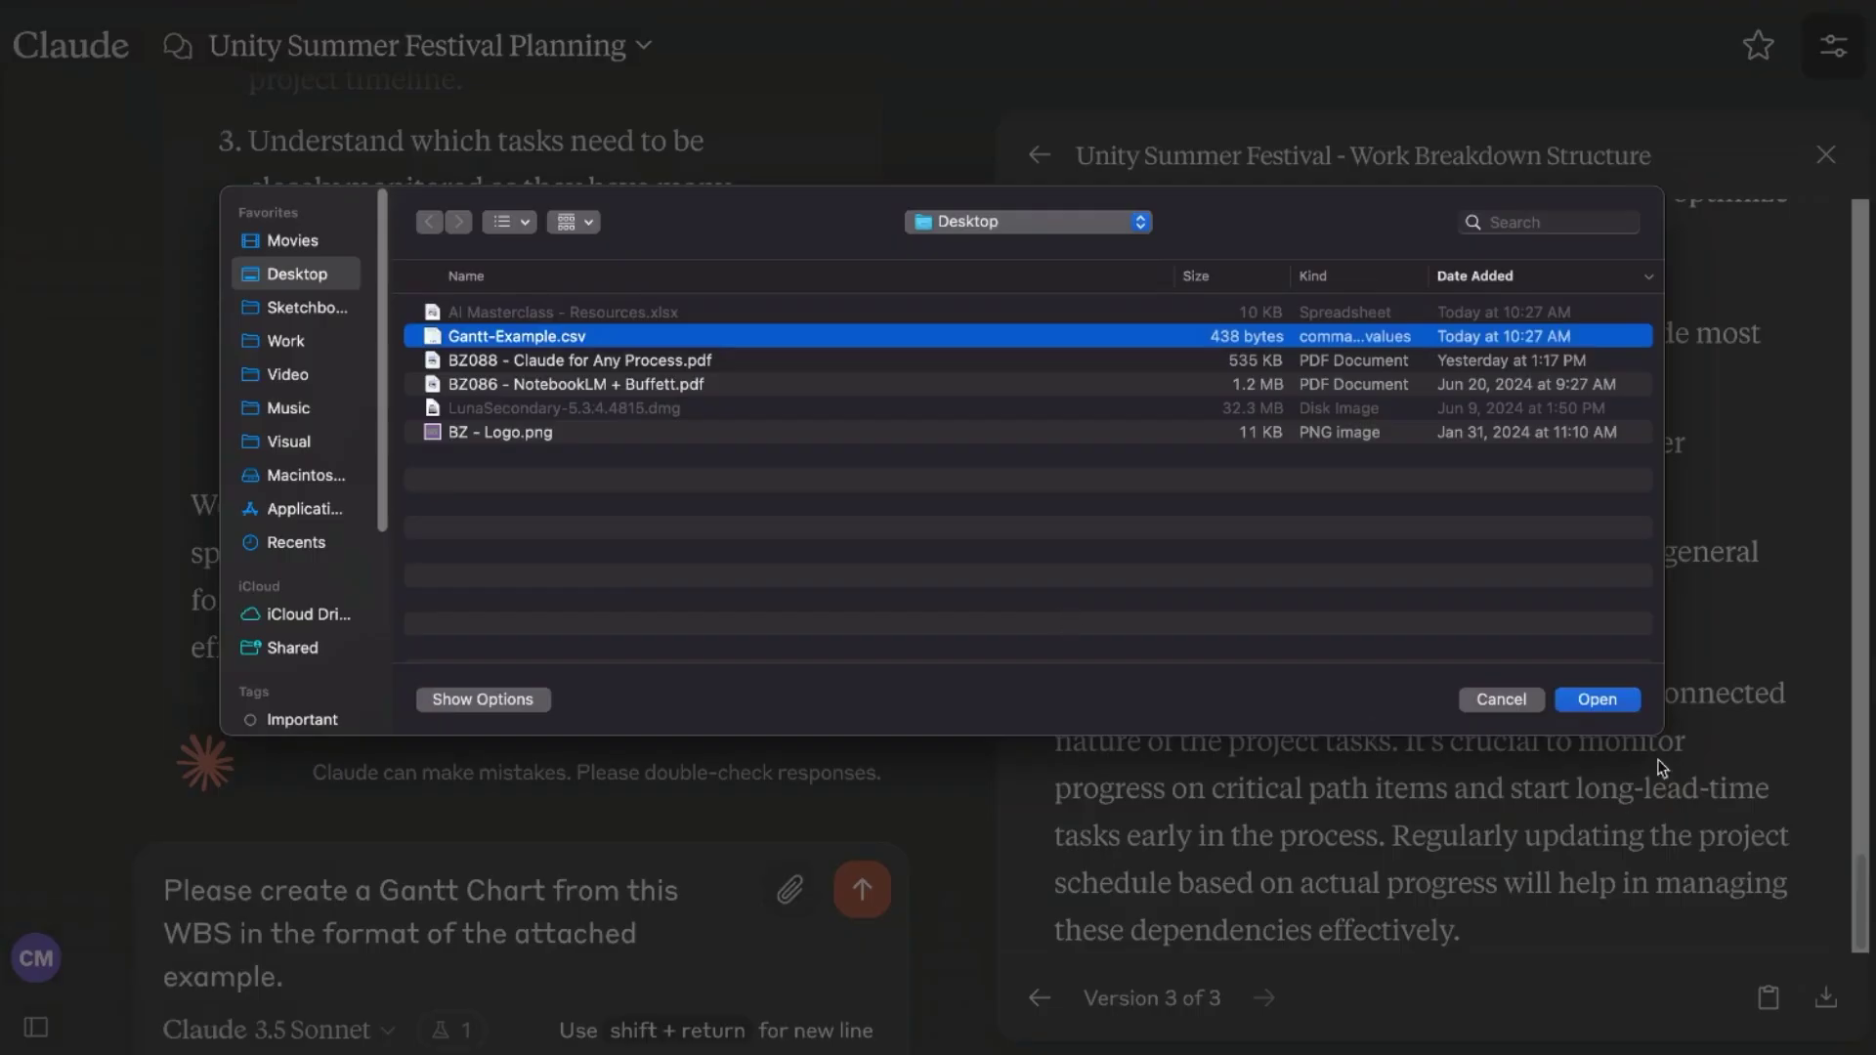
- Attach Gantt-Example.csv to the Gantt chart prompt in the Claude festival chat and send it
left_click(1597, 700)
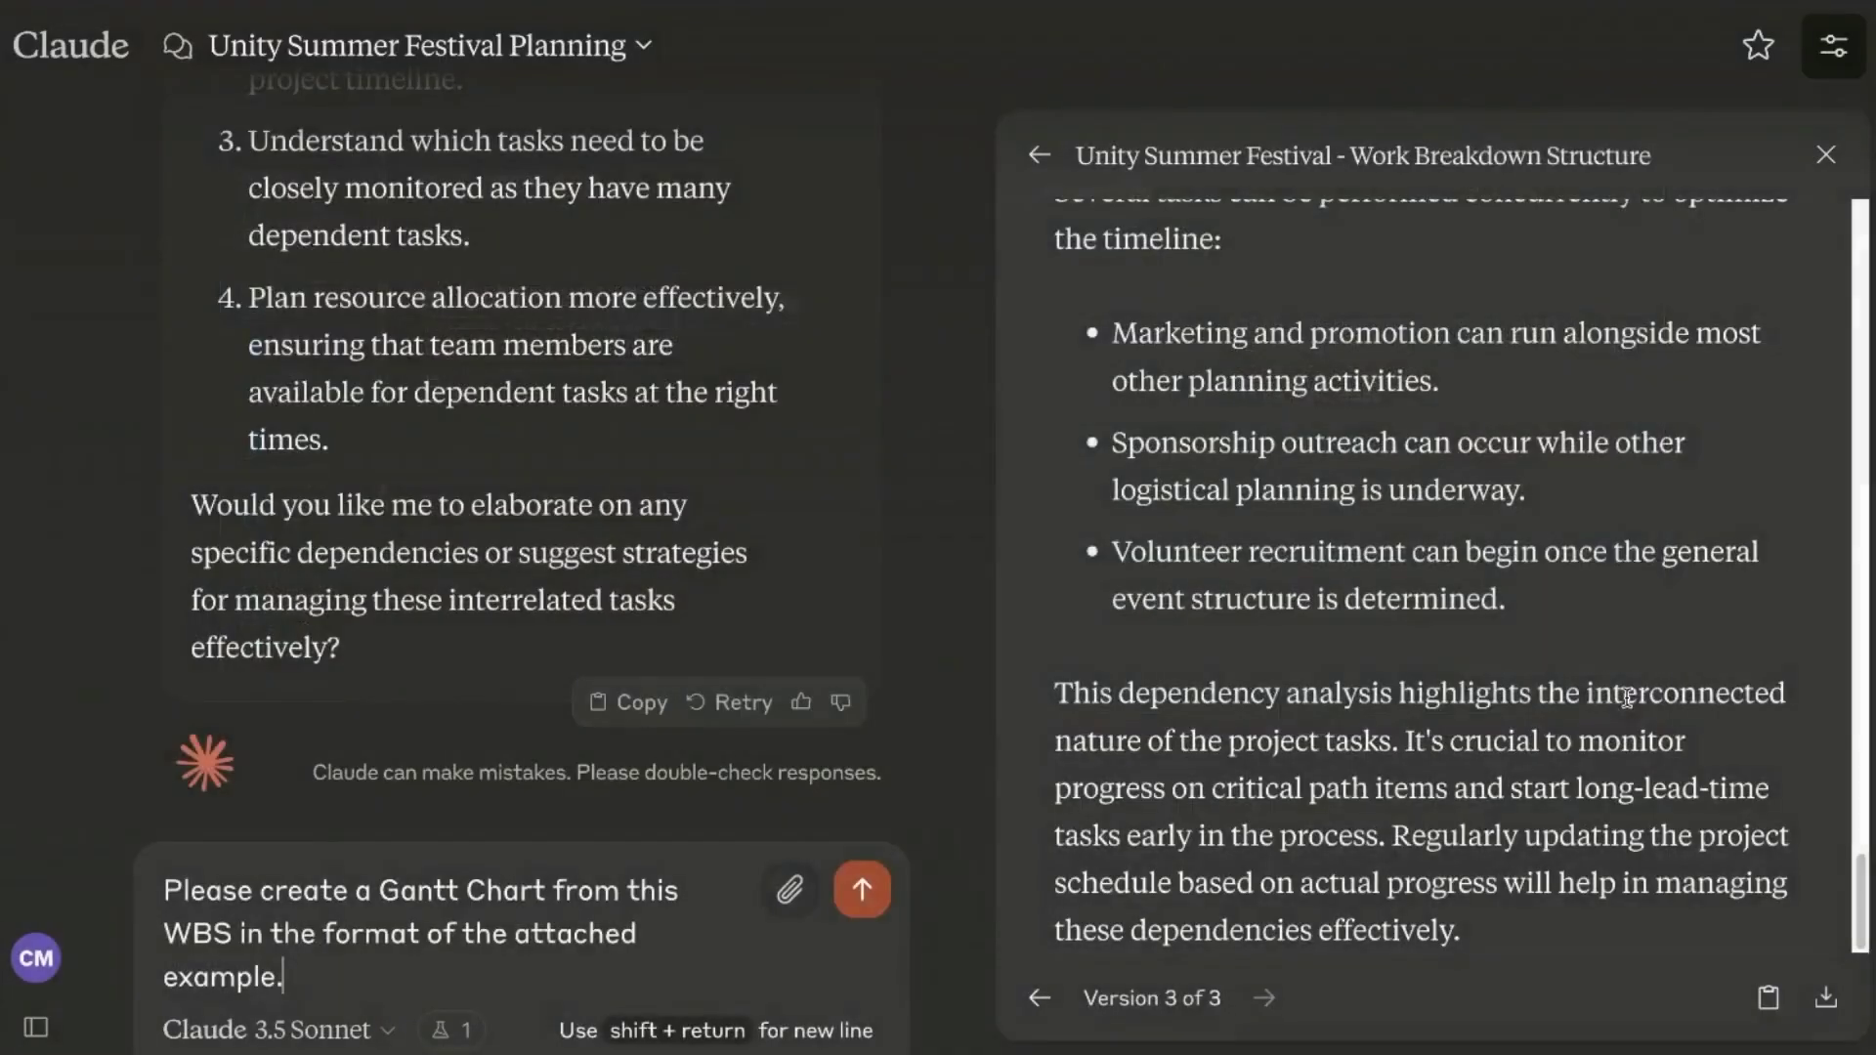
left_click(862, 889)
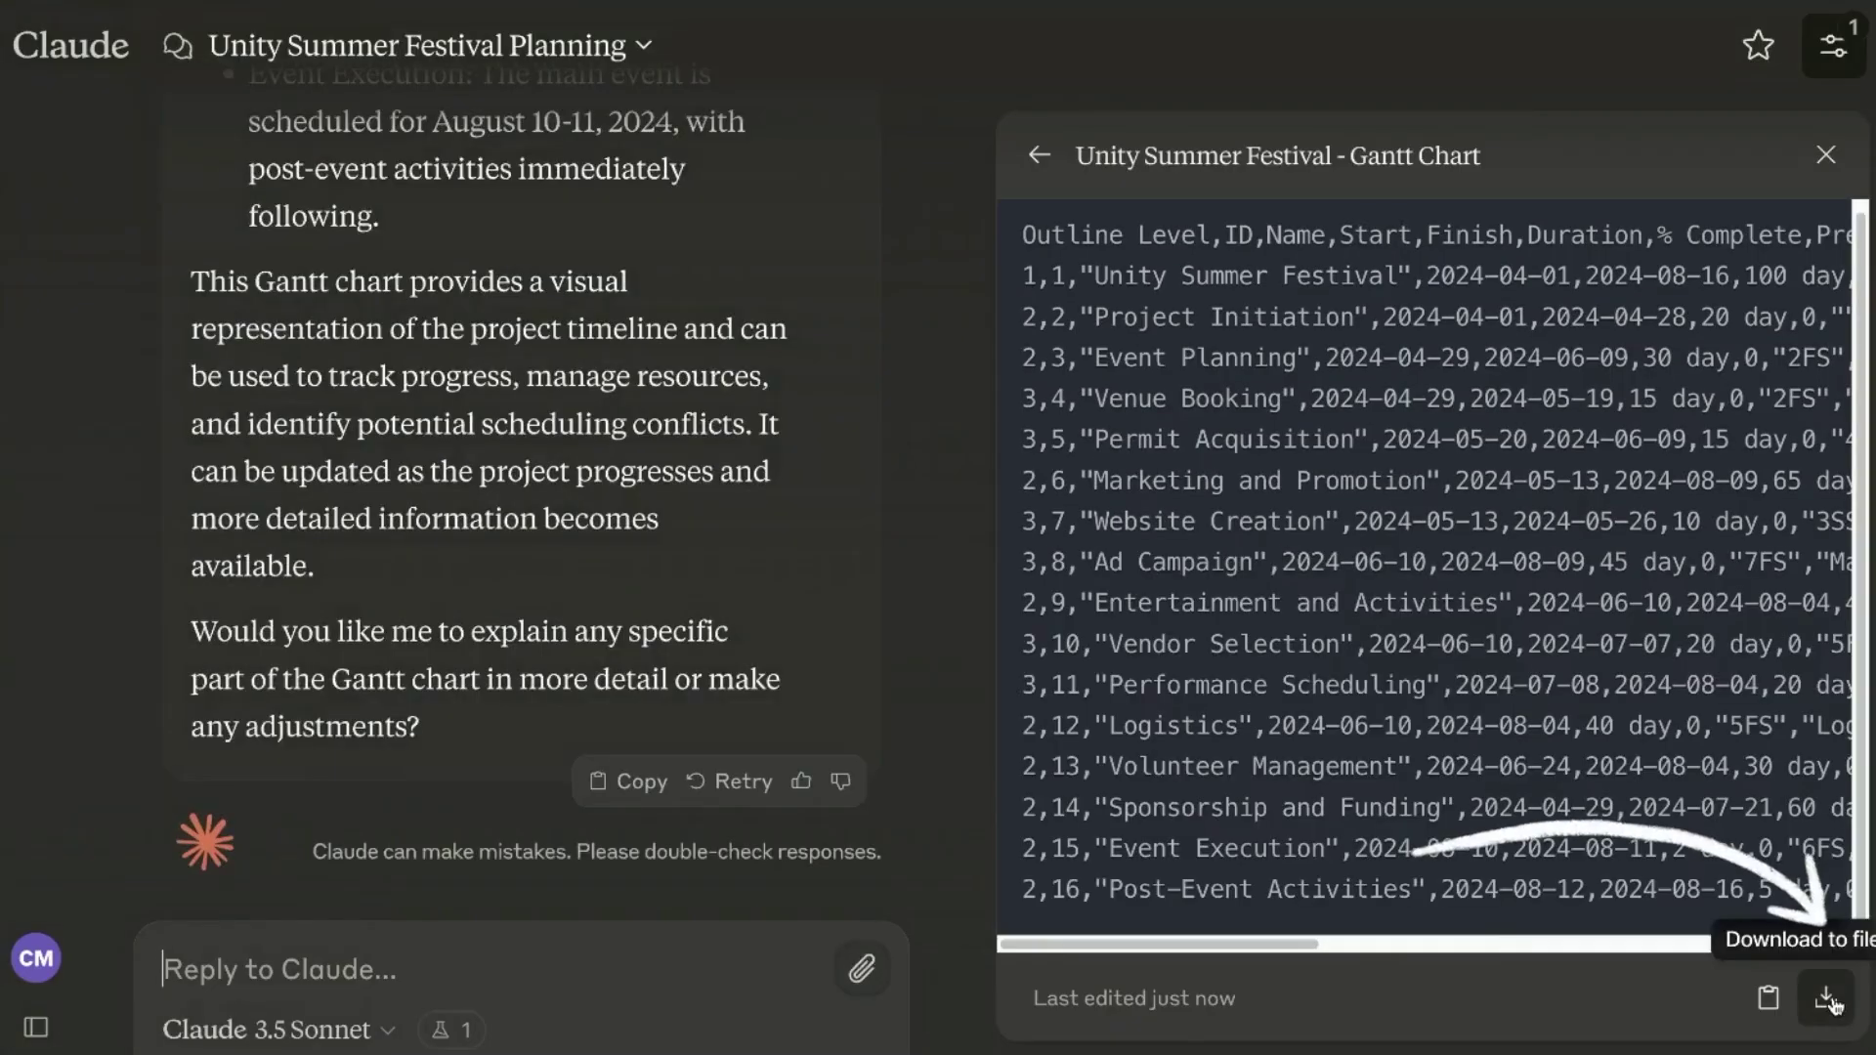
- Download the generated Gantt chart file and check the Google Docs guide's step on the ".csv" ending and upload to OnlineGantt.com
left_click(1827, 998)
left_click_drag(393, 586, 1506, 628)
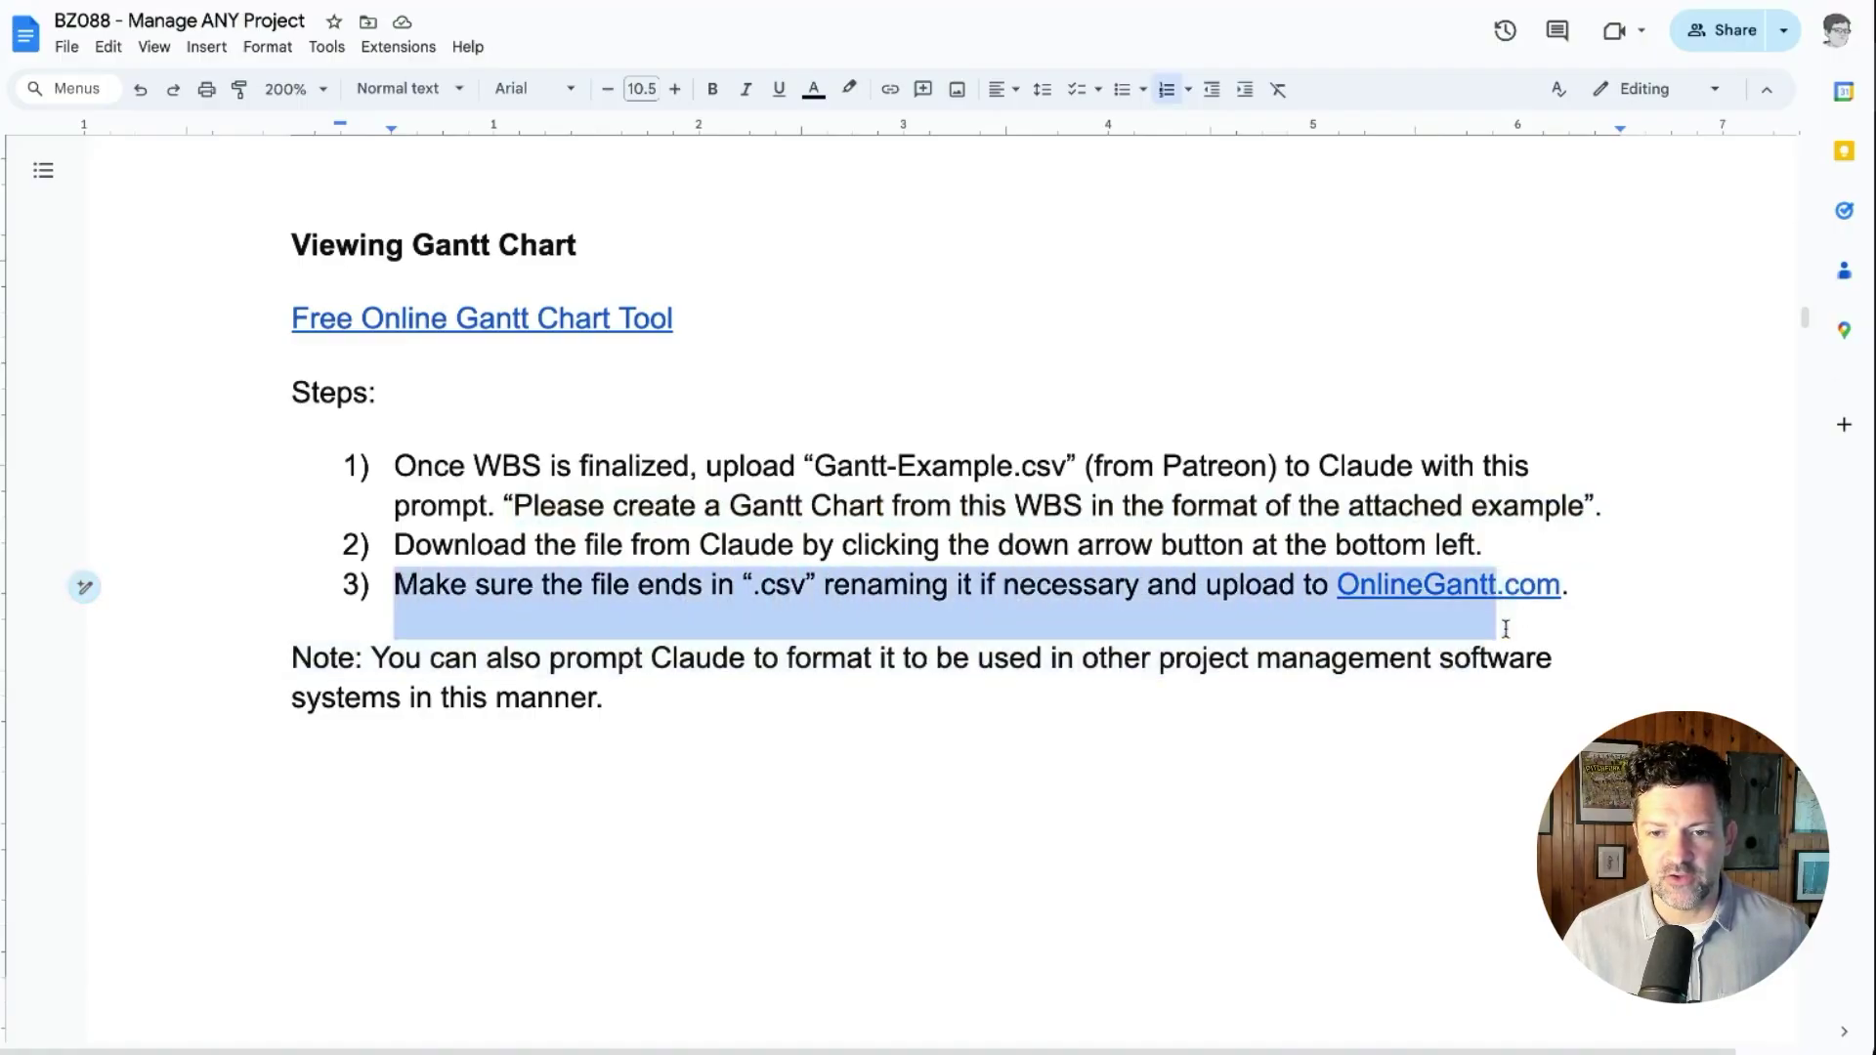
left_click(743, 589)
left_click_drag(753, 589, 806, 589)
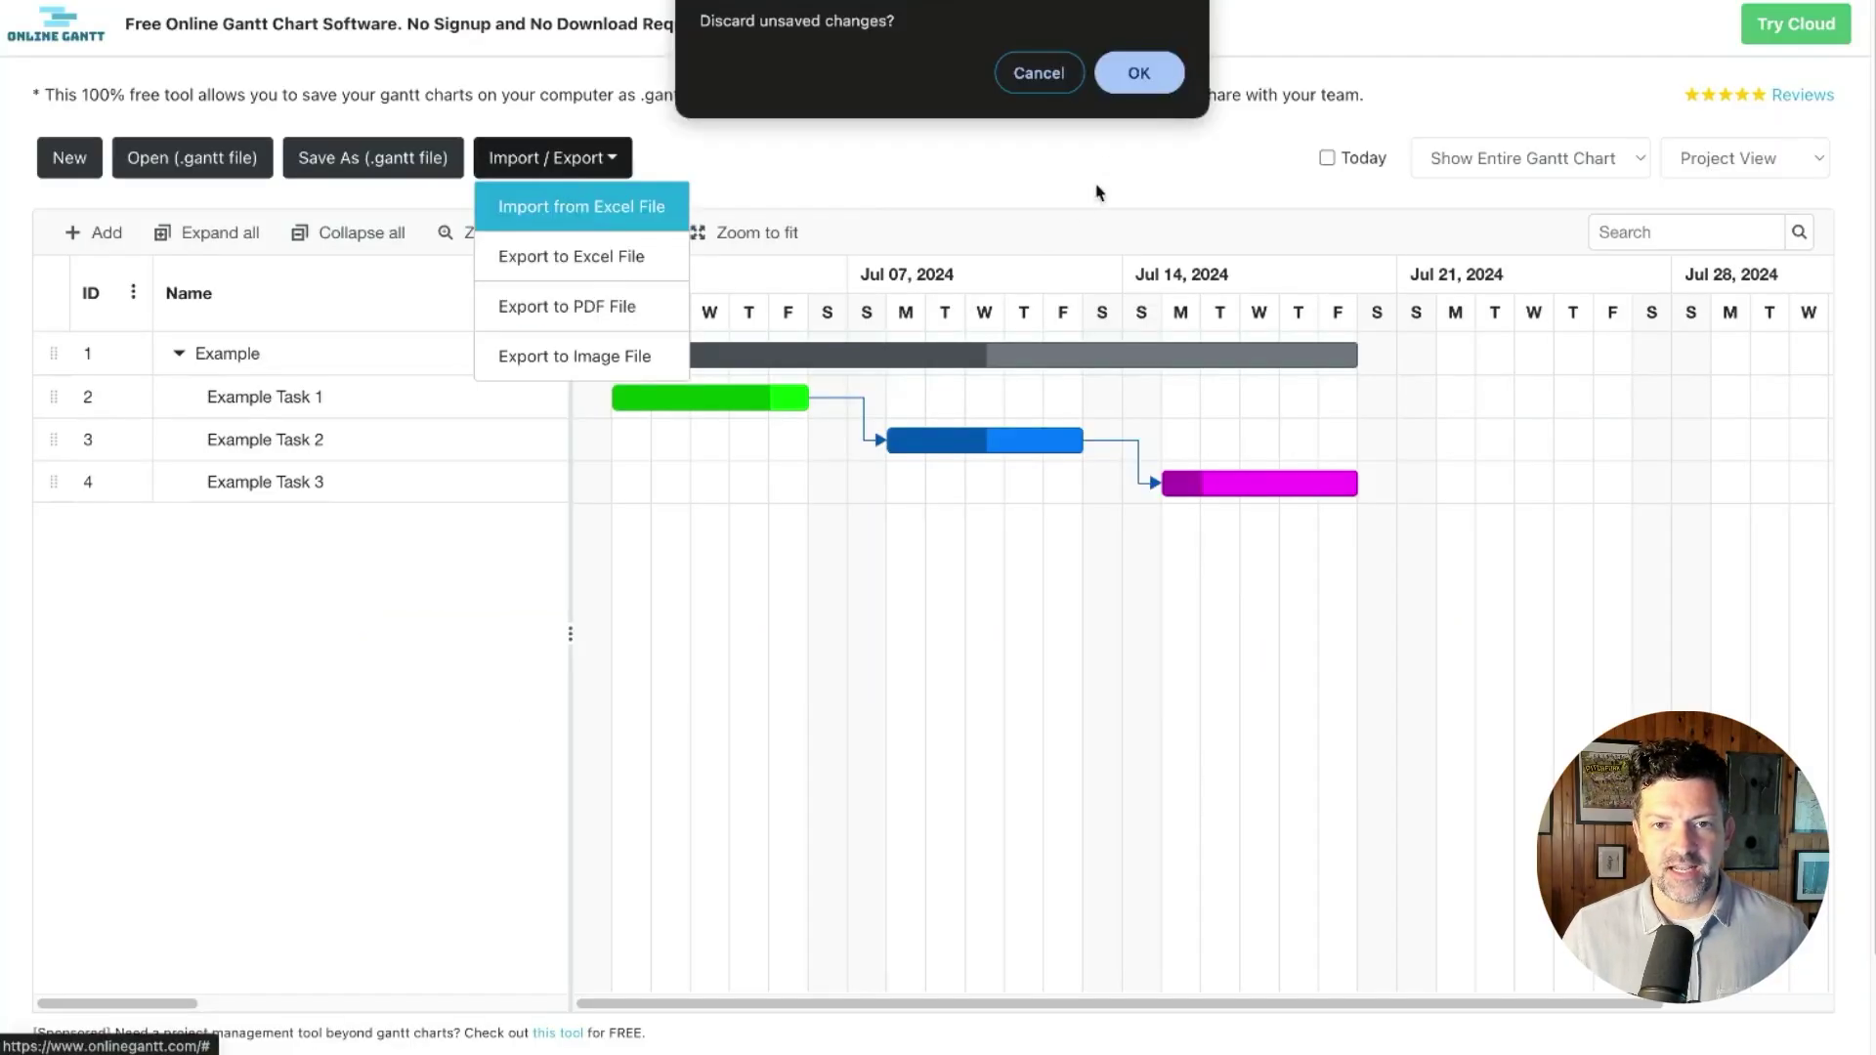
- Import the festival Gantt file into Online Gantt, discarding the unsaved example chart, and examine the whole task timeline
left_click(1138, 72)
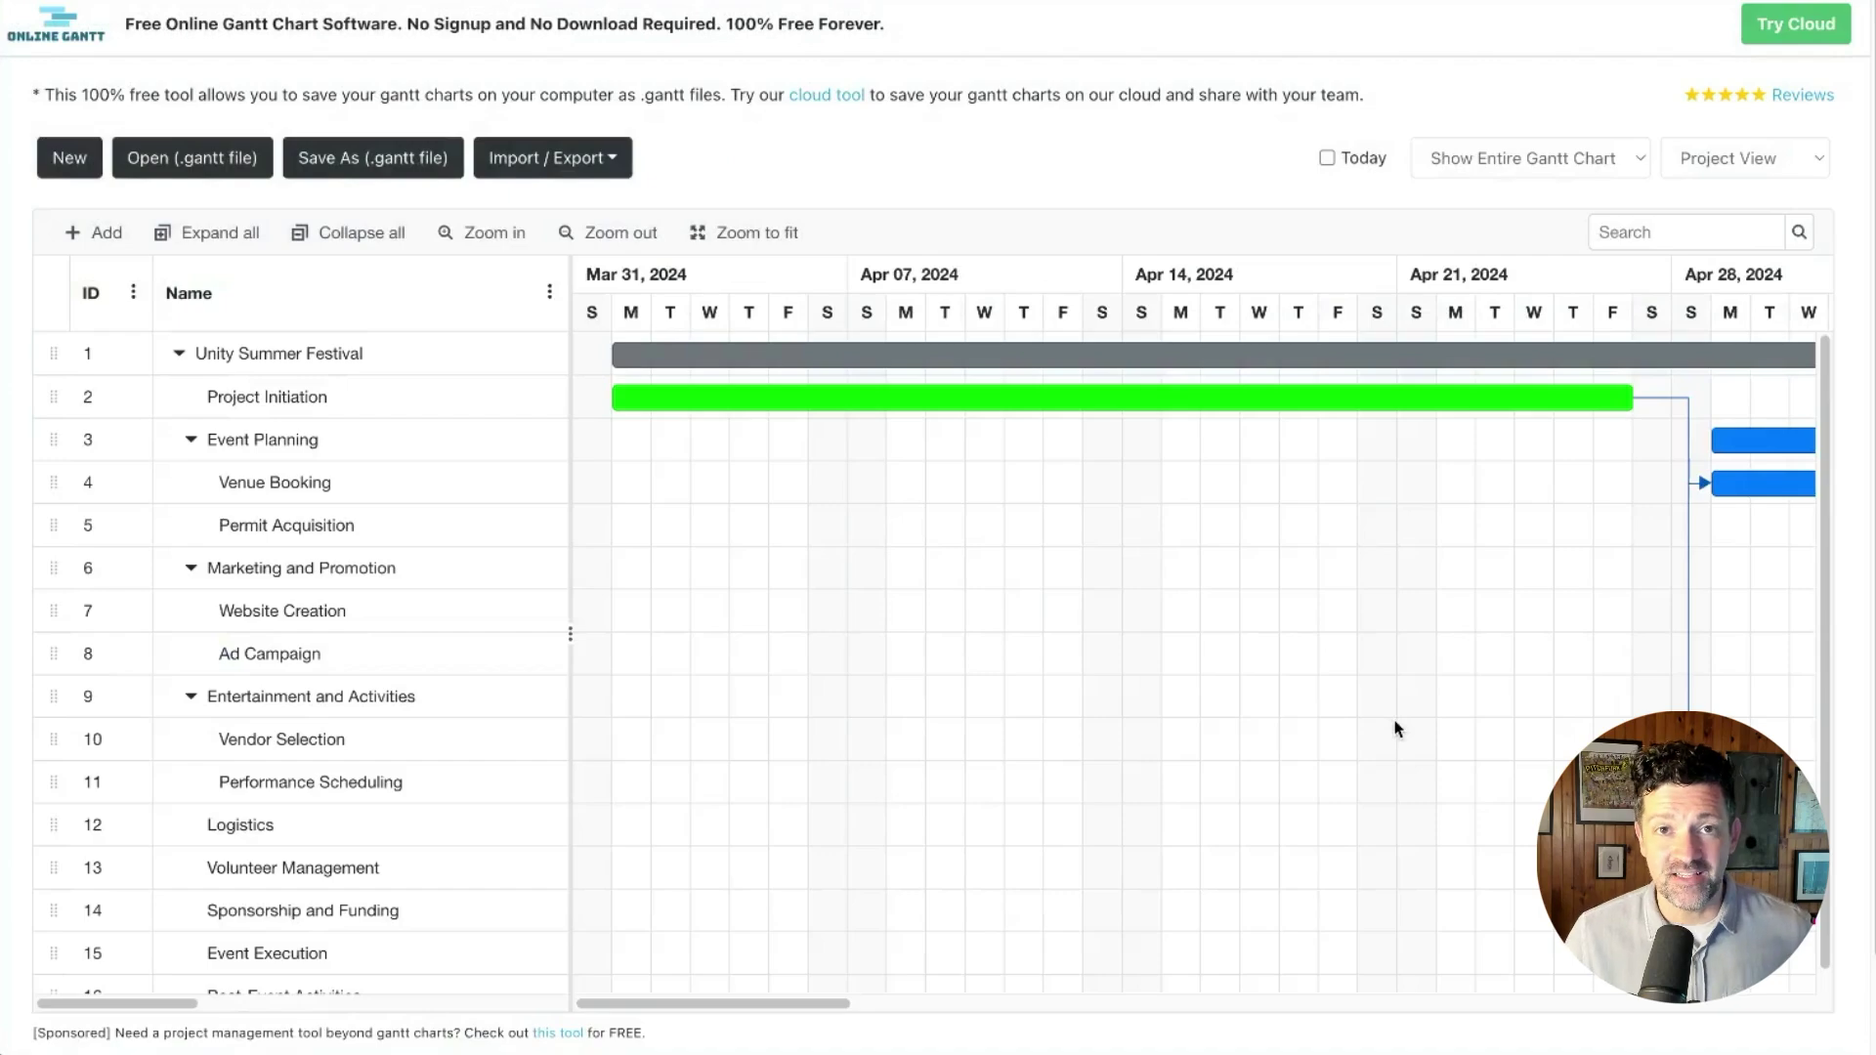
left_click_drag(798, 1003, 1771, 1047)
scroll(1570, 749, "down", 1)
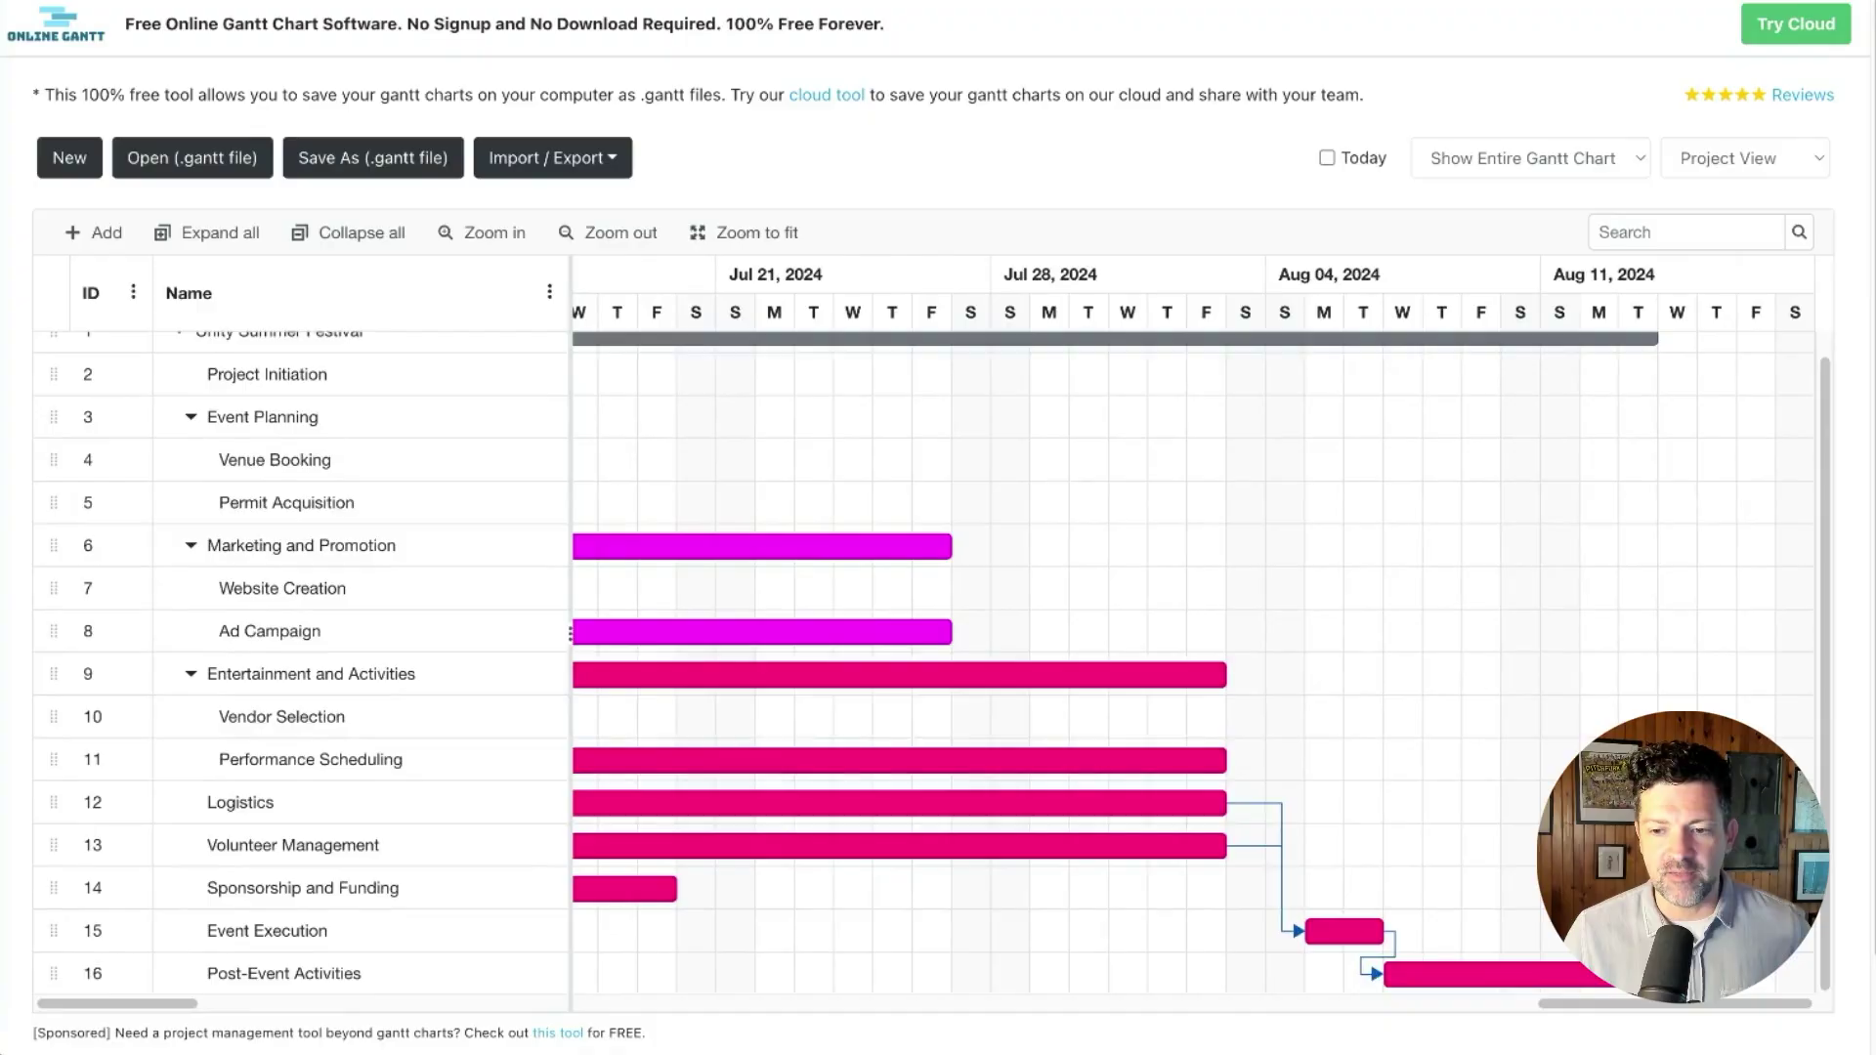
left_click_drag(1608, 1008, 575, 1004)
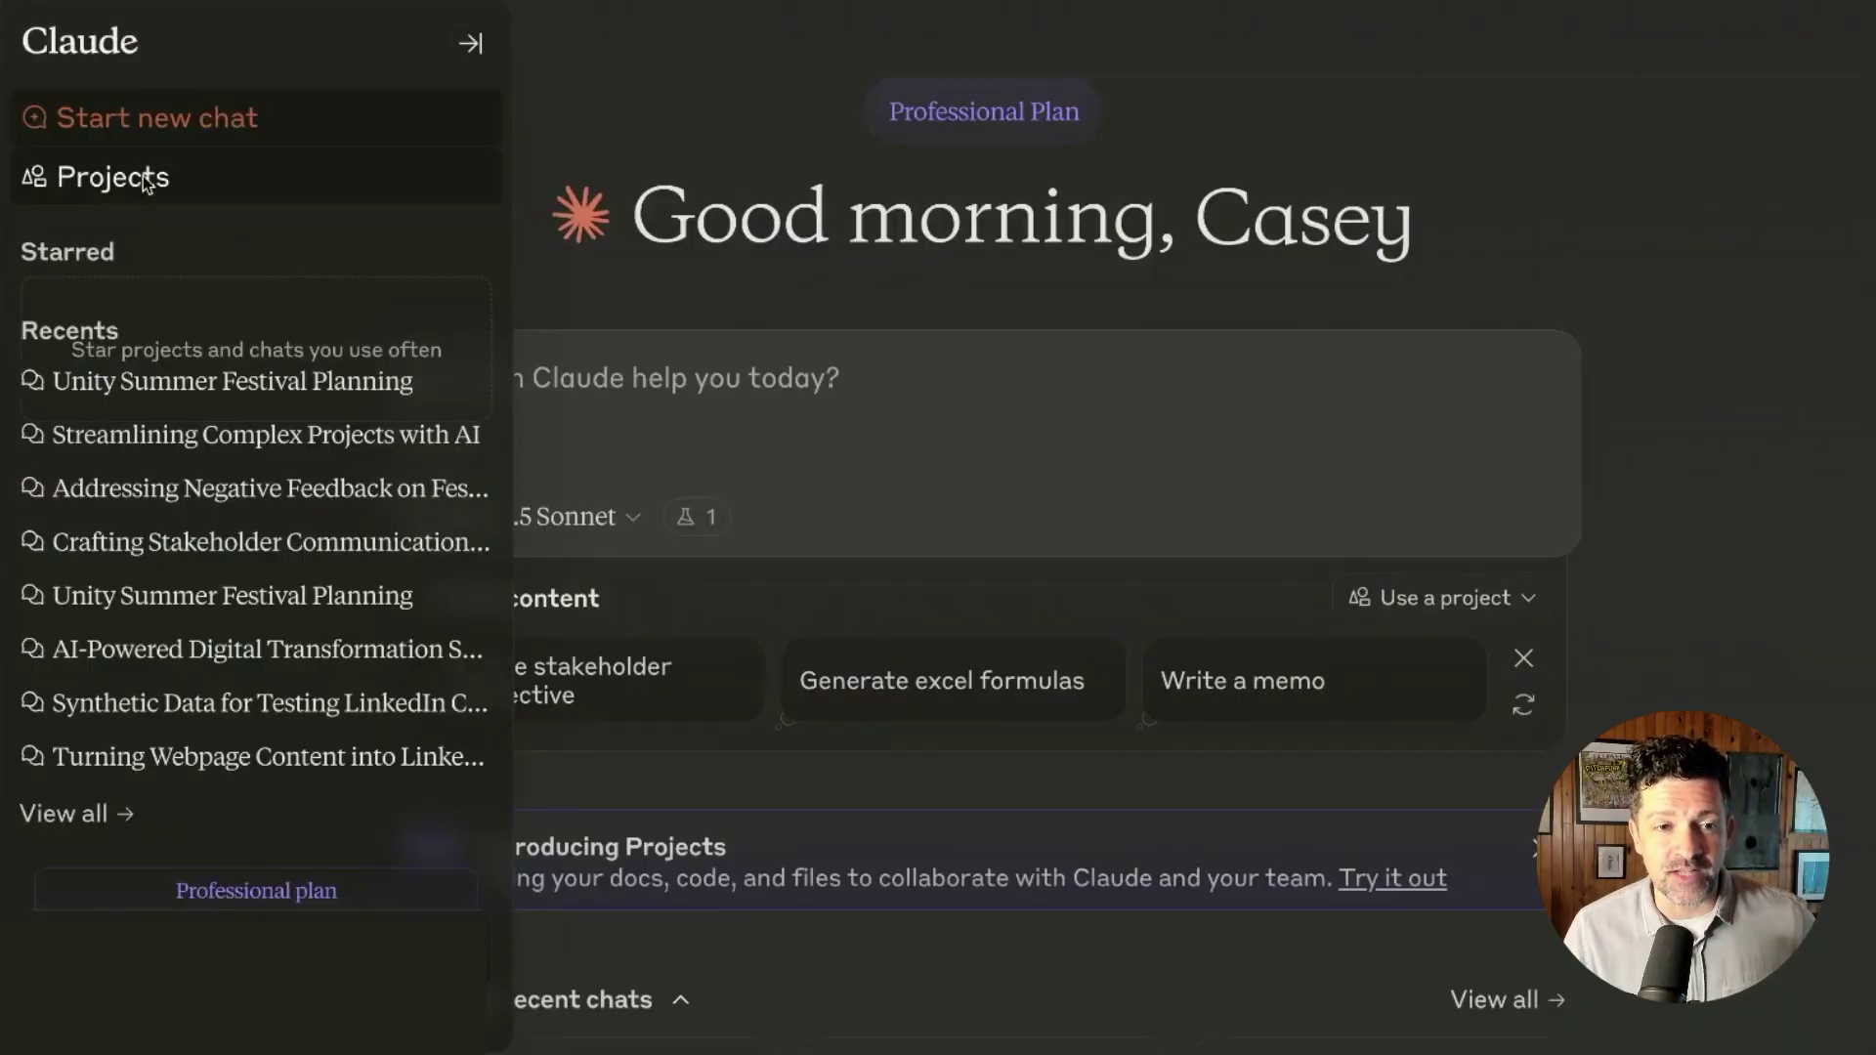
- Create a Claude project named "Unity Festival Comms" with the goal "Effective Communications with Unity Festival Stakeholders."
left_click(142, 176)
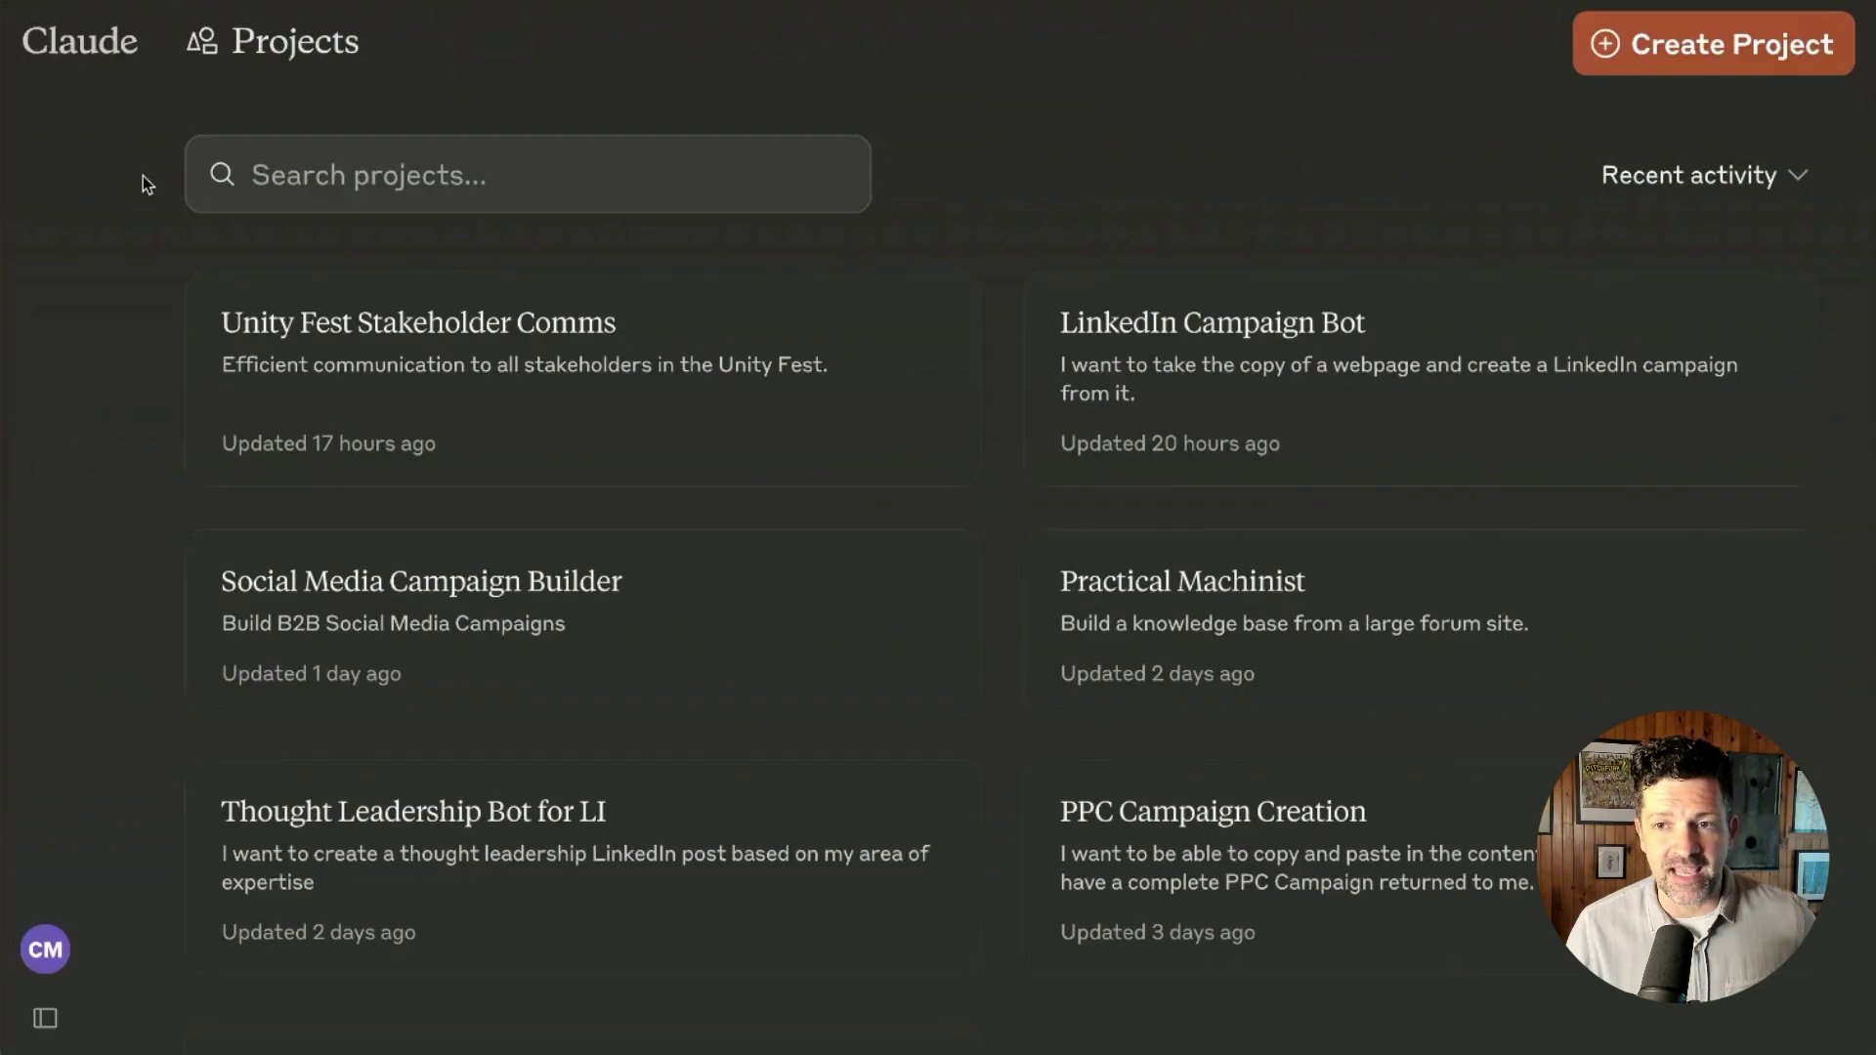
left_click(1664, 66)
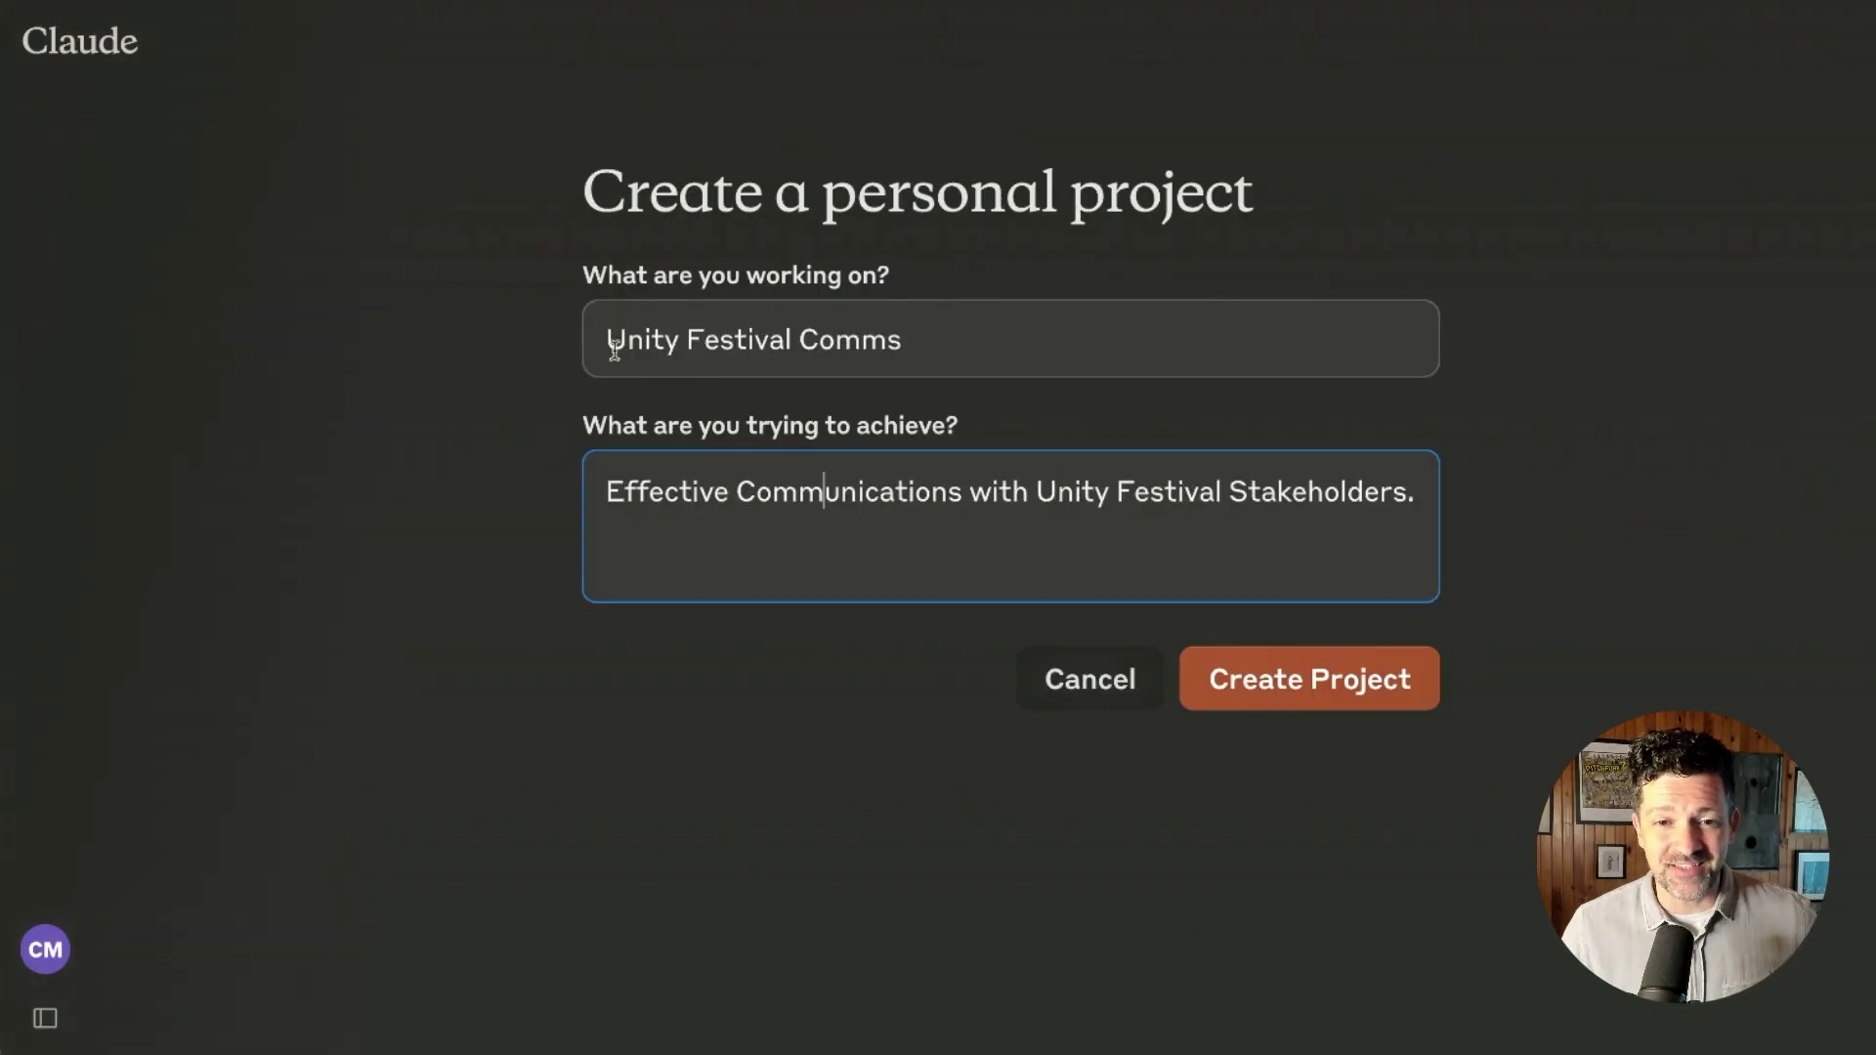
left_click_drag(615, 347, 926, 345)
left_click(850, 479)
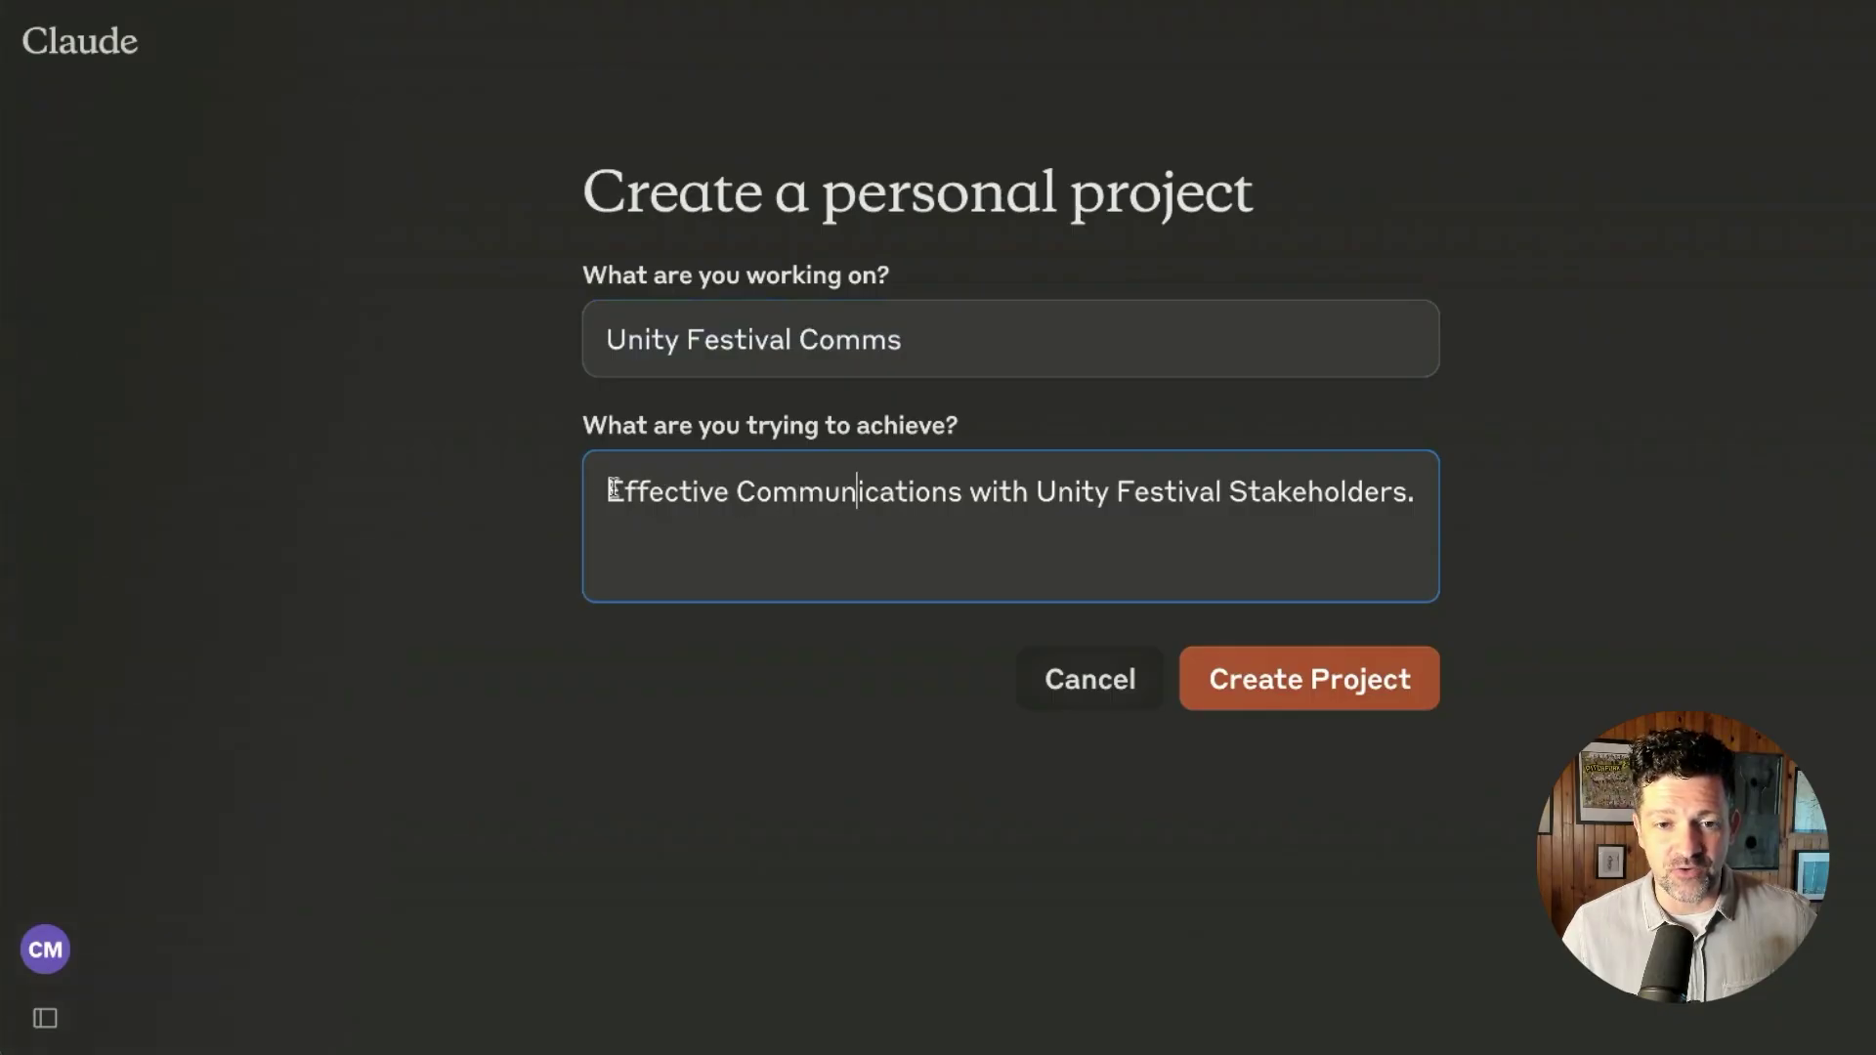
left_click_drag(598, 491, 1419, 524)
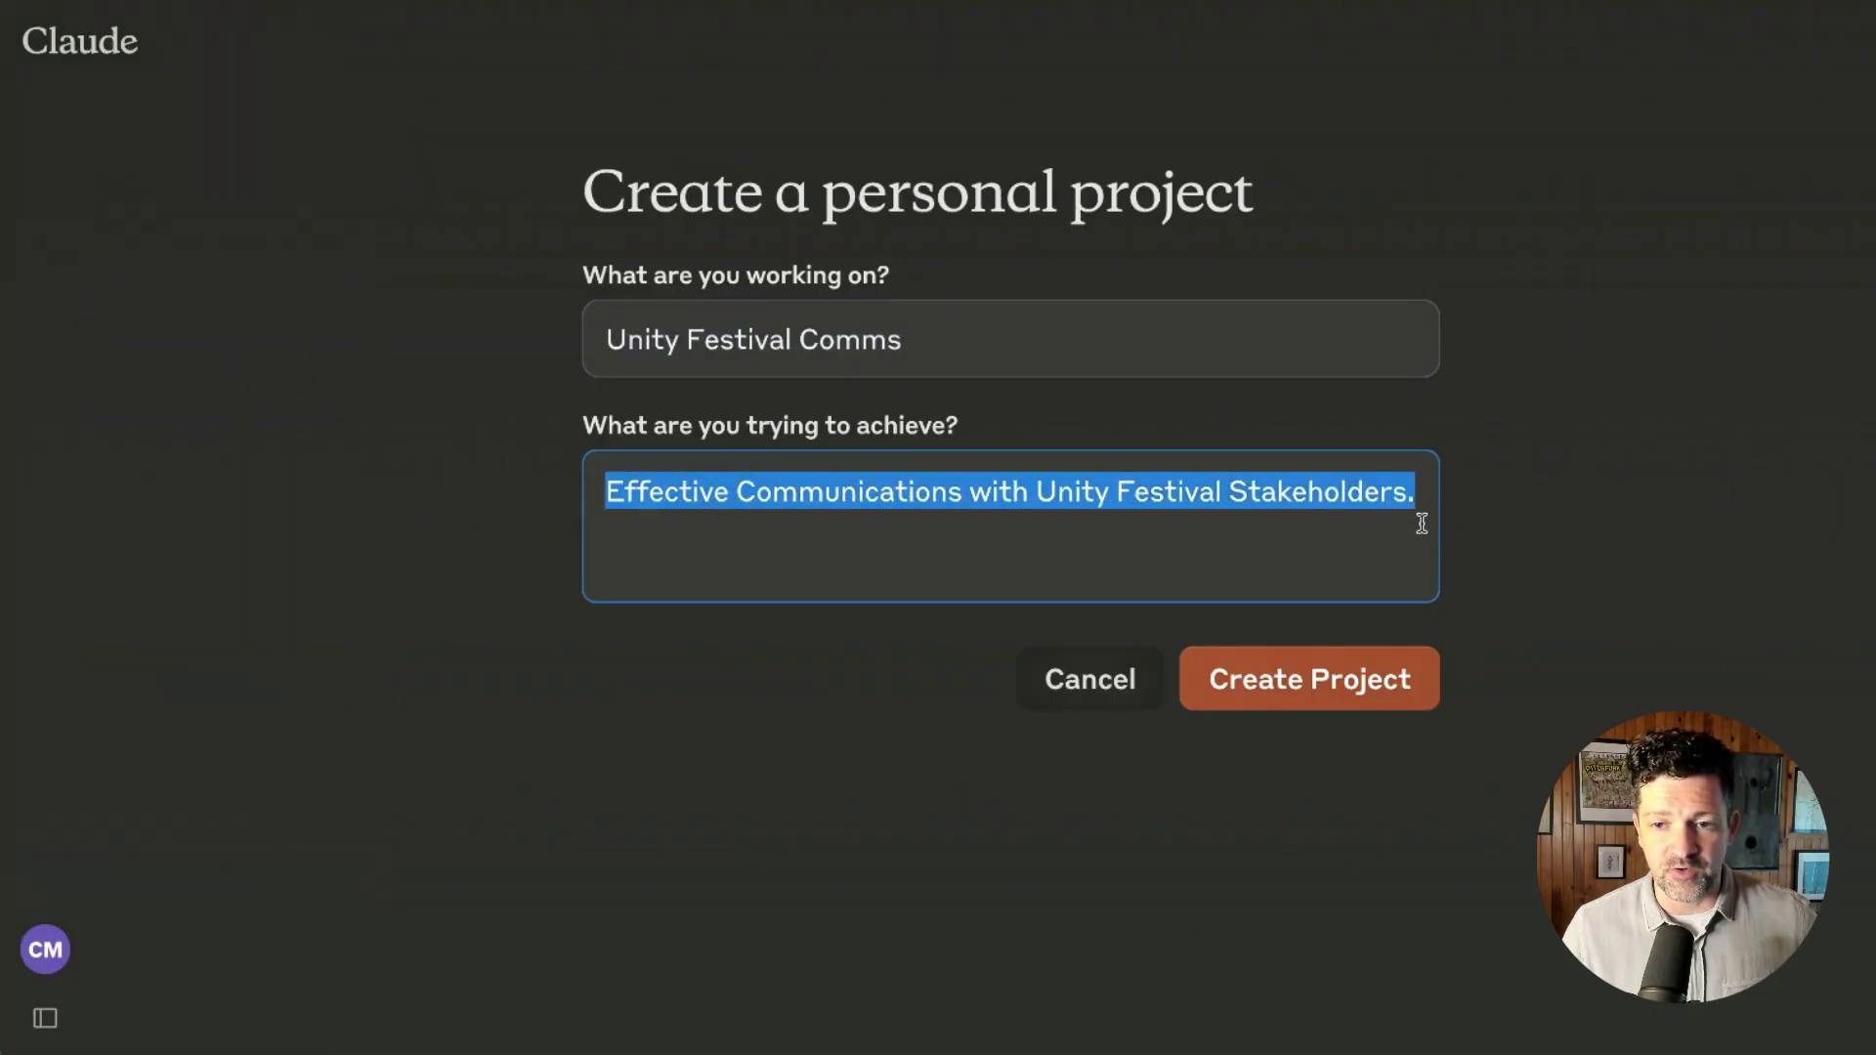
left_click(1347, 662)
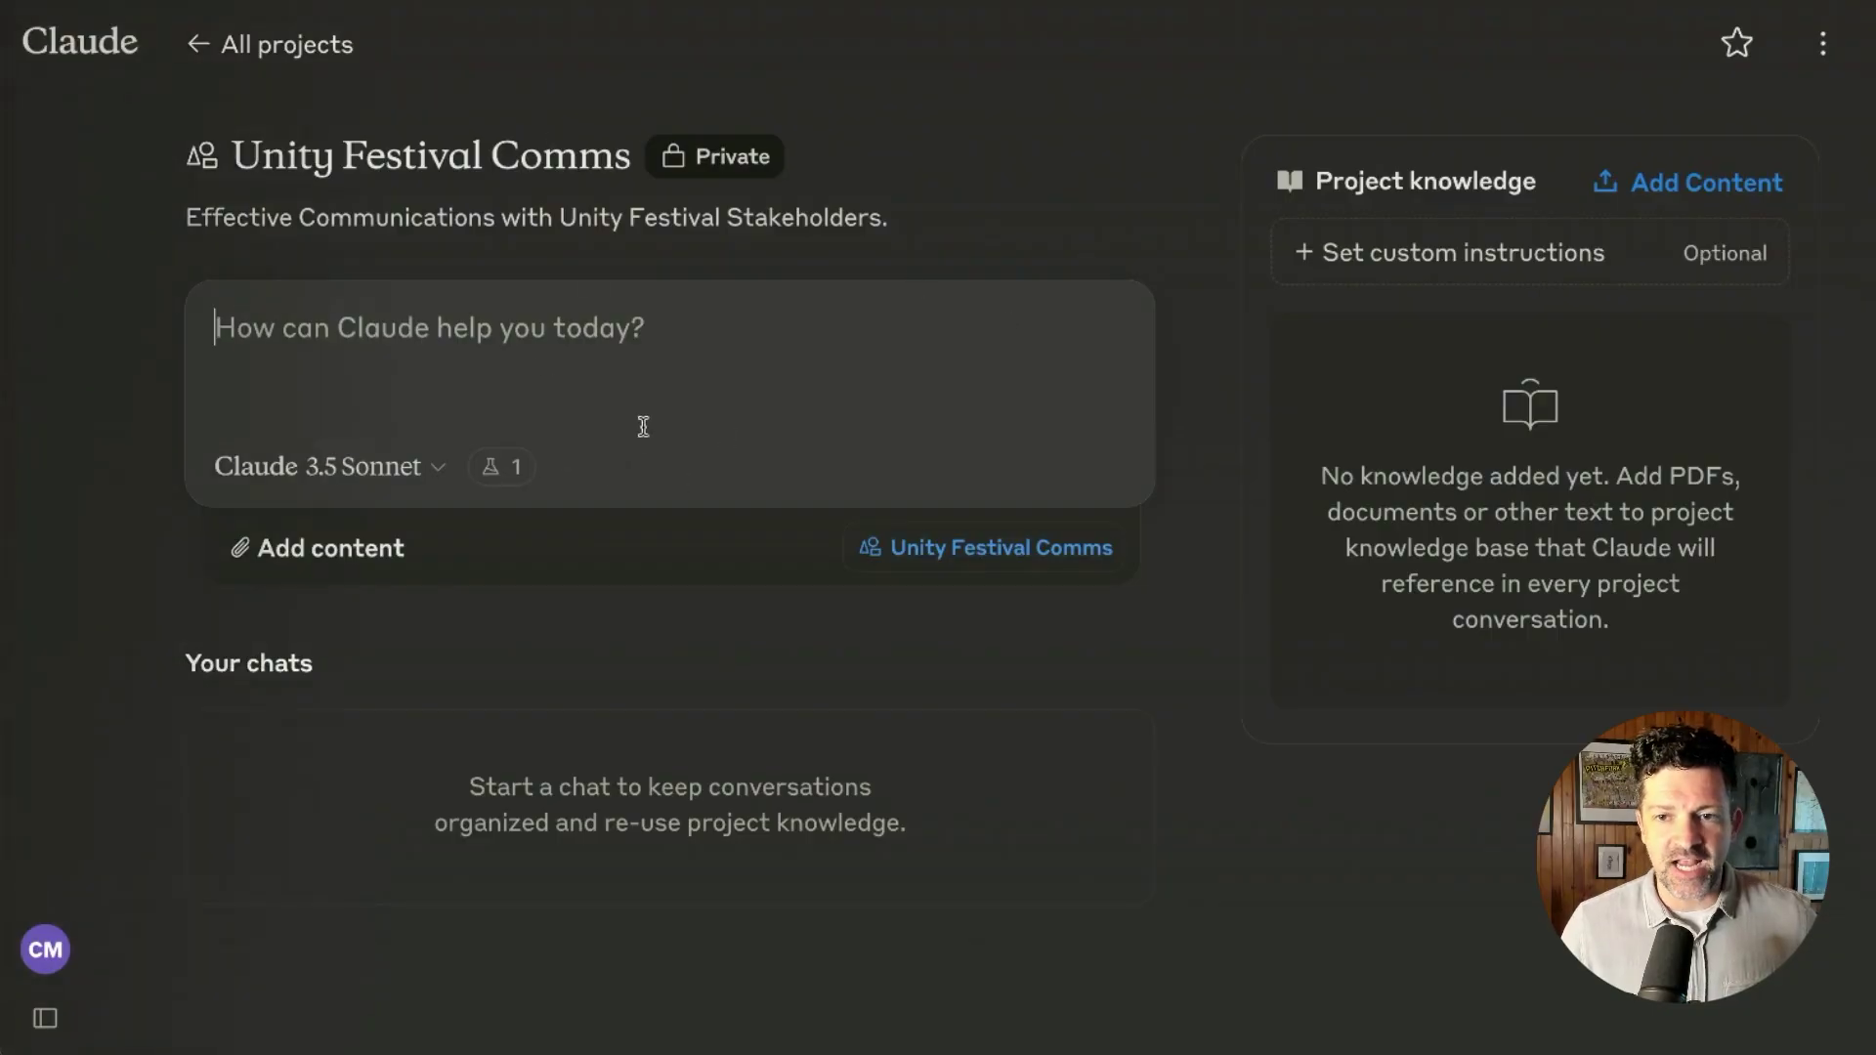
- Open the project's custom instructions and, in the Google Docs guide, put "Unity Fest" in brackets and select the Stakeholder Comms Instructions
left_click(1451, 256)
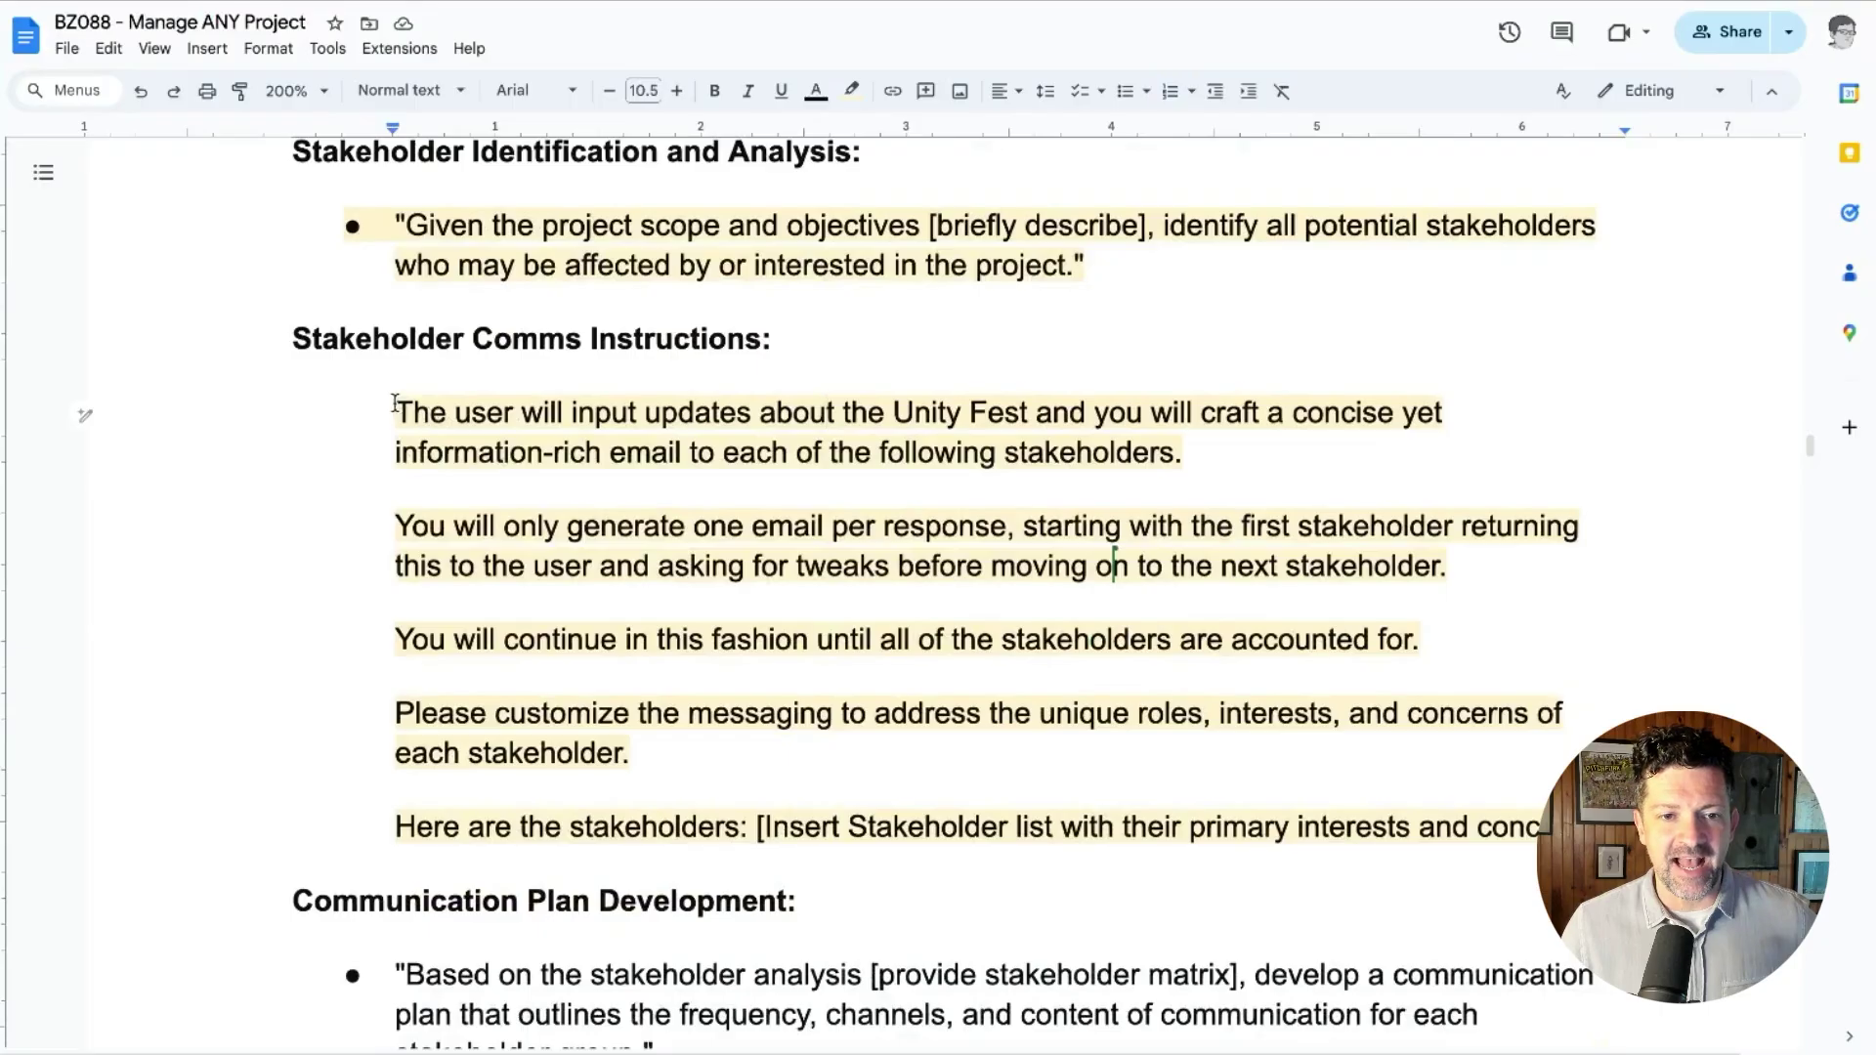
left_click_drag(395, 412, 630, 757)
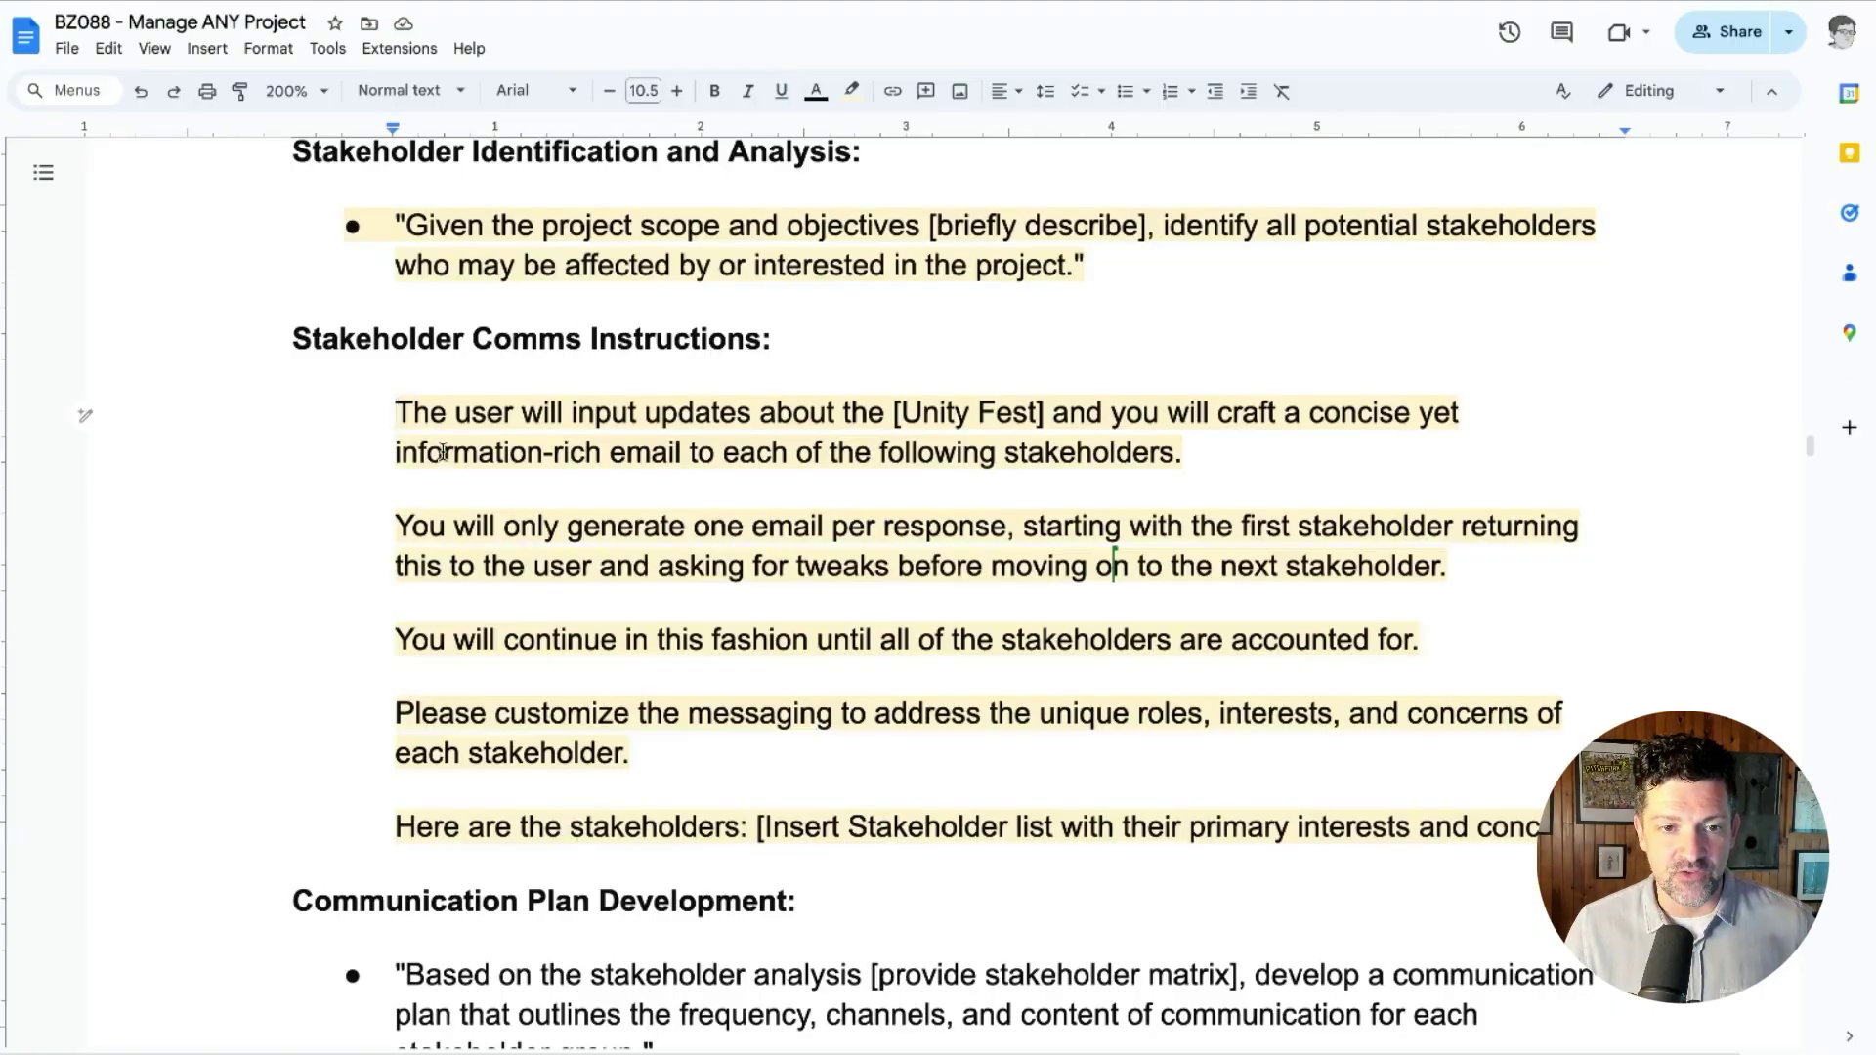
key("shift+Right")
left_click_drag(441, 476, 755, 826)
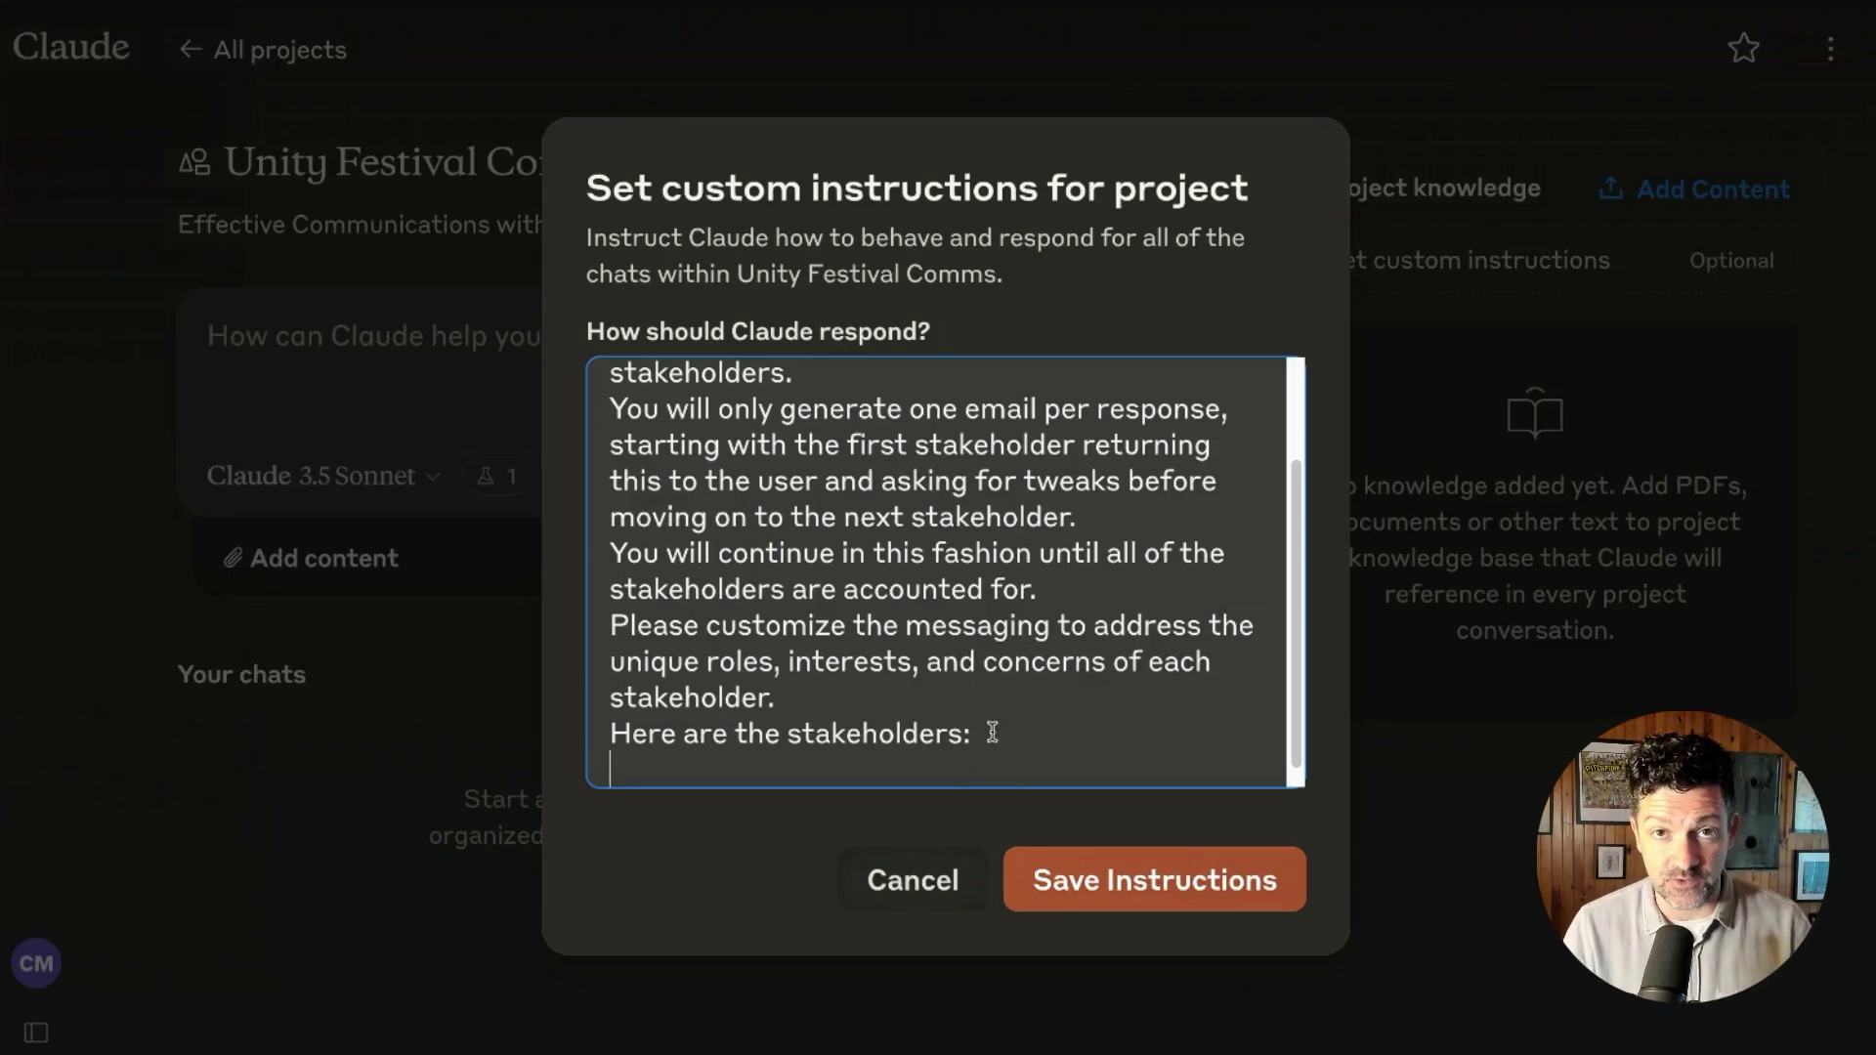
- Paste the stakeholder list with roles, interests and concerns under "Here are the stakeholders:" in Claude's custom project instructions
key("ctrl+v")
scroll(687, 574, "up", 10)
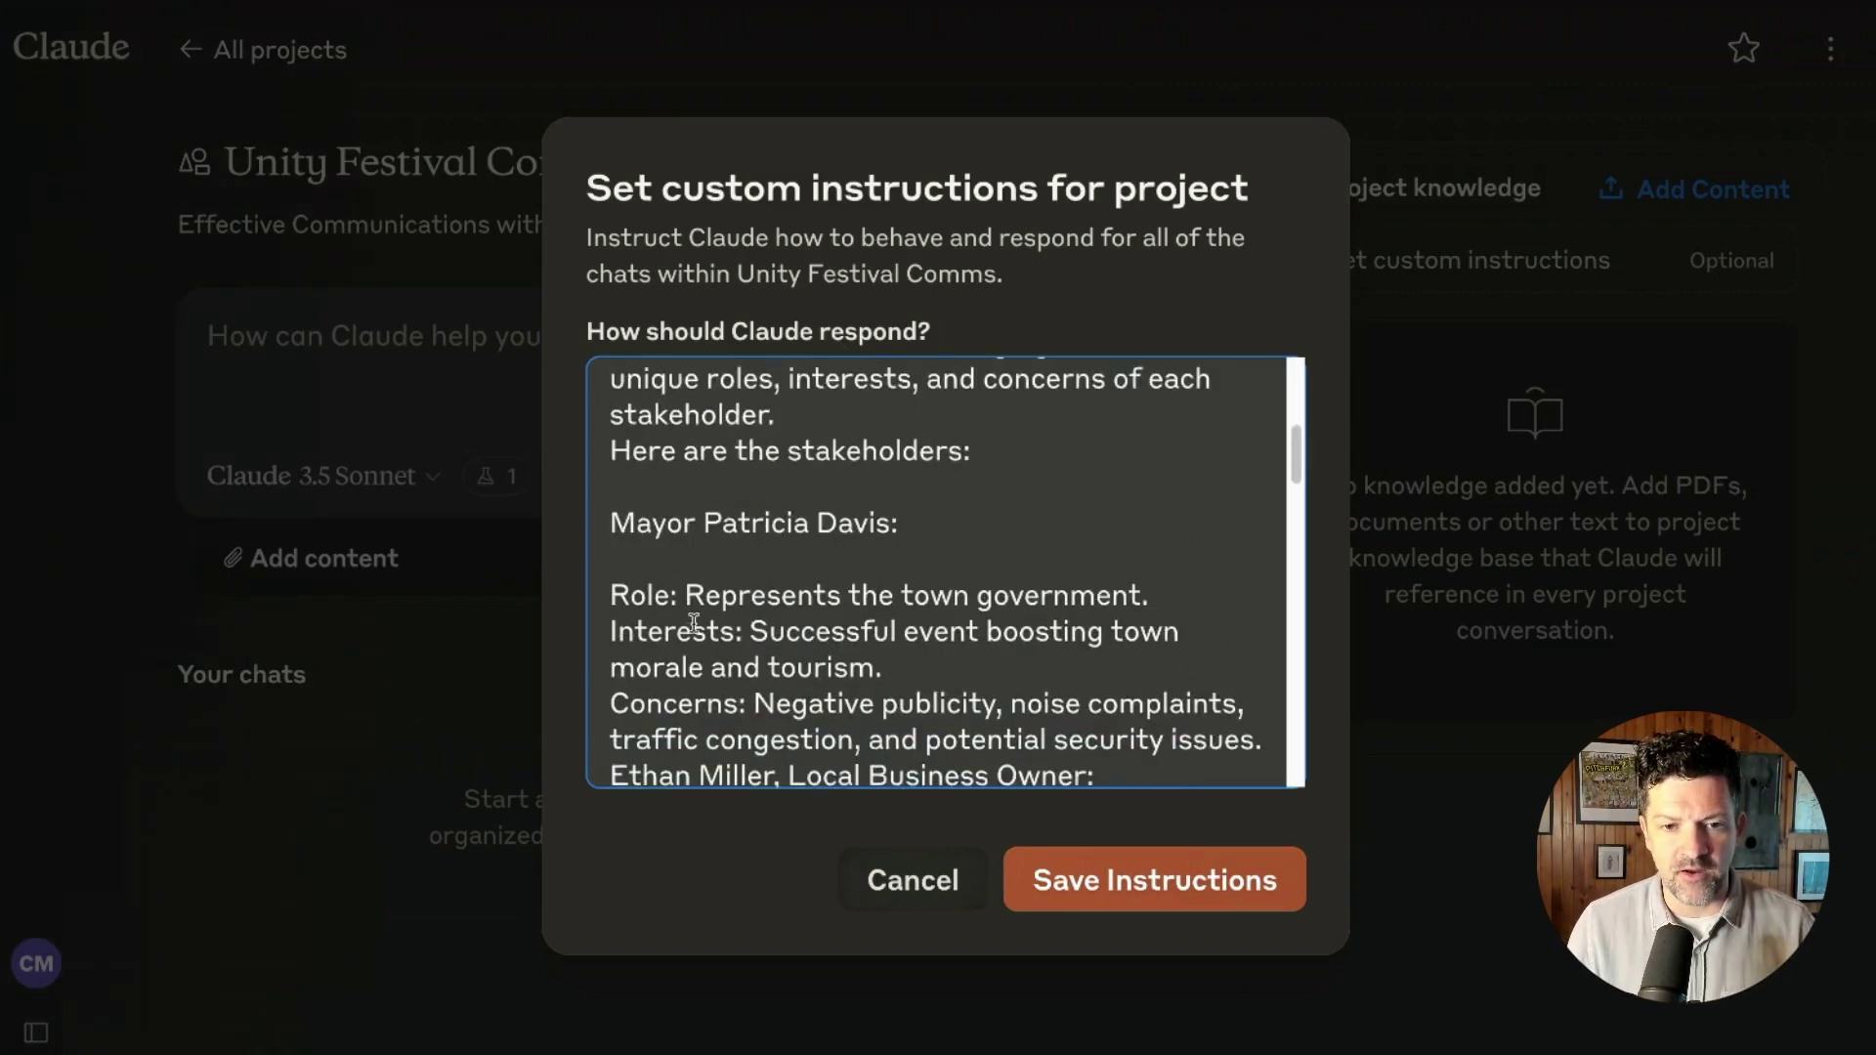
scroll(694, 622, "down", 2)
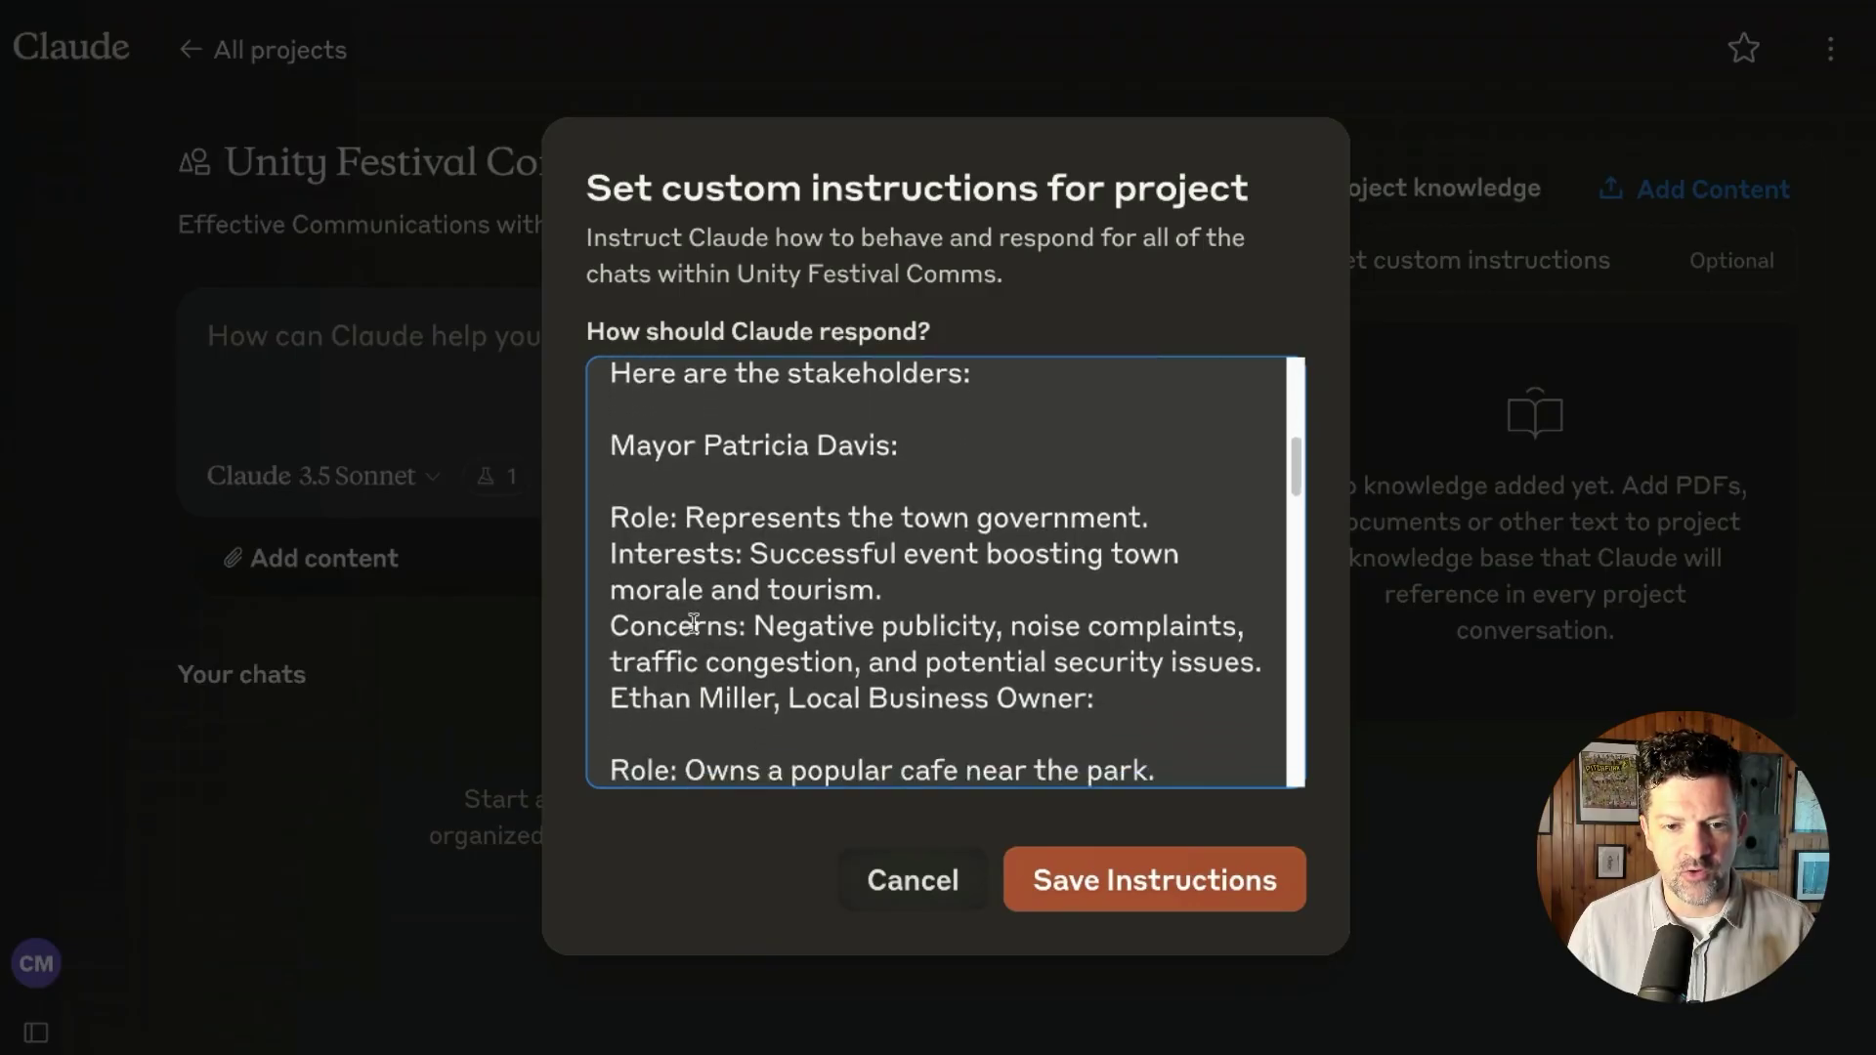
- Separate the pasted stakeholder entries with line breaks, down to the sponsor representative, and save the custom instructions
scroll(694, 623, "down", 6)
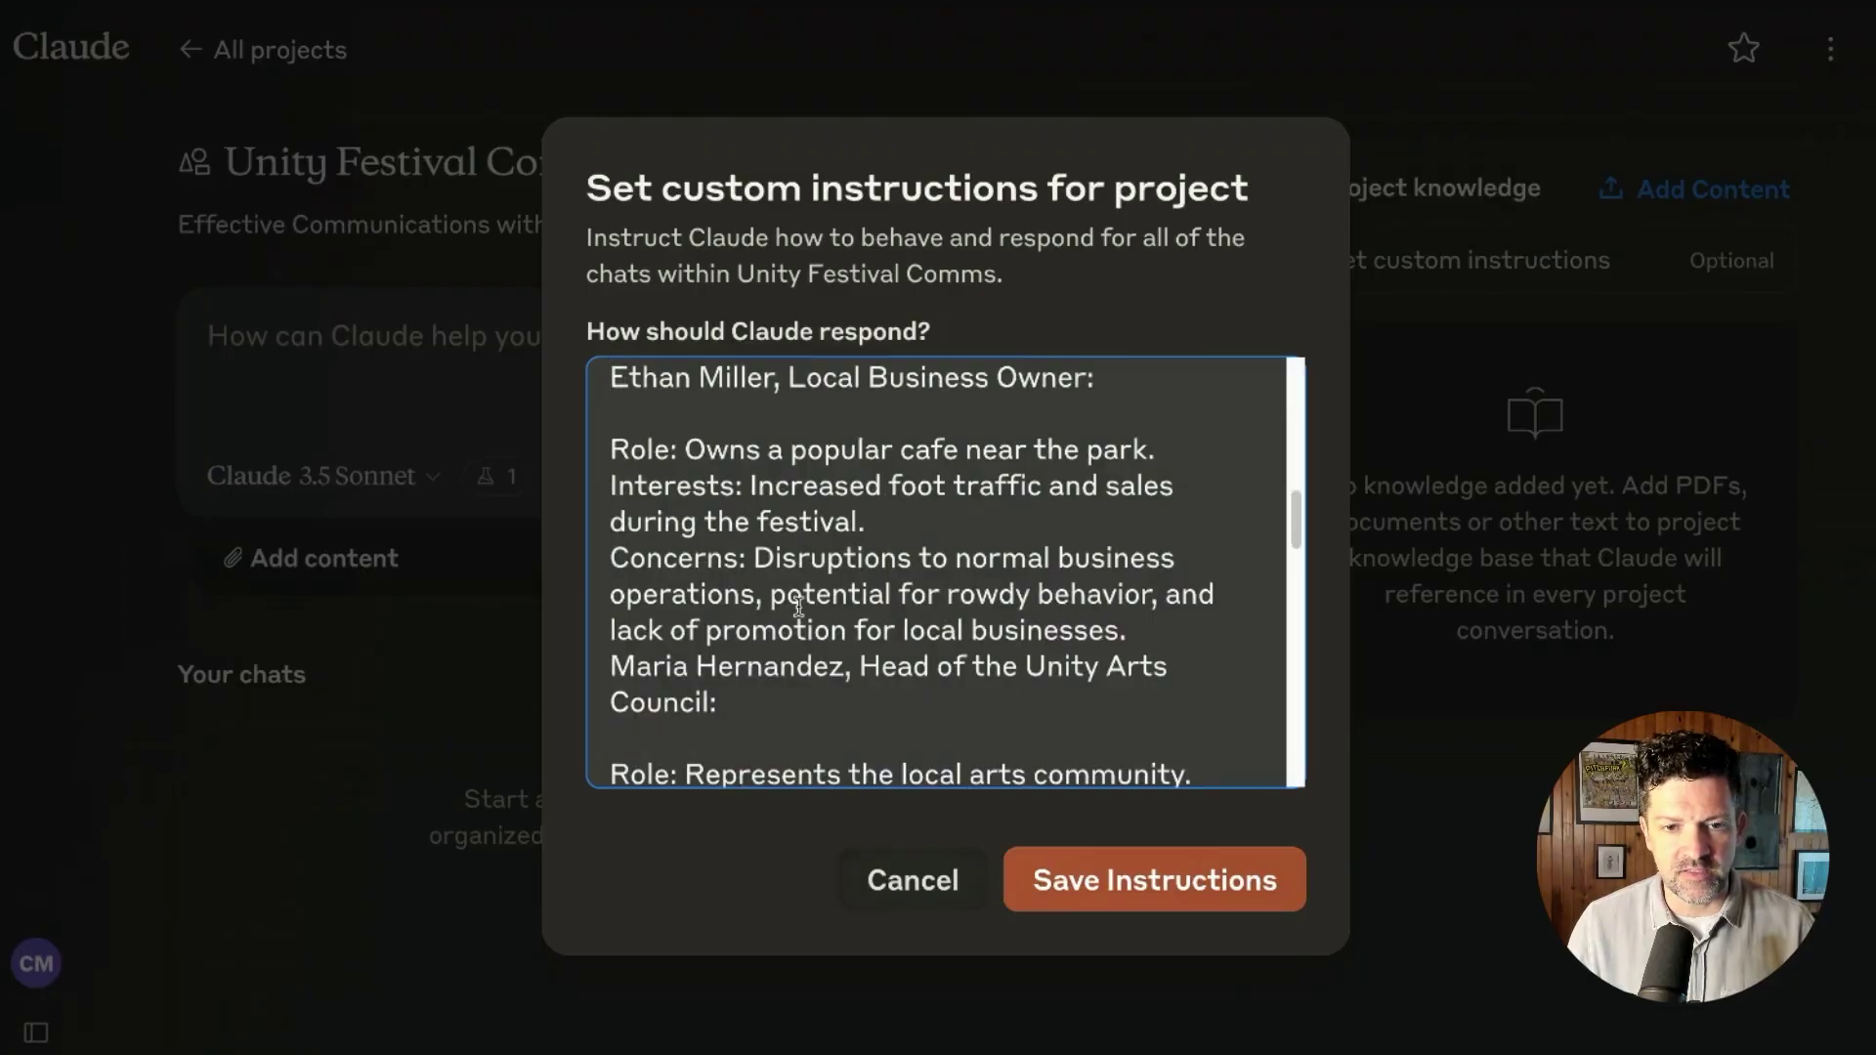
scroll(796, 608, "down", 2)
scroll(713, 616, "down", 4)
key("Return")
left_click_drag(609, 431, 852, 506)
scroll(732, 512, "down", 2)
left_click(613, 699)
scroll(621, 702, "down", 7)
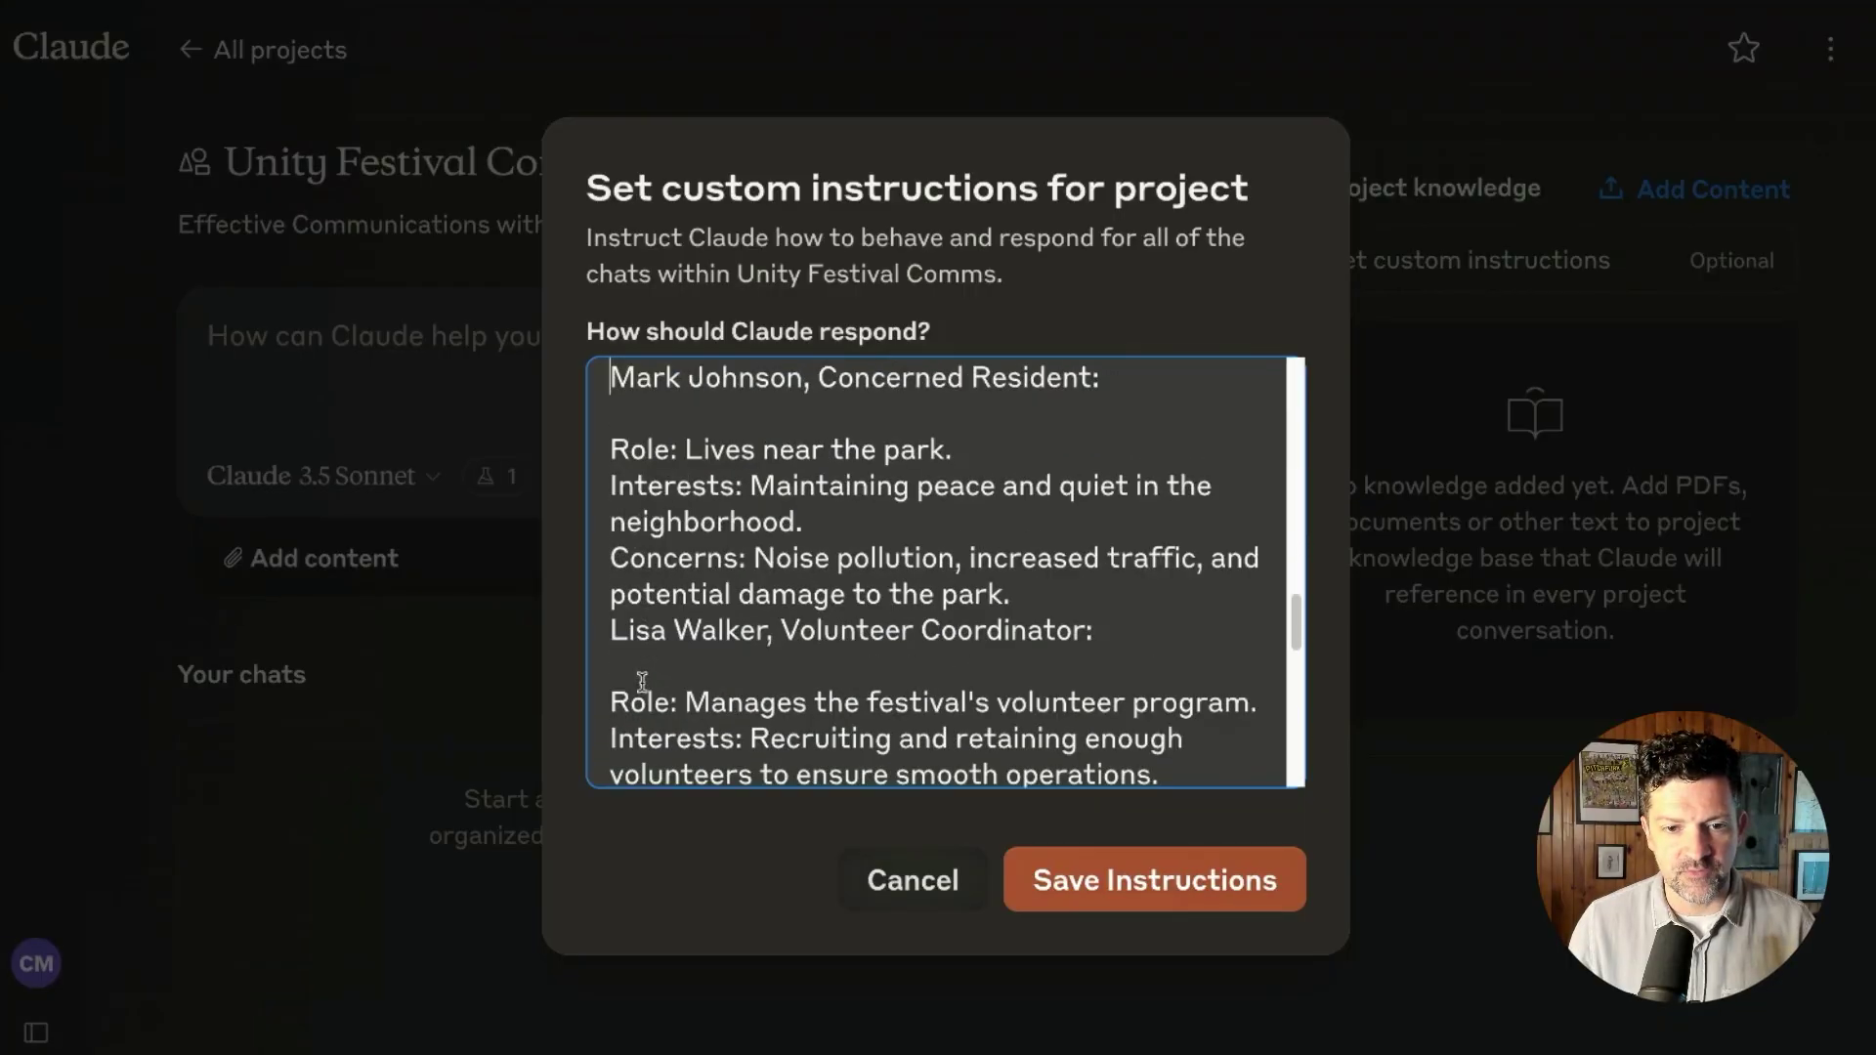
left_click(612, 633)
scroll(613, 636, "down", 4)
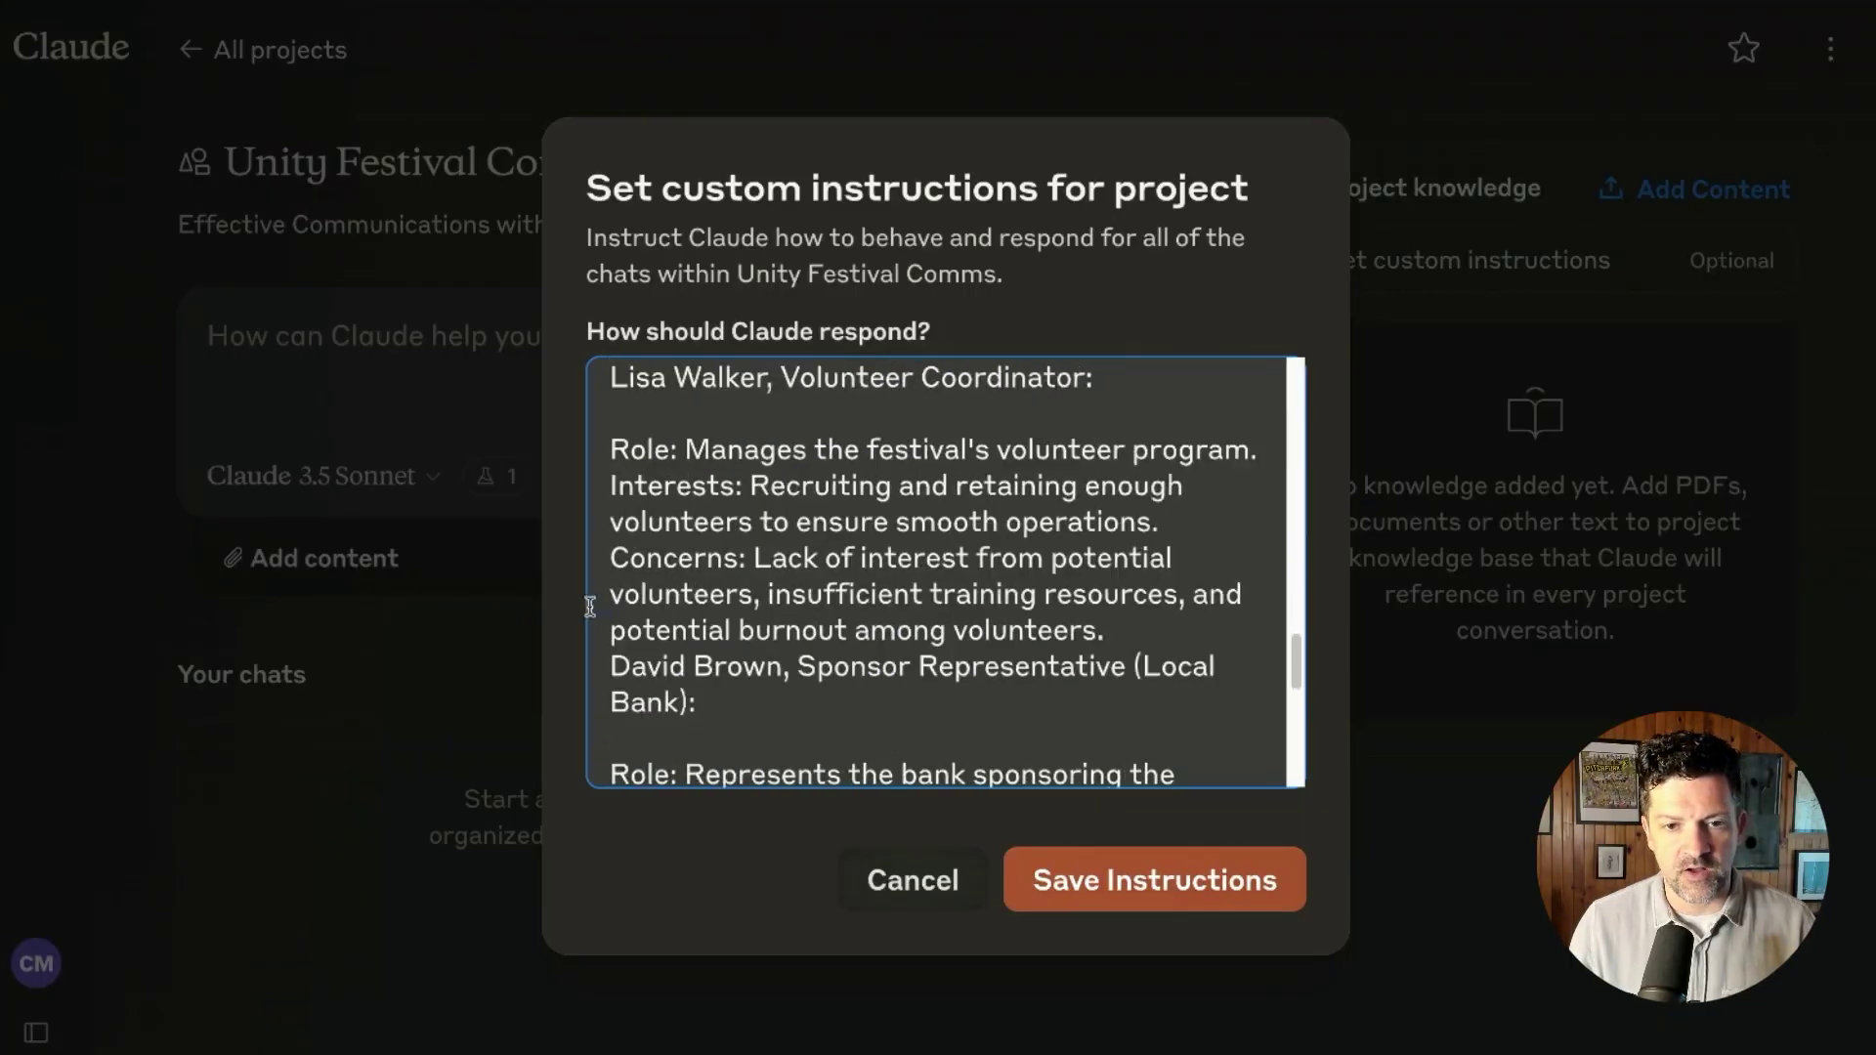
left_click(614, 668)
scroll(615, 668, "down", 3)
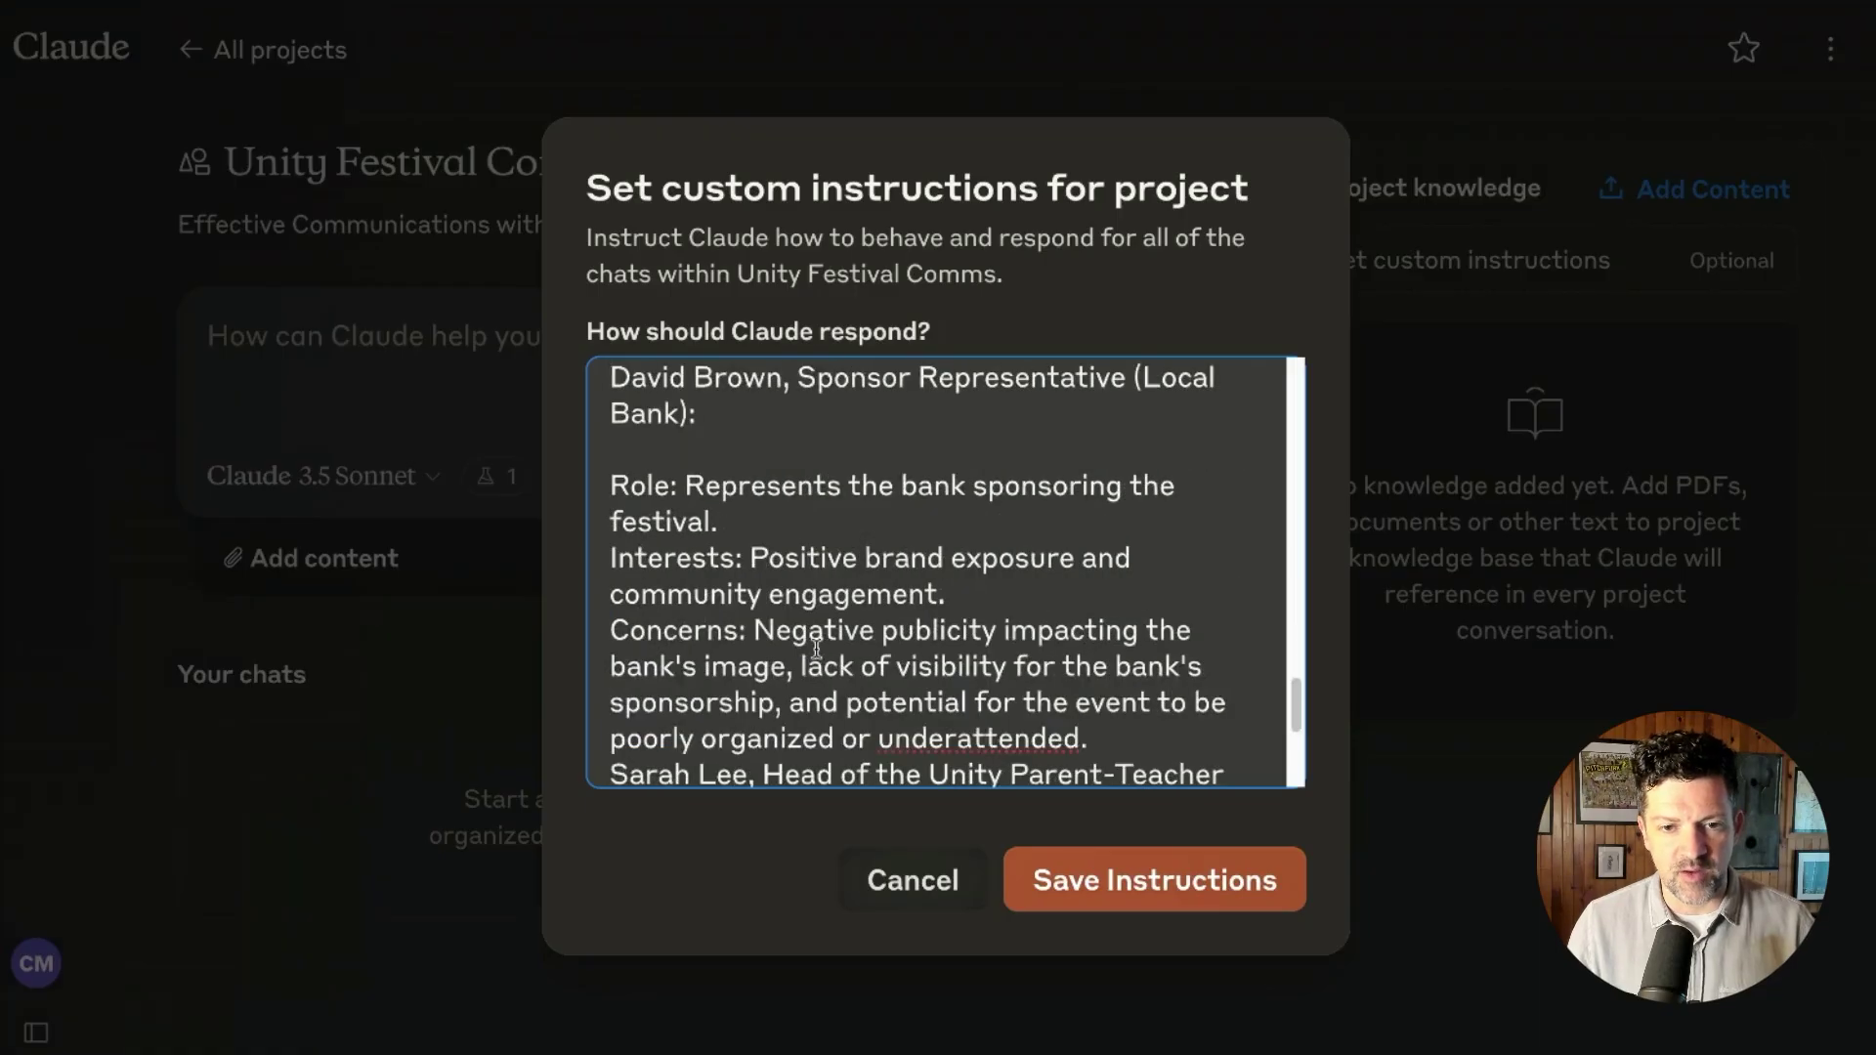
scroll(816, 648, "down", 1)
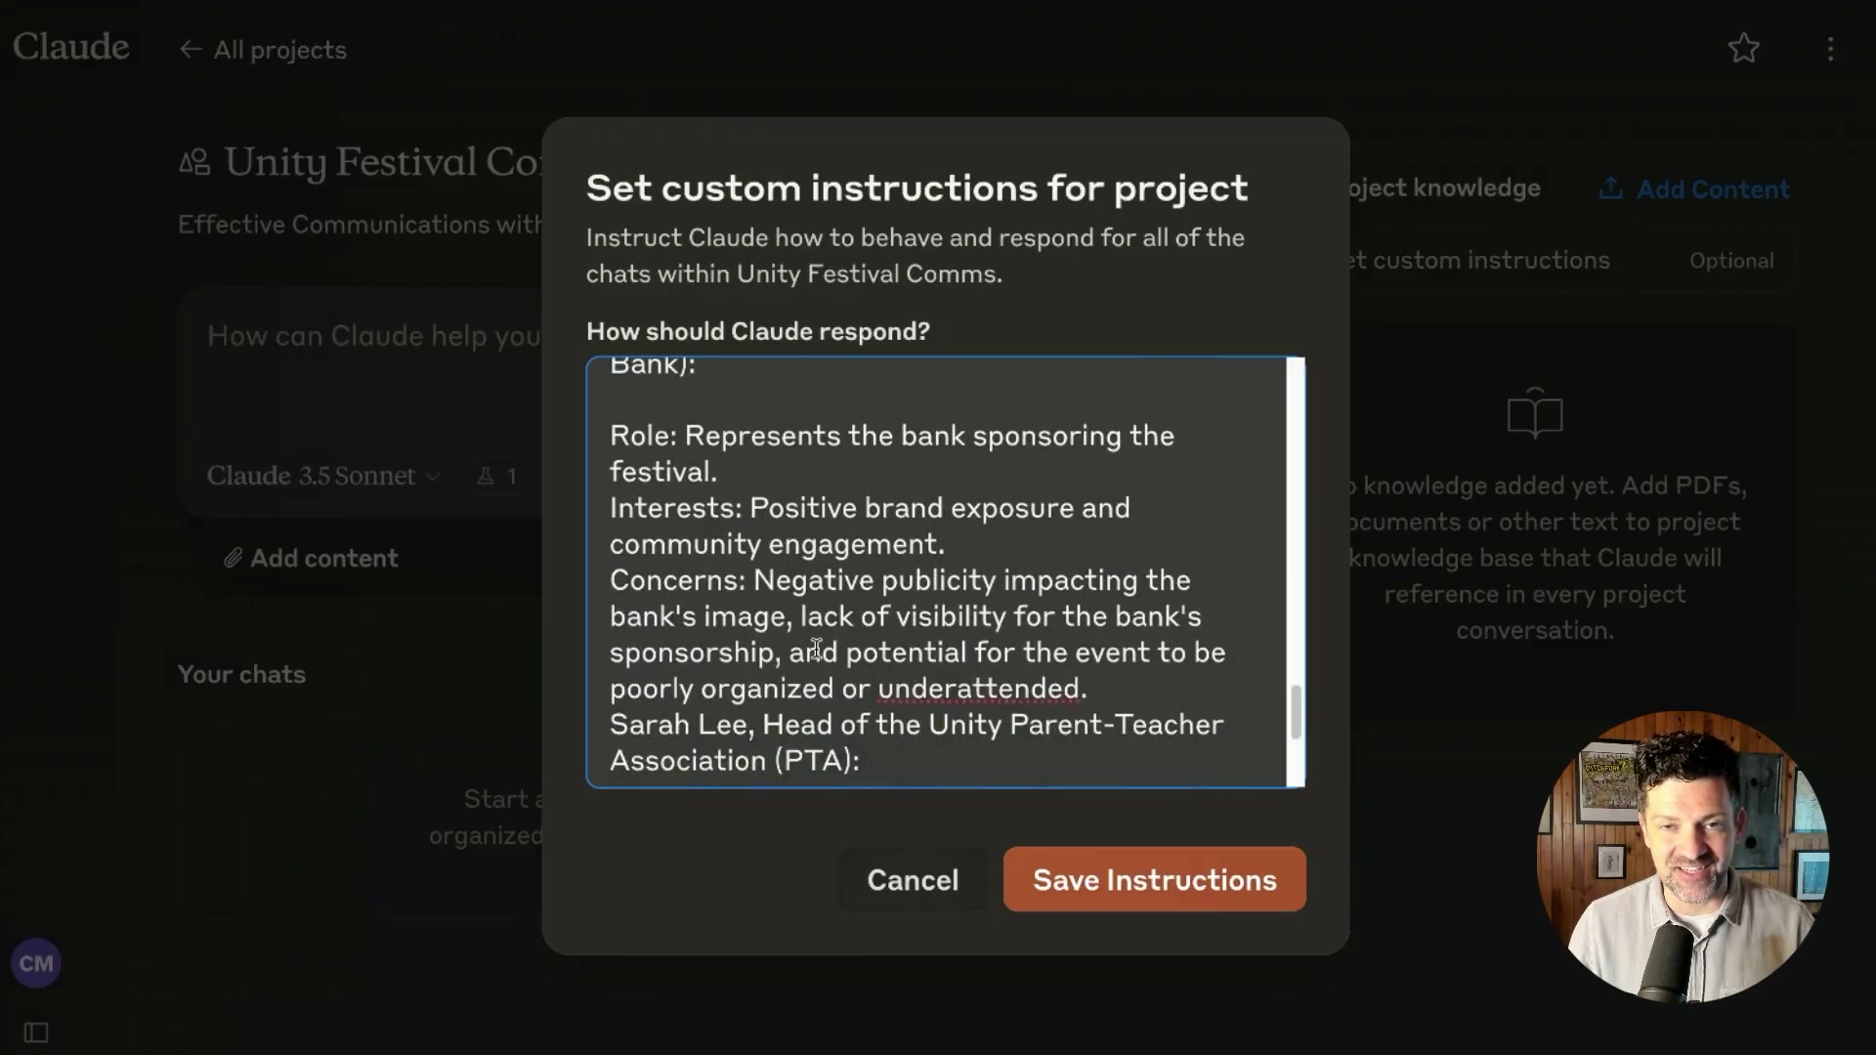
left_click(1145, 904)
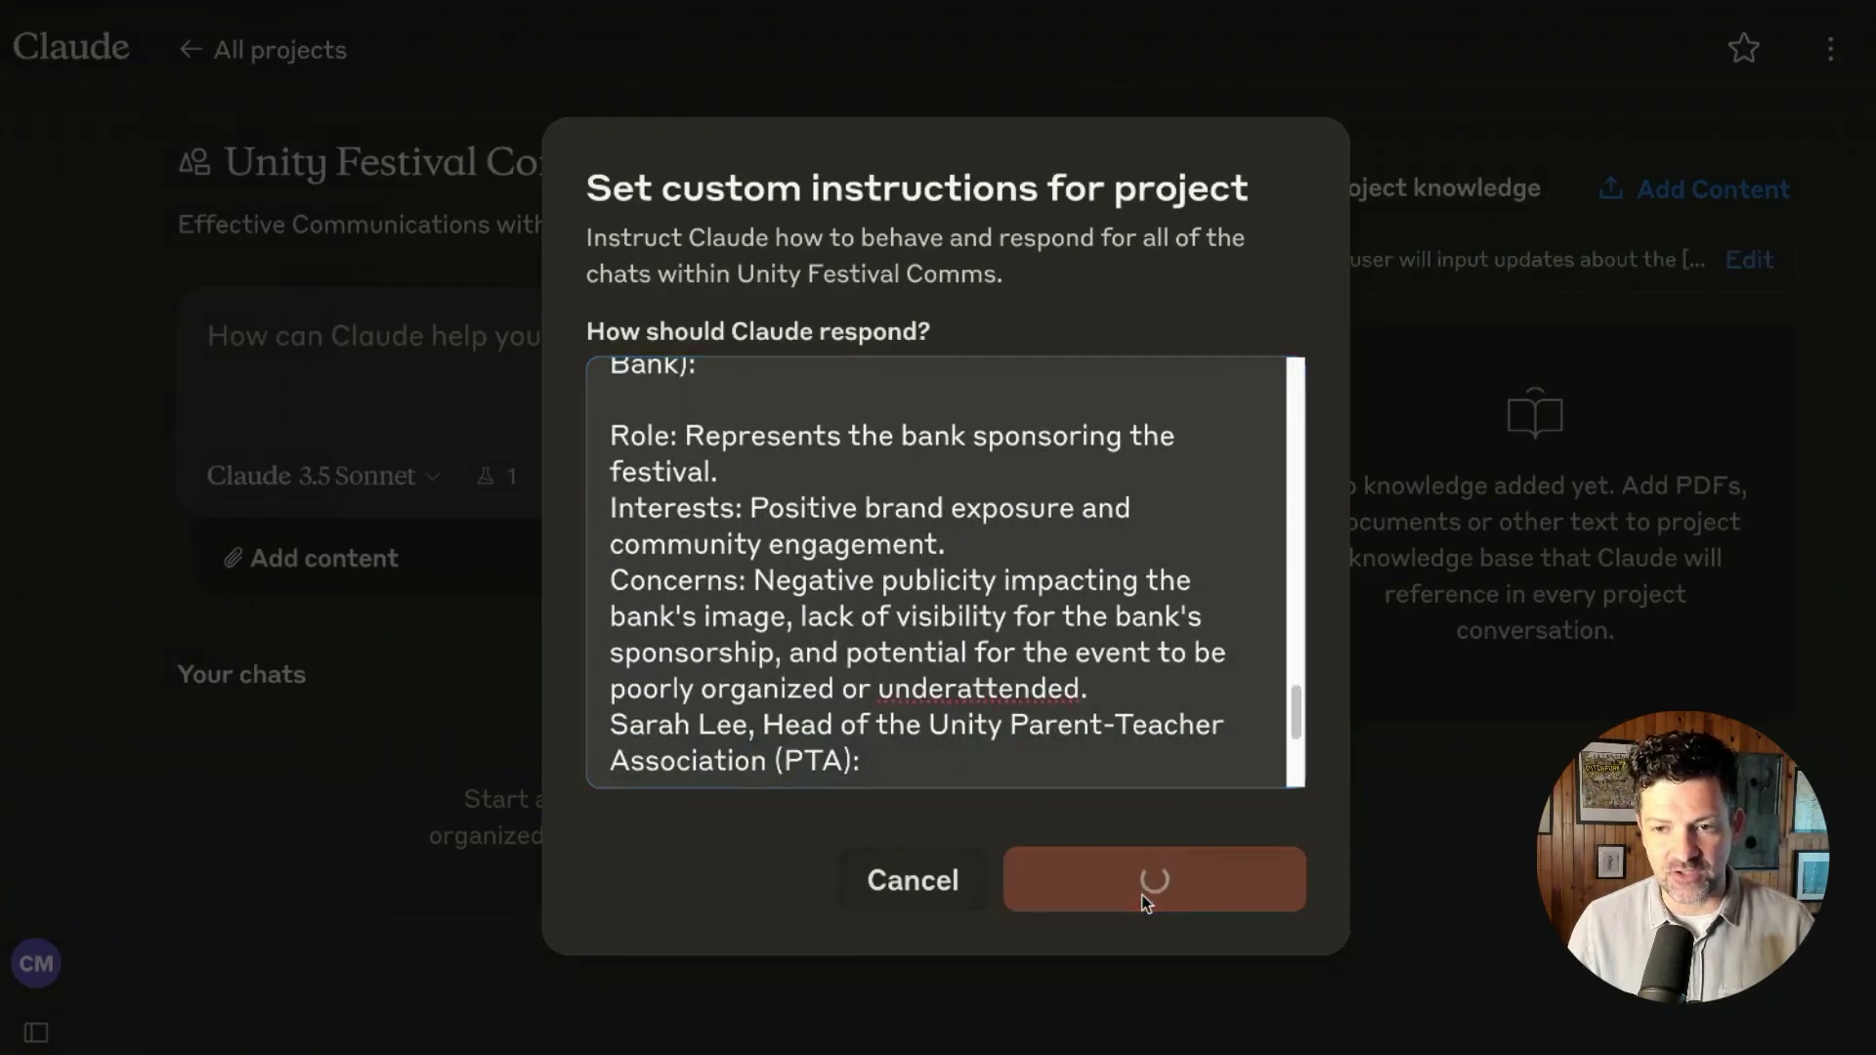
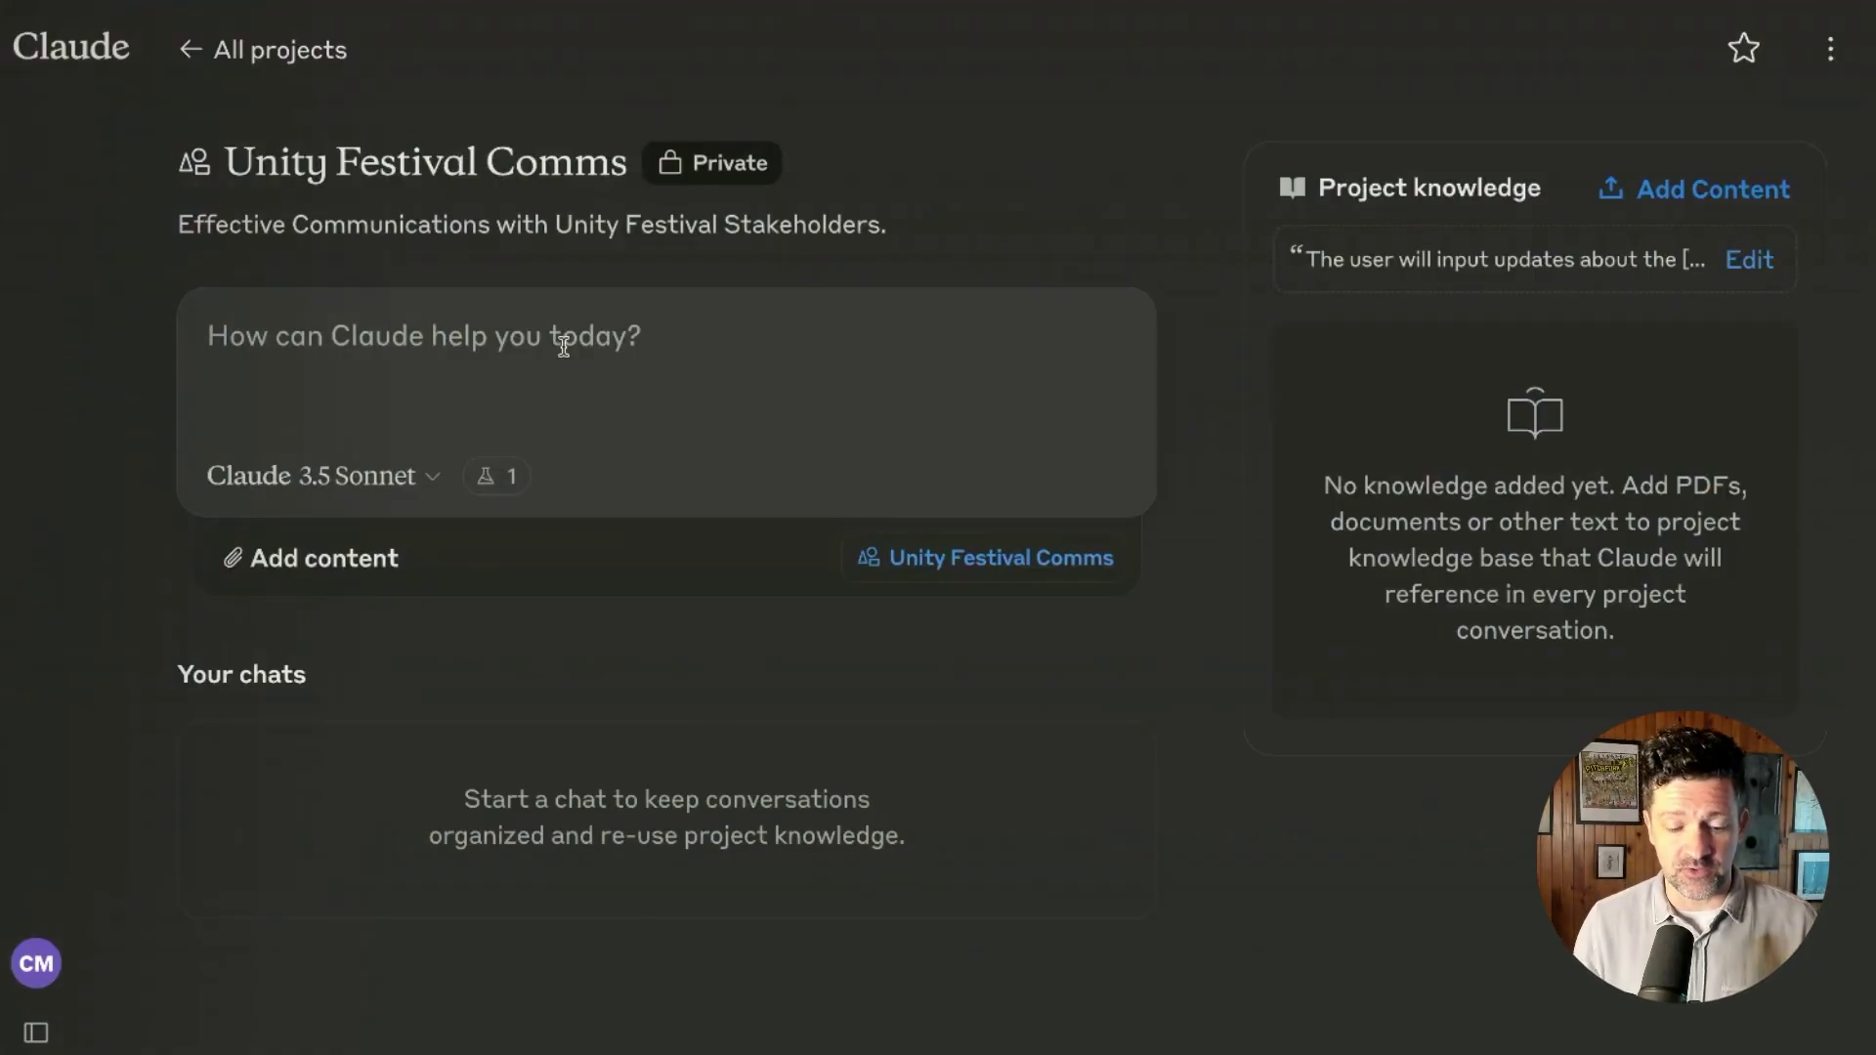
- Send "Please help me craft an initial email about the following event to the stakeholders in your instructions. Here is the project plan" with the refined WBS pasted
type("Please help me craft an initial email about the following event to the stakeholders in your instructions.  Here is the project plan \"")
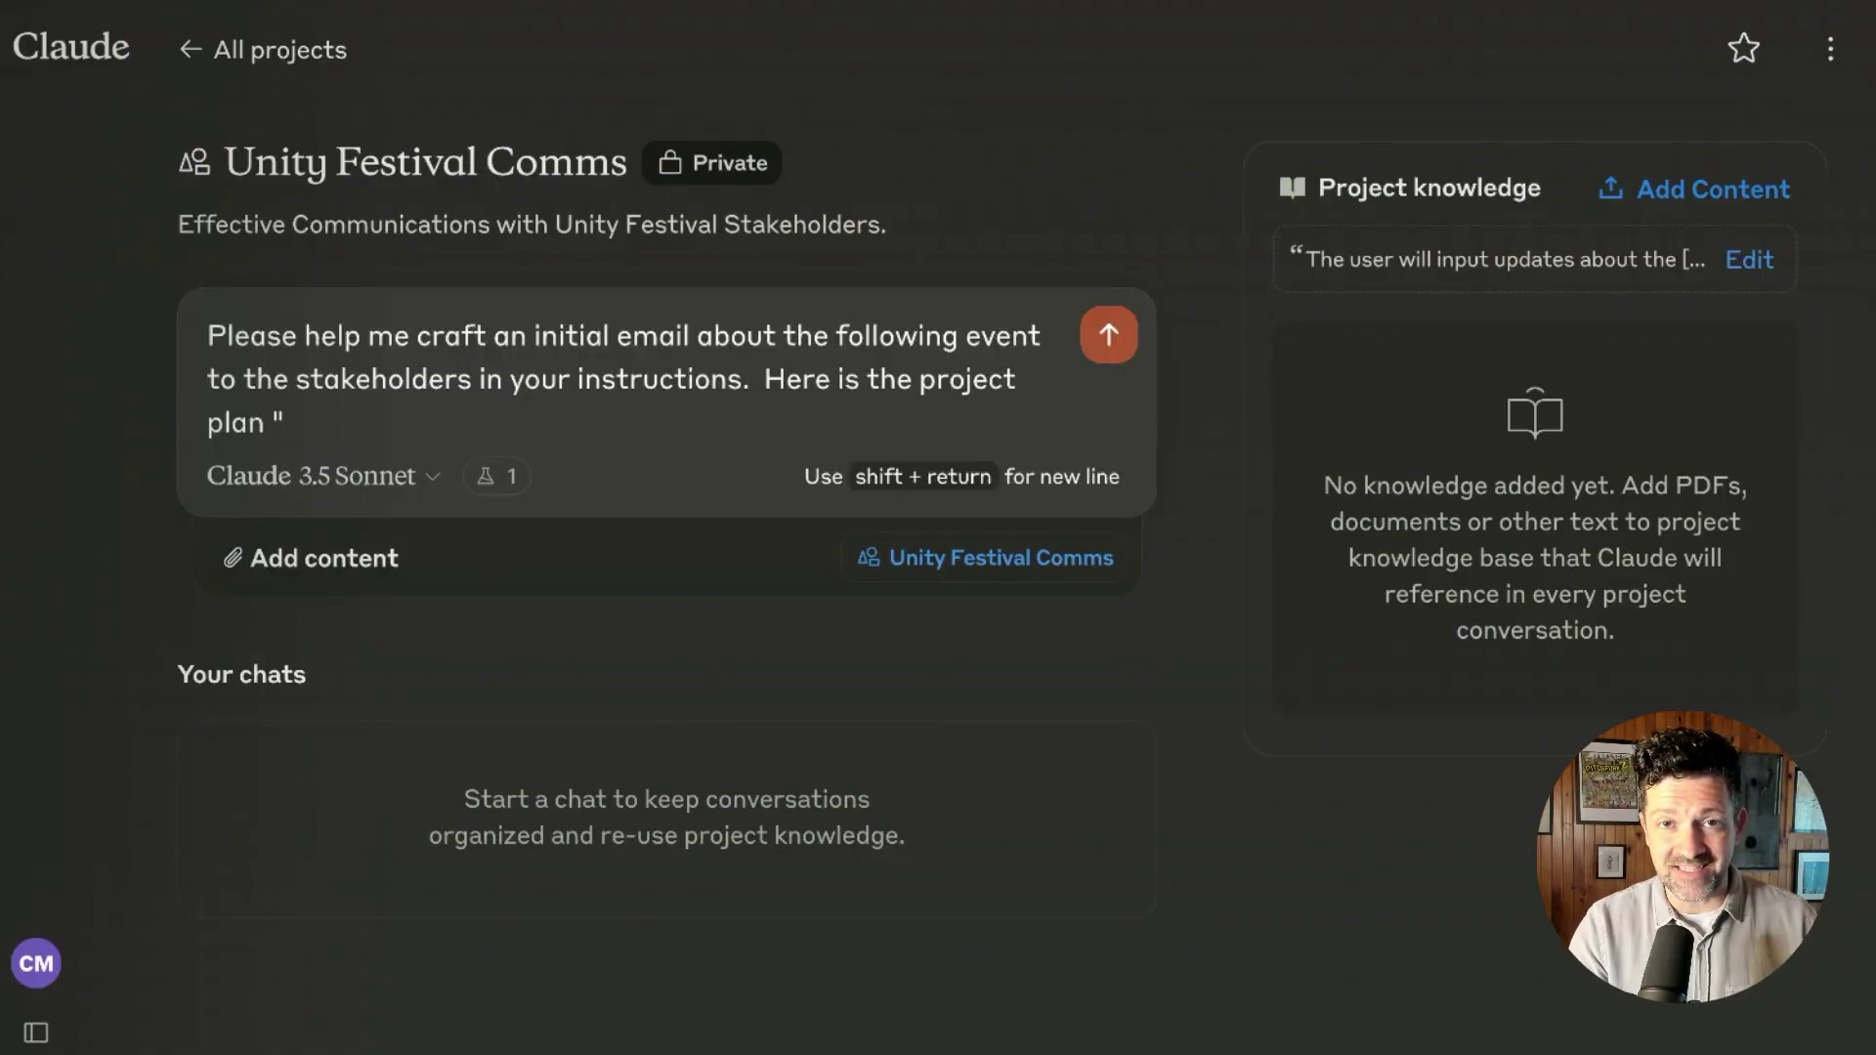
key("ctrl+v")
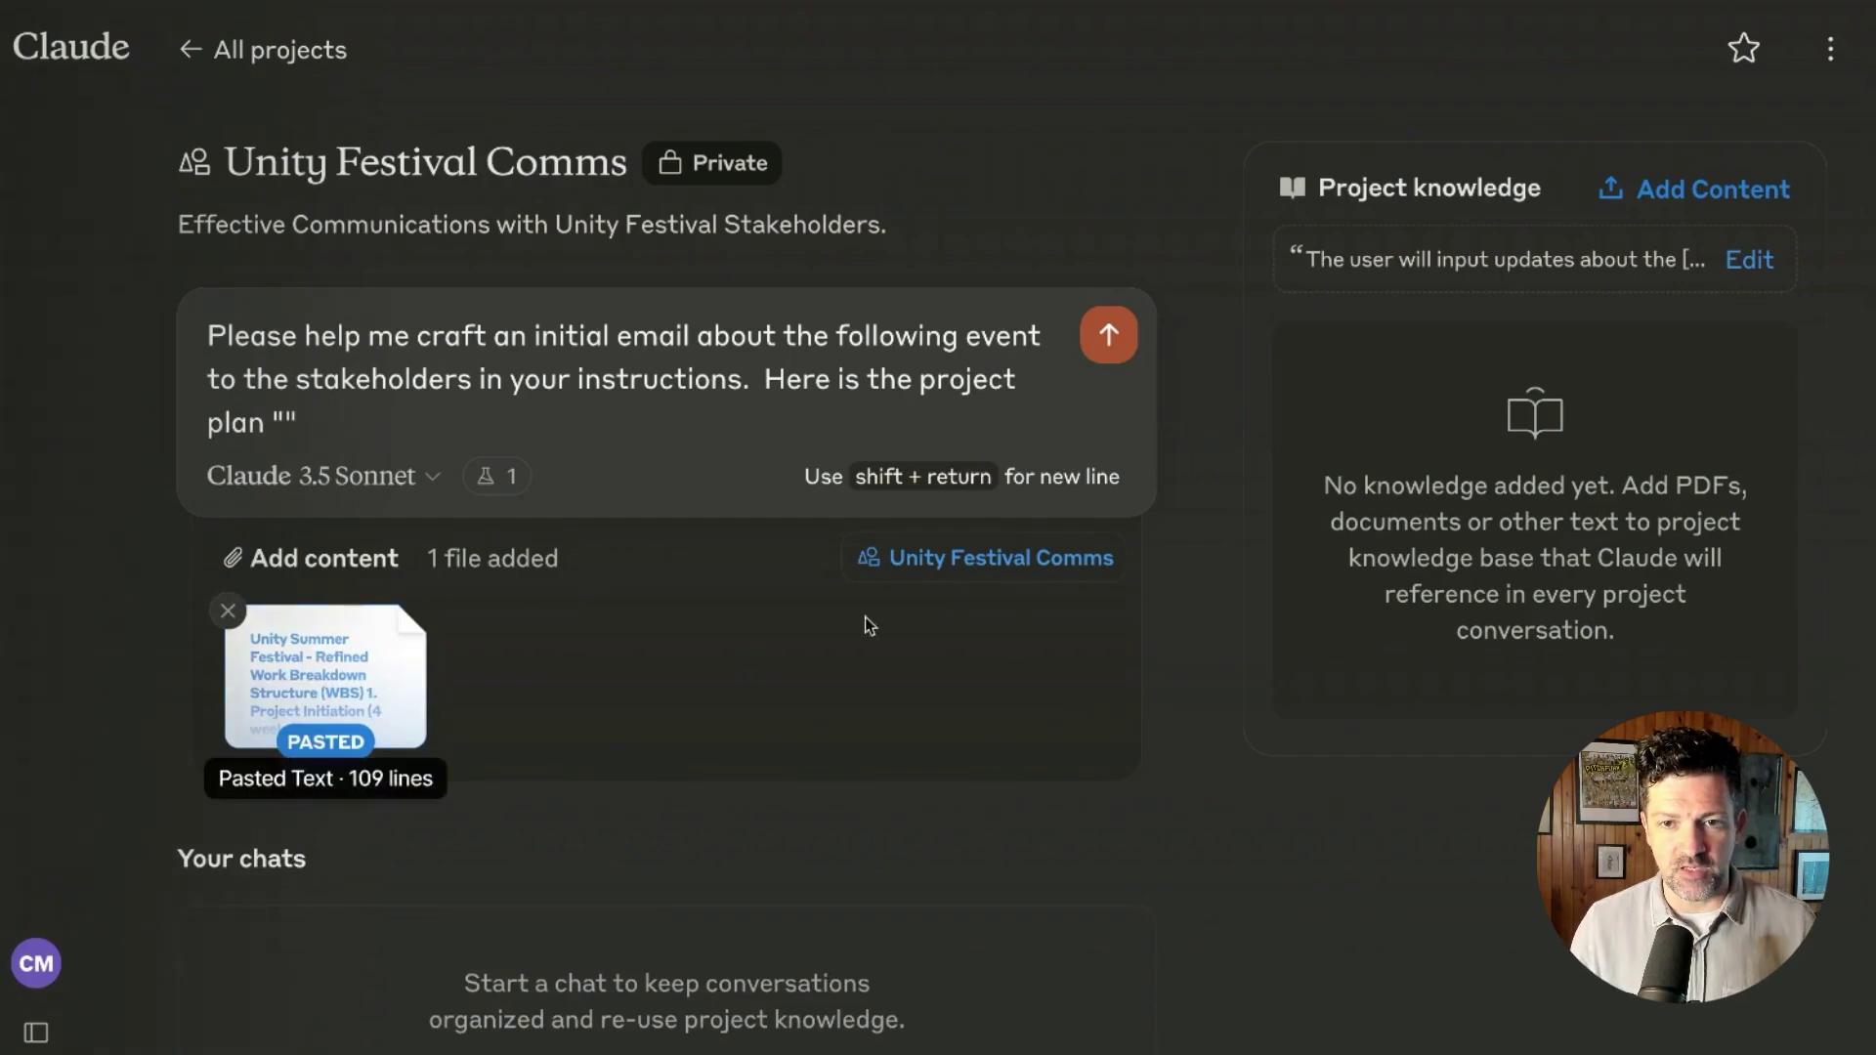
left_click(1110, 335)
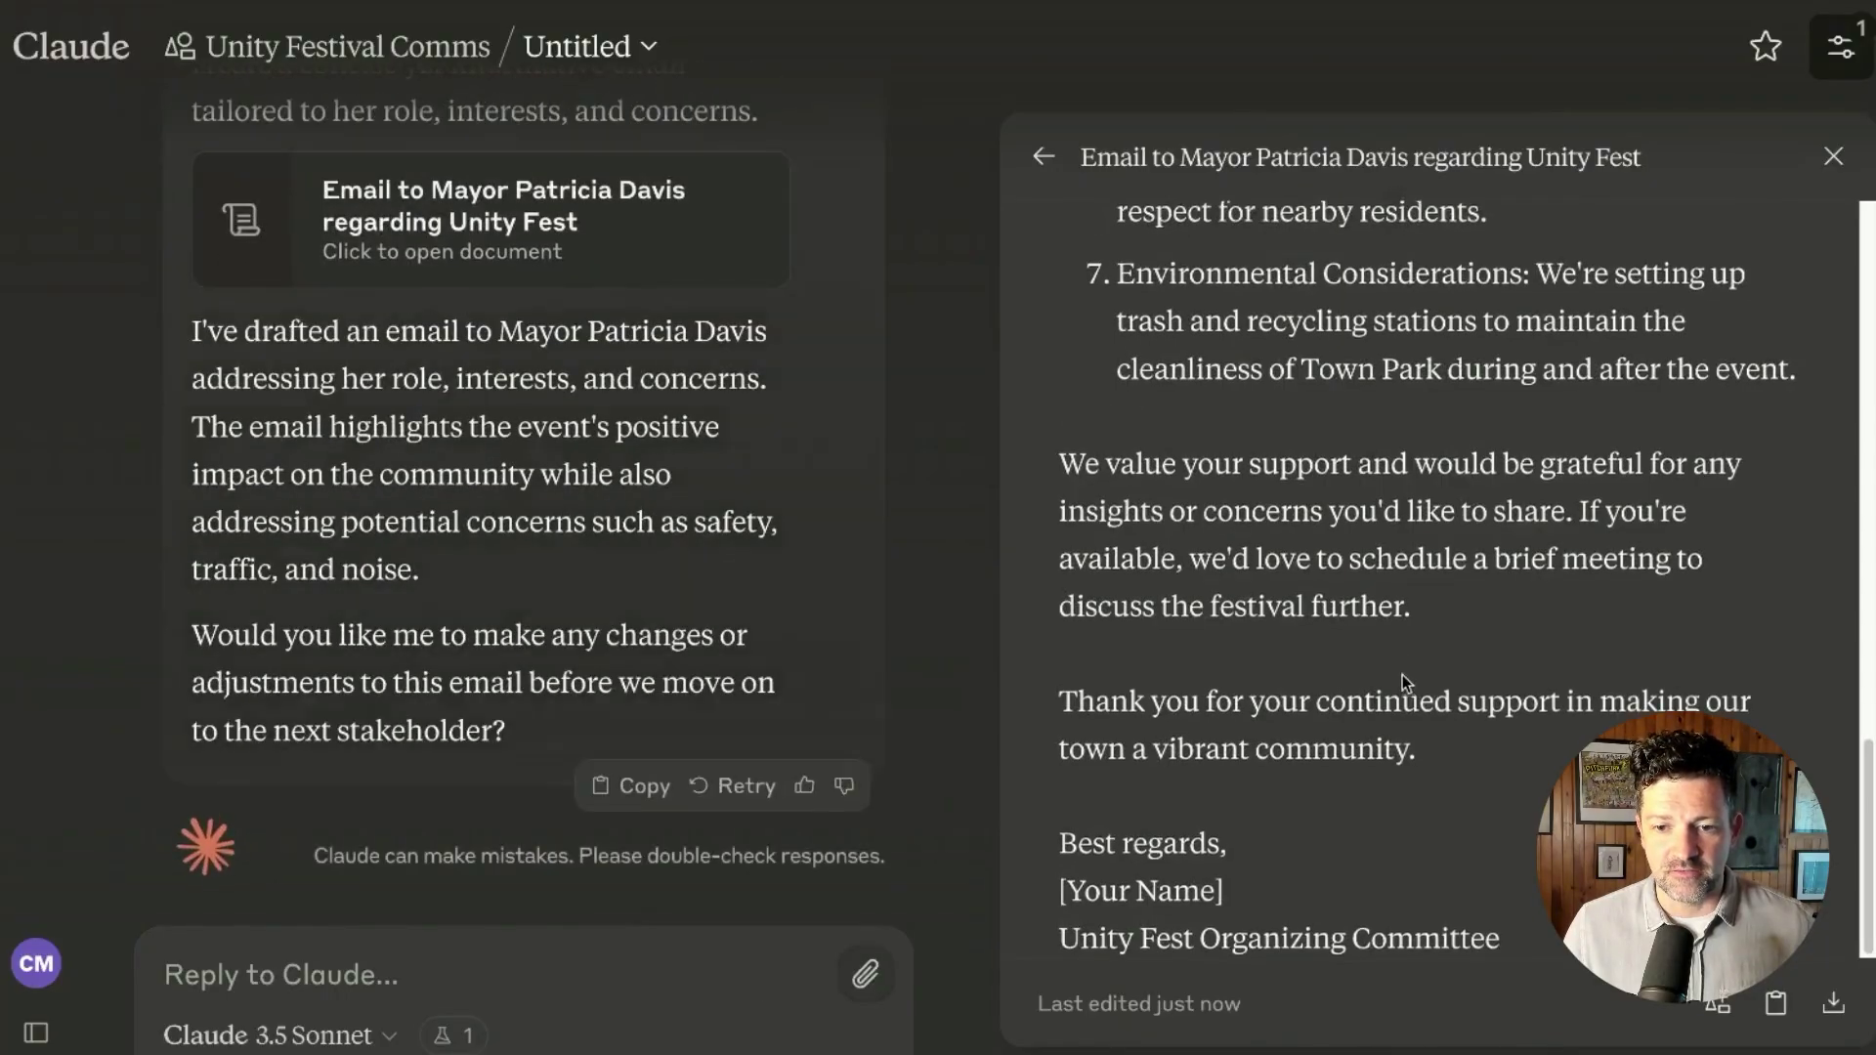
- Review the email drafted for the mayor and Claude's closing question, and reply "Let's move on"
scroll(1403, 684, "up", 10)
scroll(1299, 655, "down", 4)
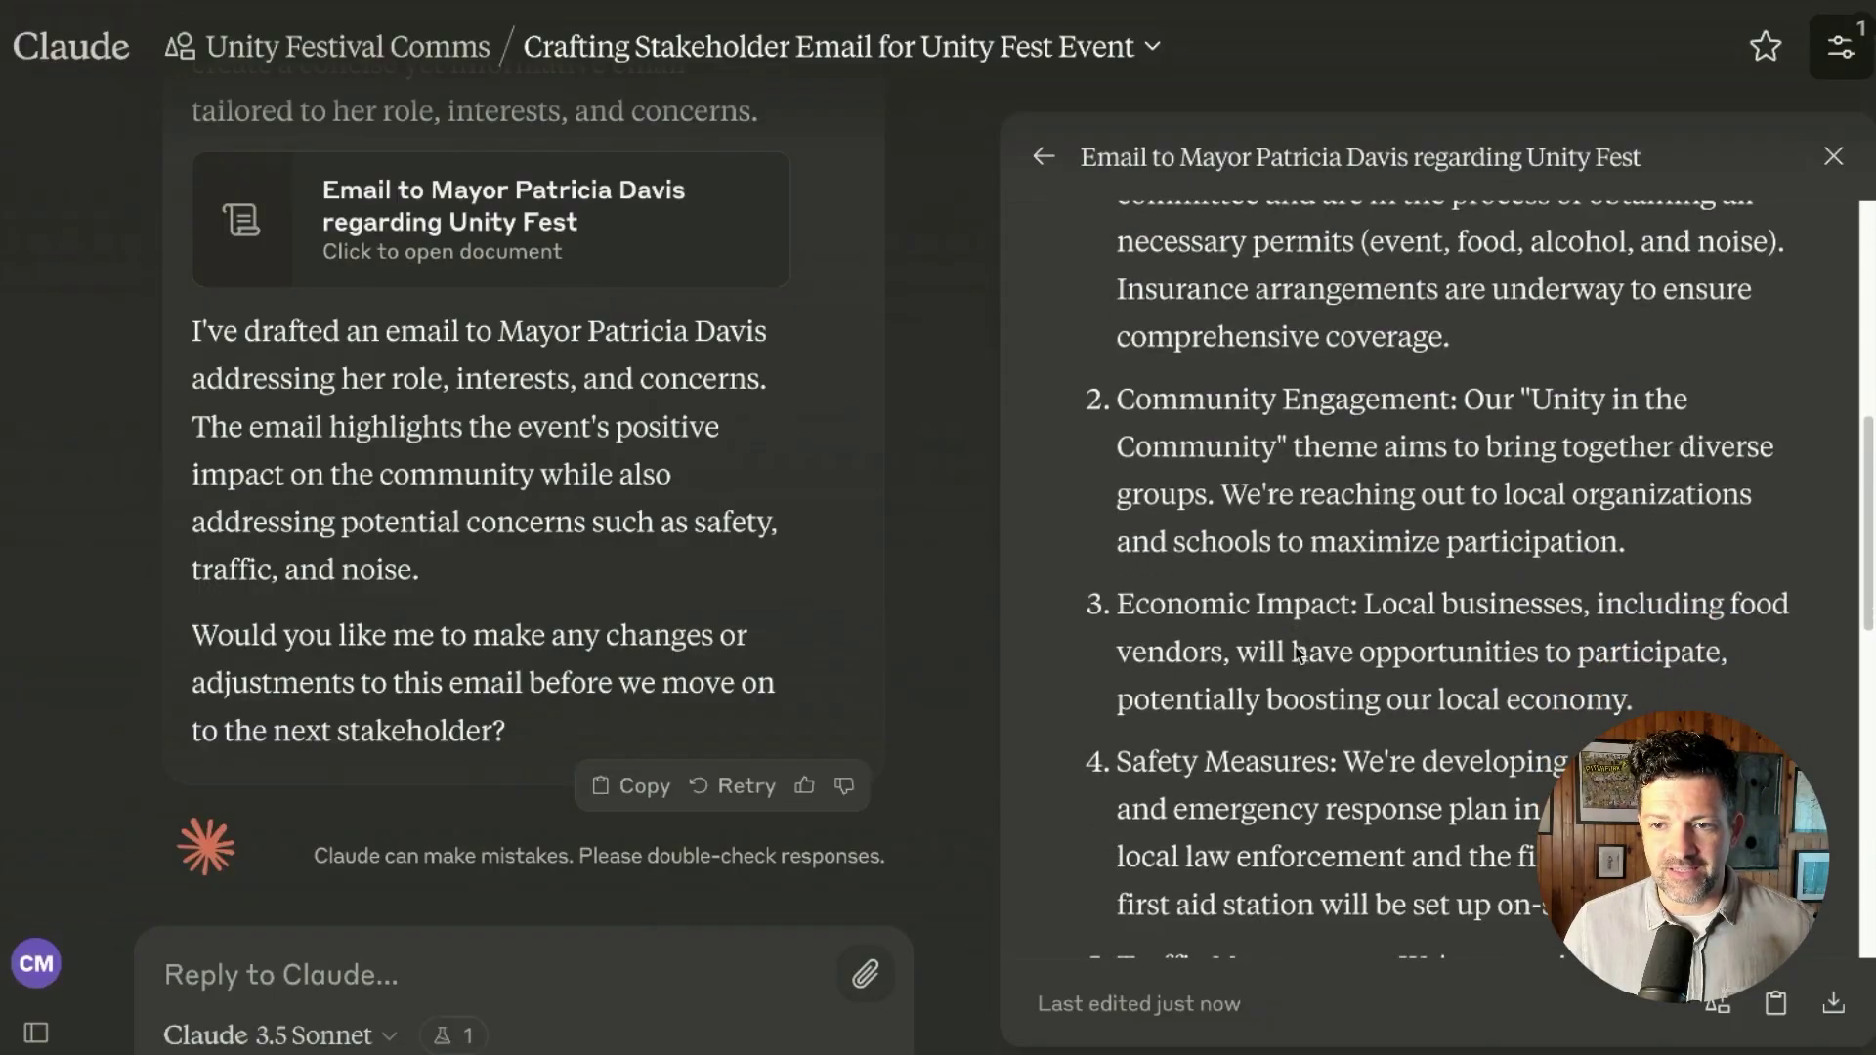
scroll(1299, 655, "down", 3)
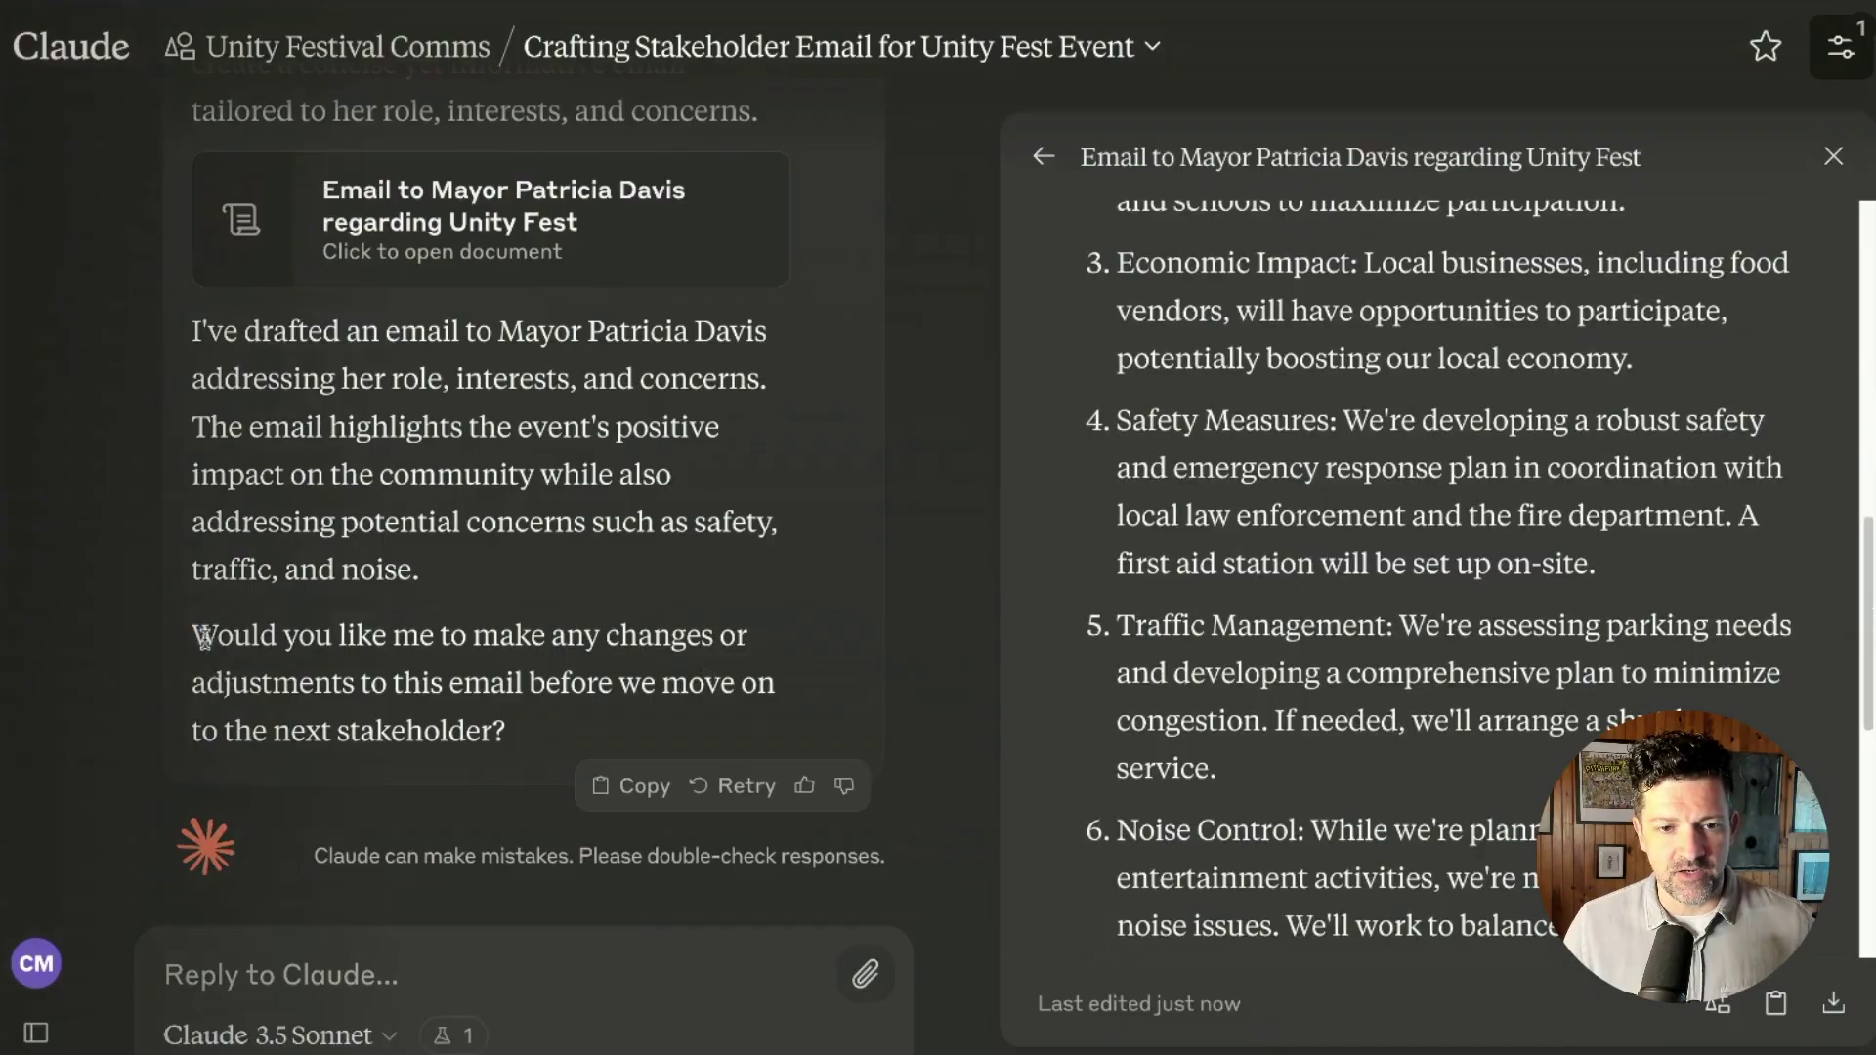
left_click_drag(193, 635, 536, 735)
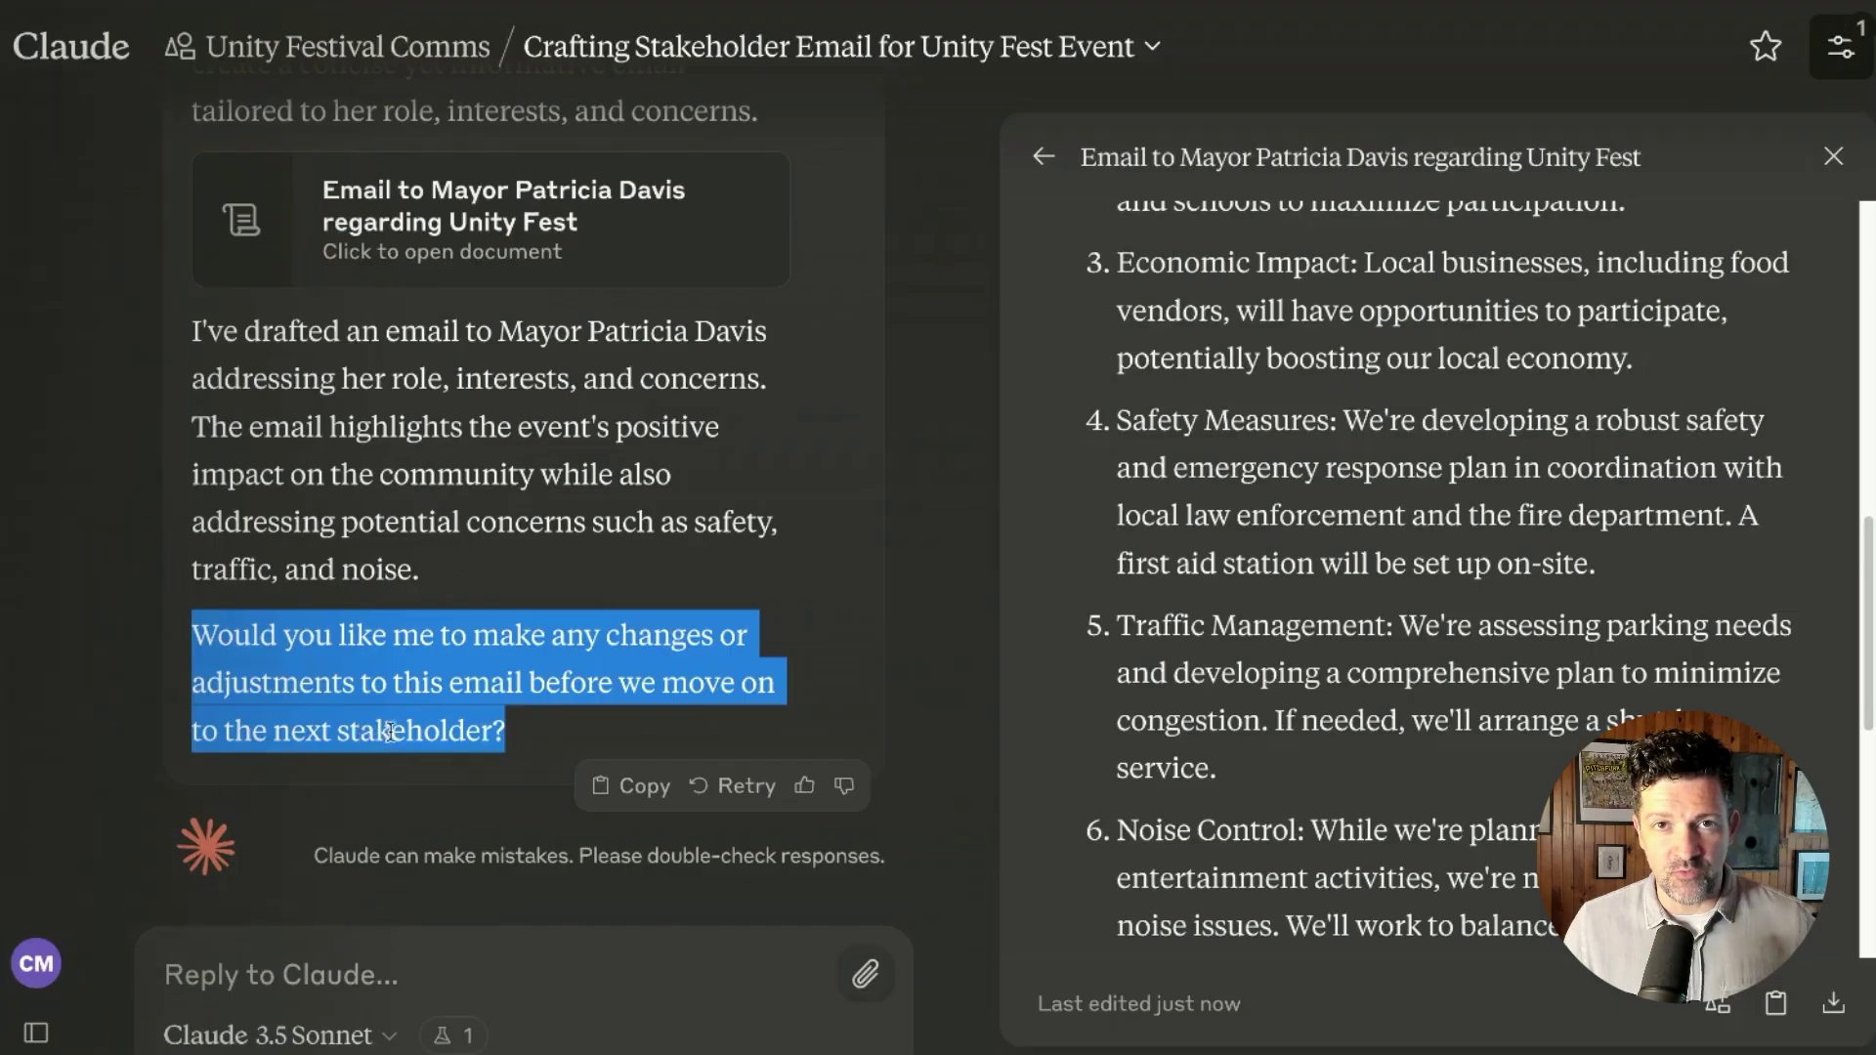
left_click(237, 971)
type("Let's move on")
key("Return")
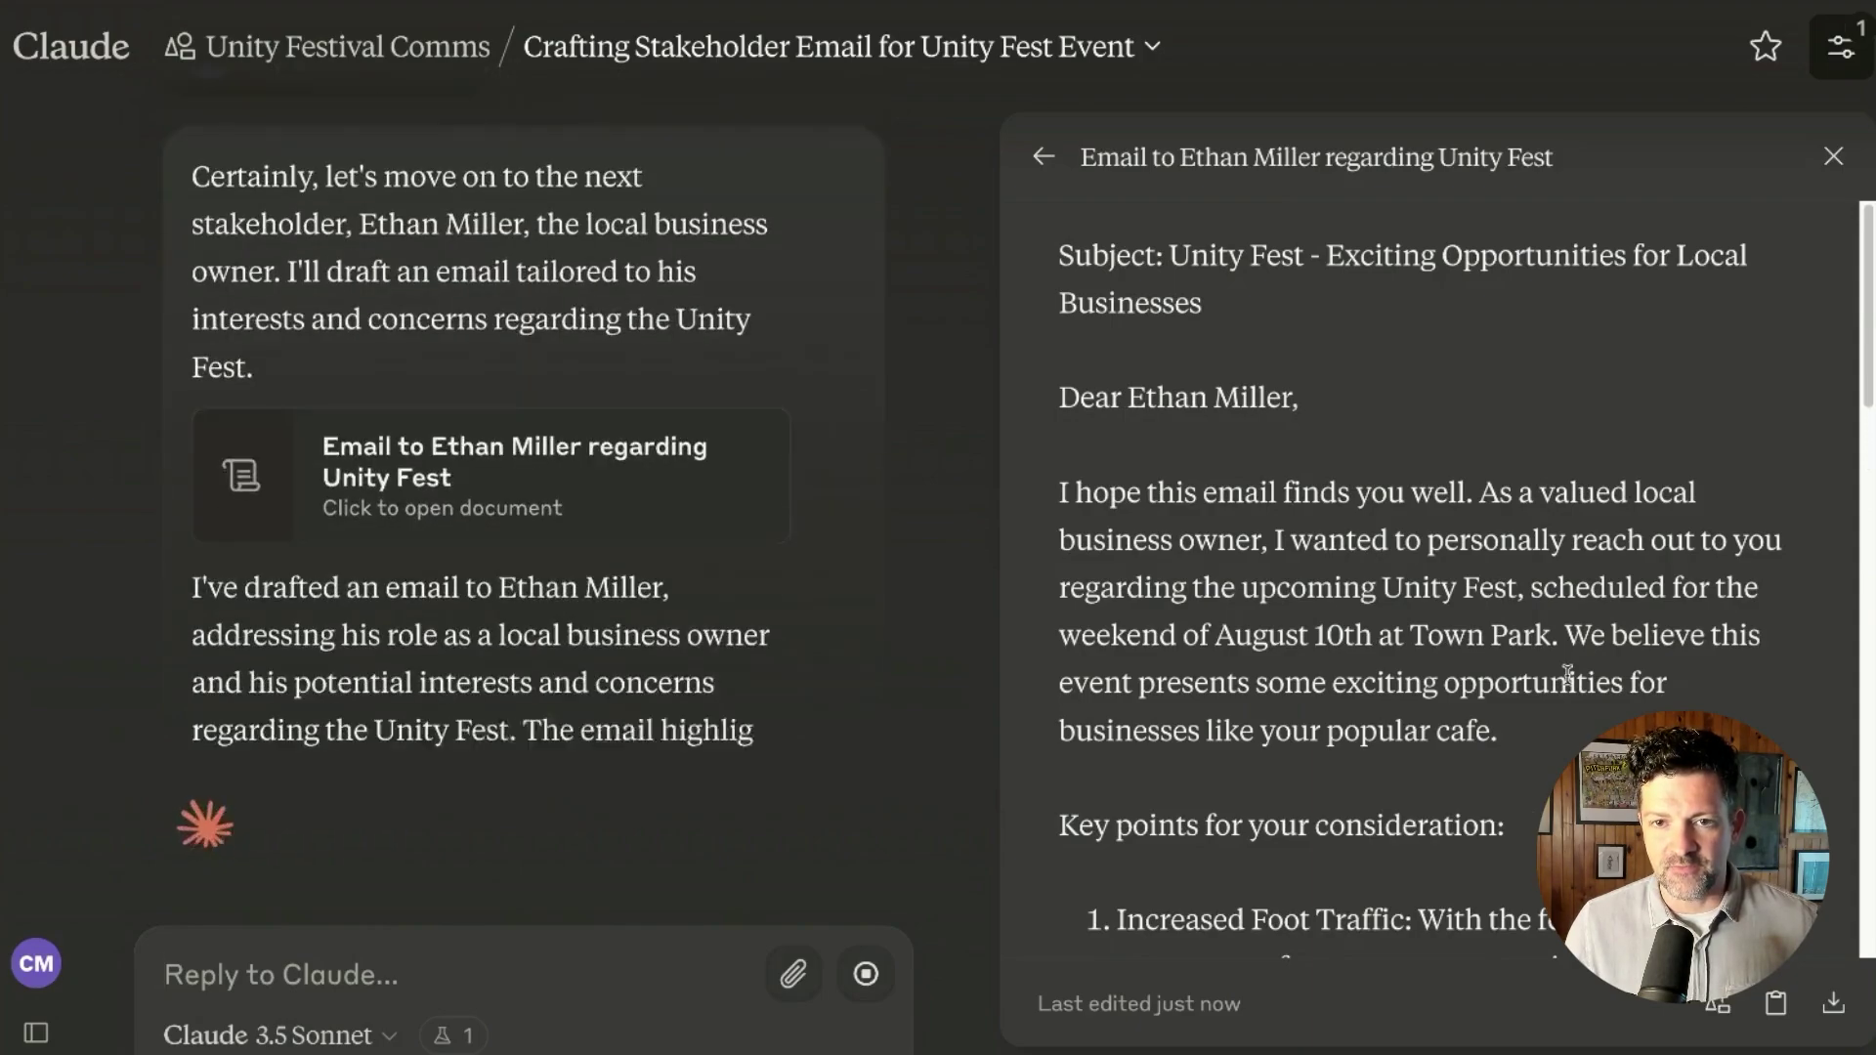
- Read through the email drafted for the local business owner, including its numbered key points
scroll(1567, 674, "down", 3)
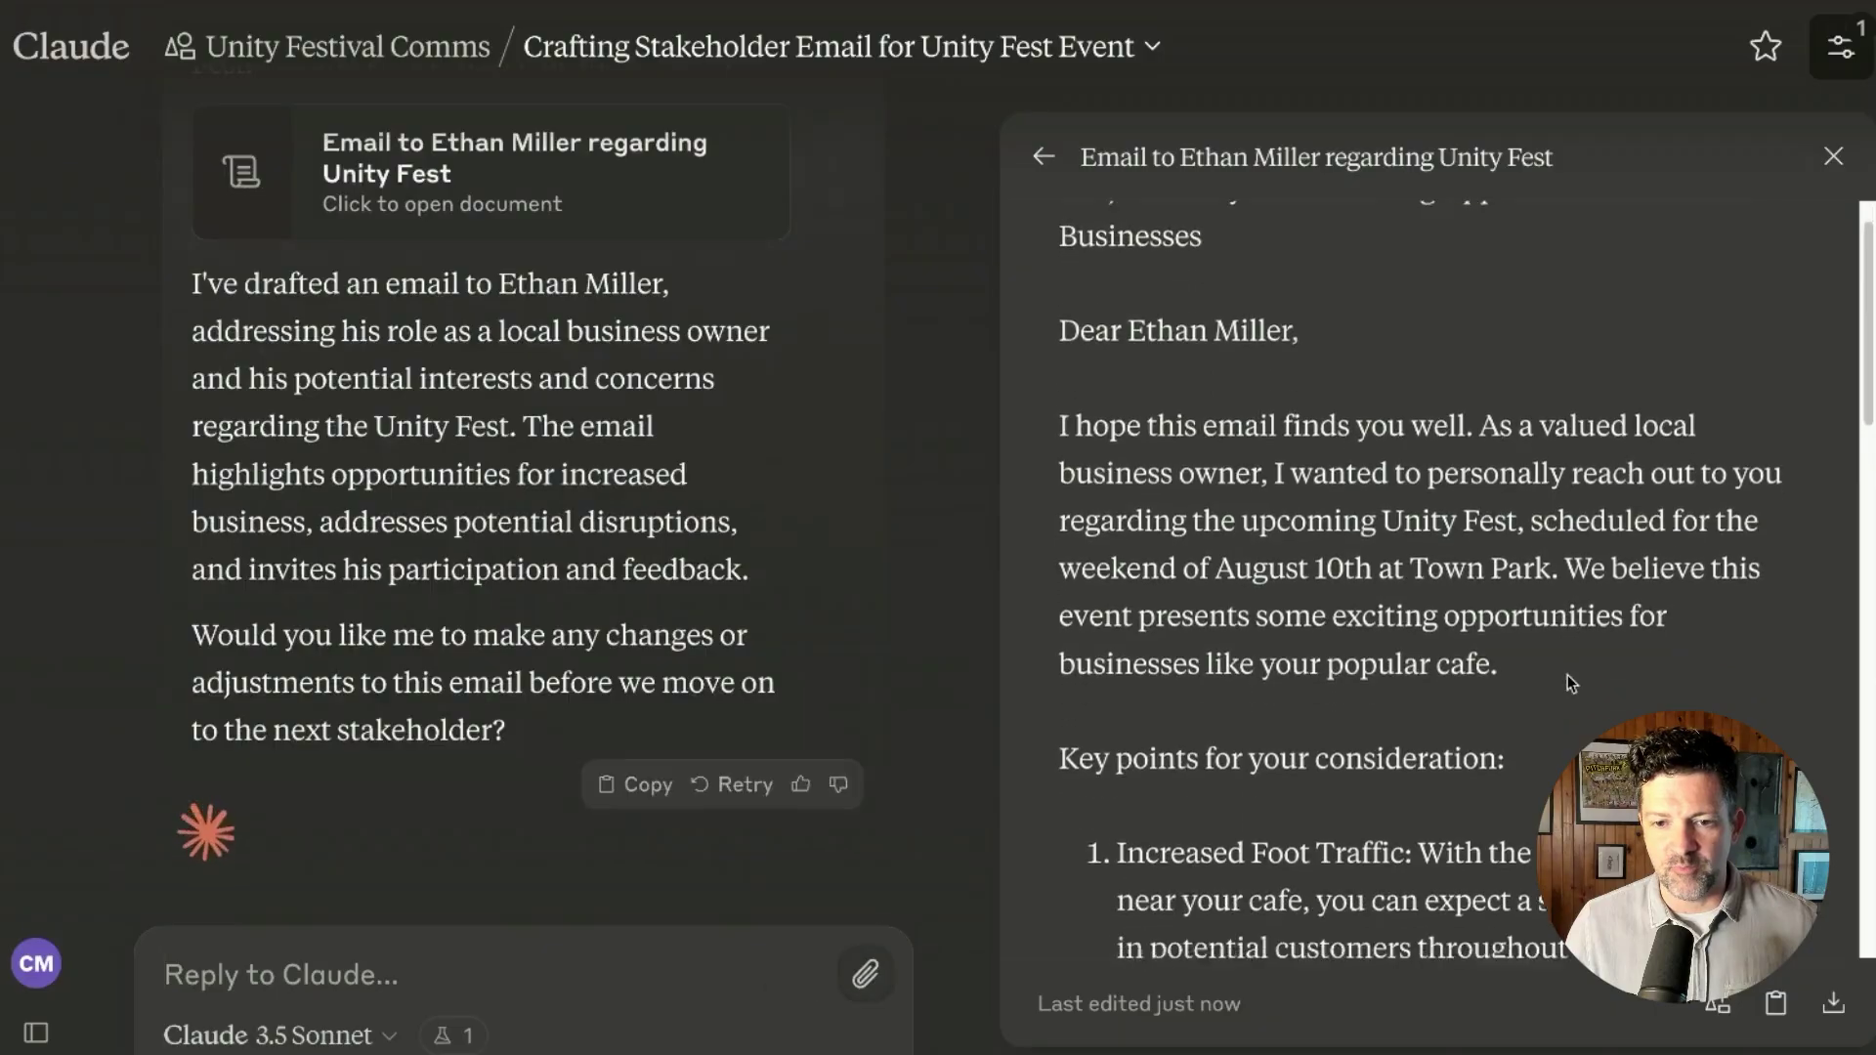
scroll(1567, 674, "down", 6)
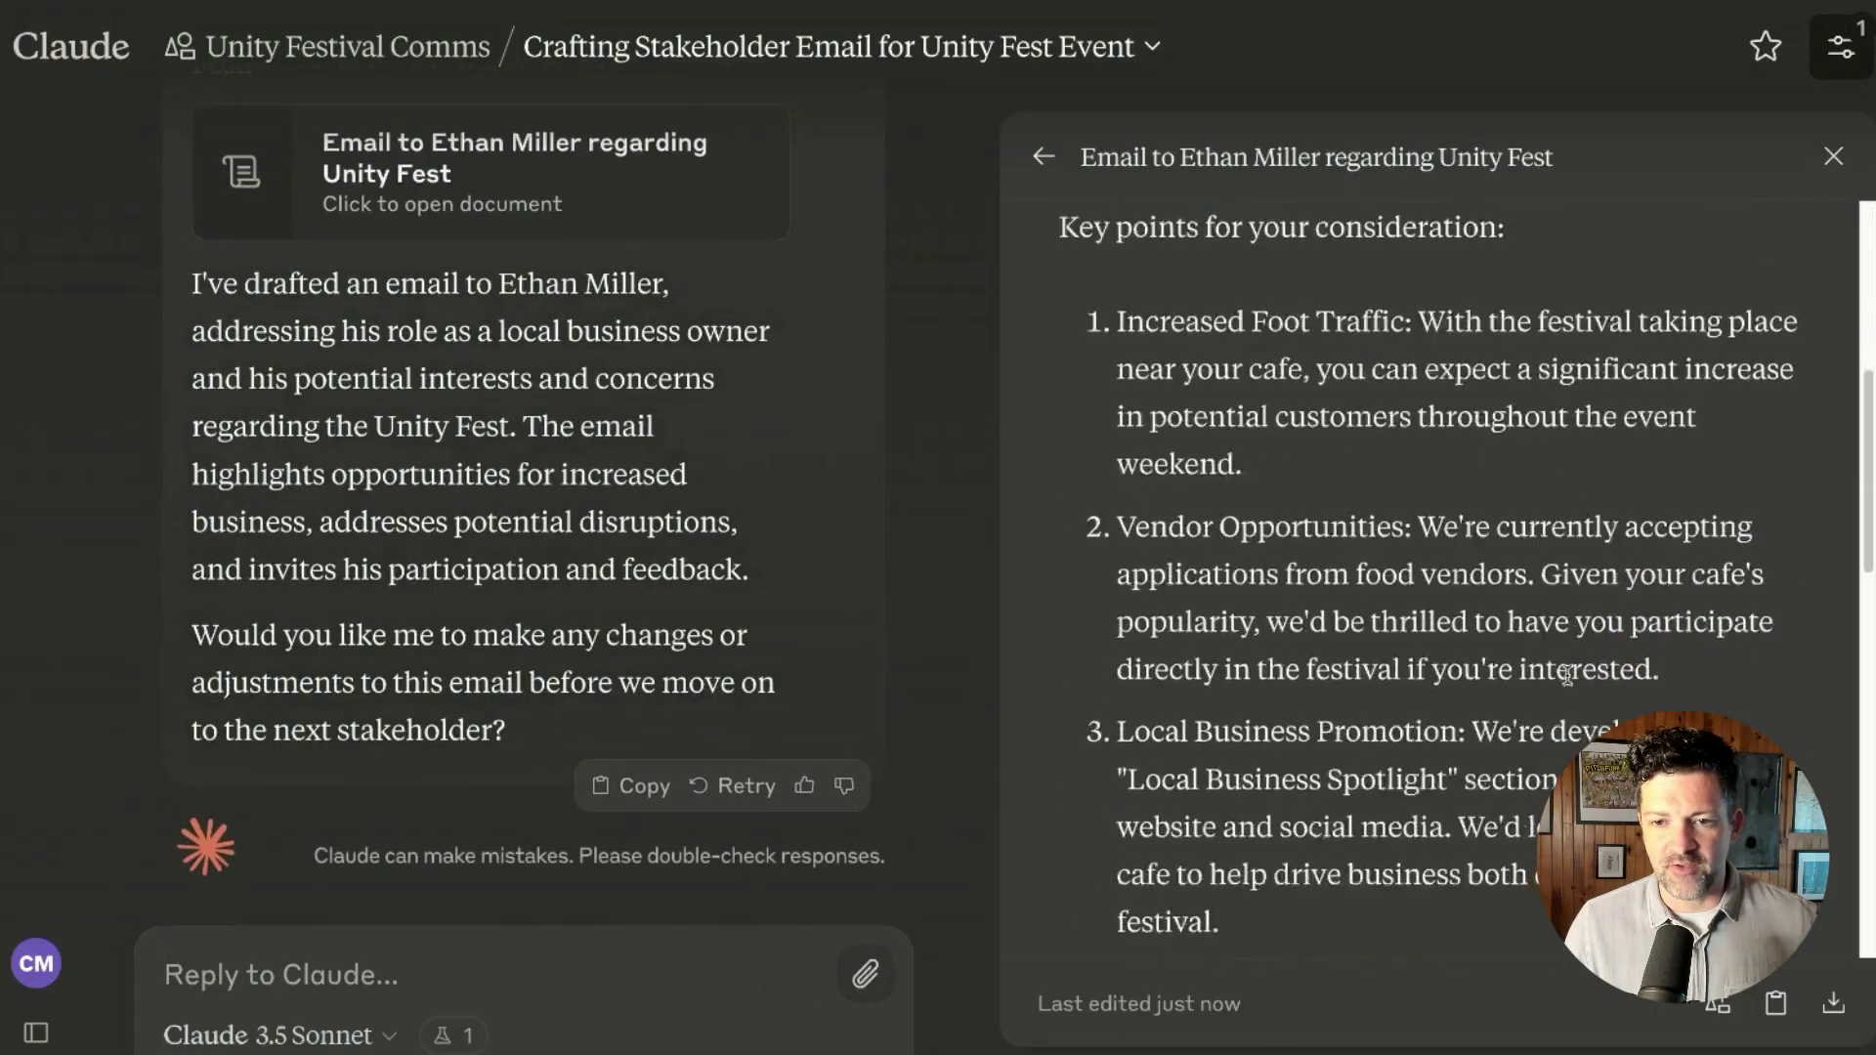
scroll(1568, 674, "down", 2)
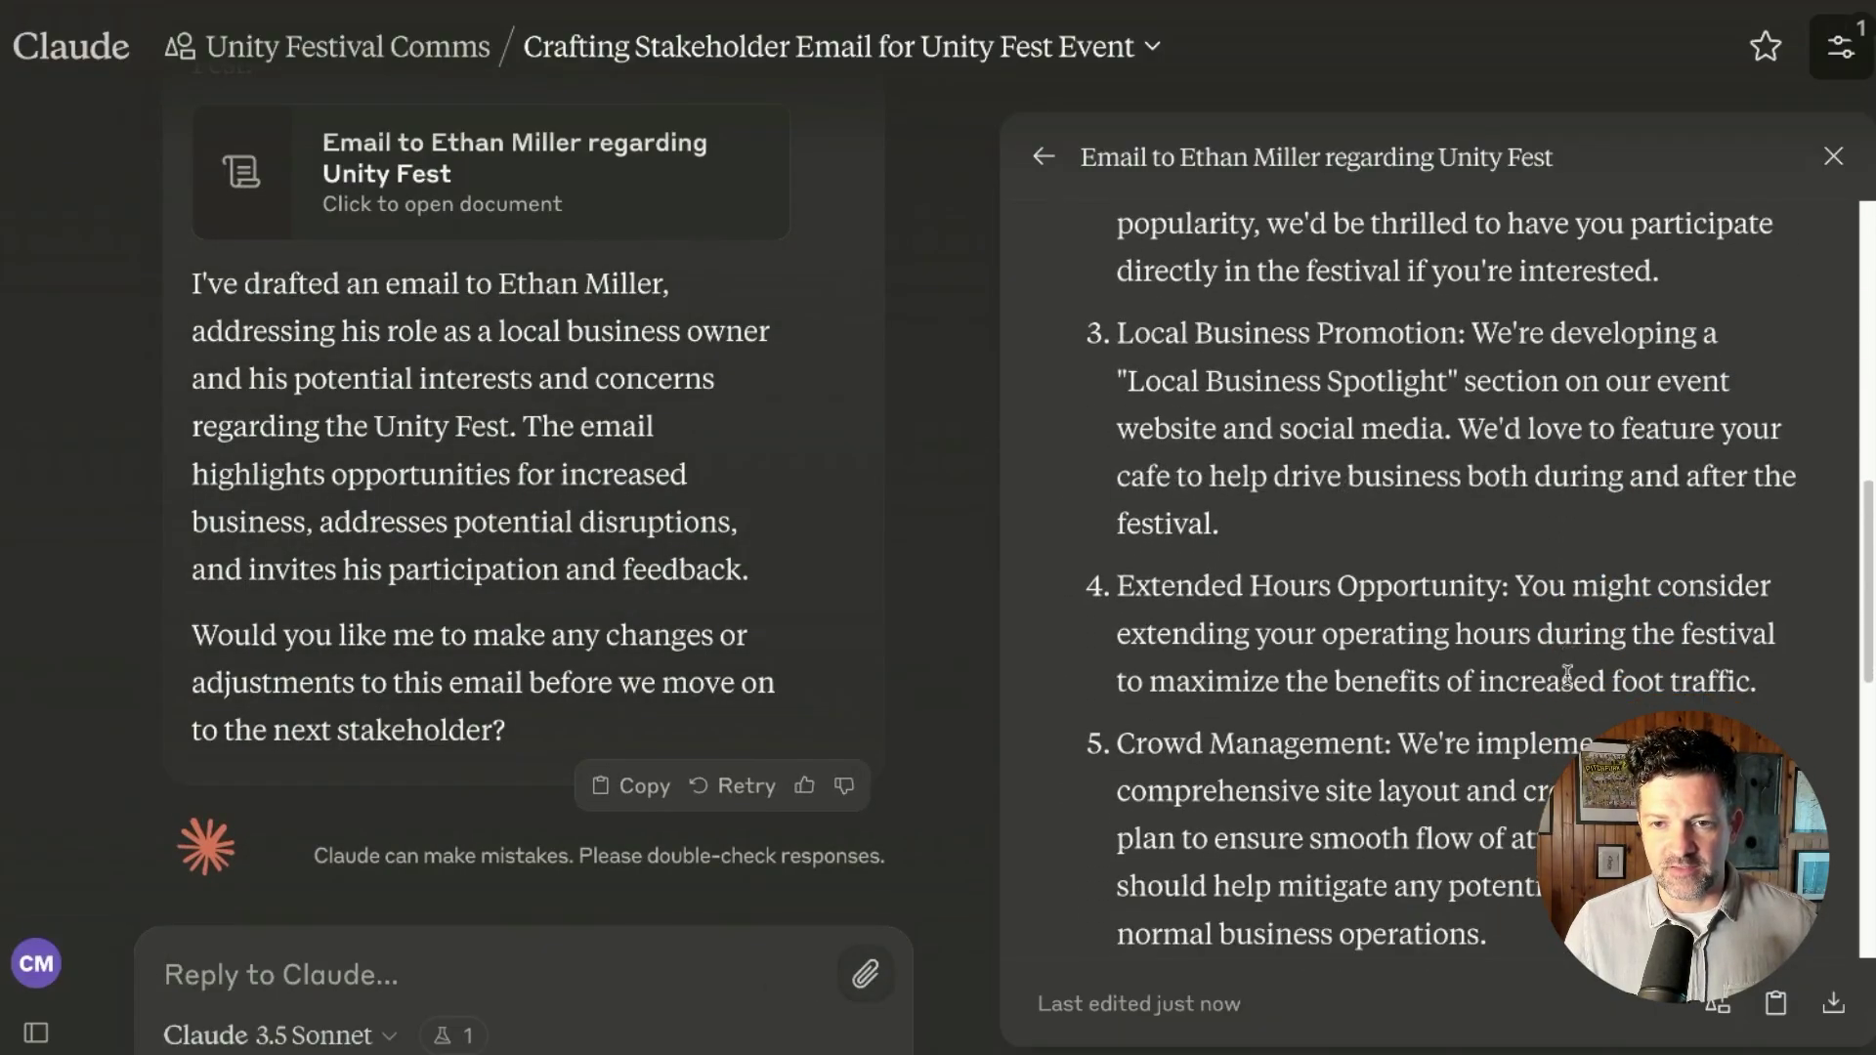
scroll(1567, 674, "up", 5)
scroll(1567, 674, "up", 5)
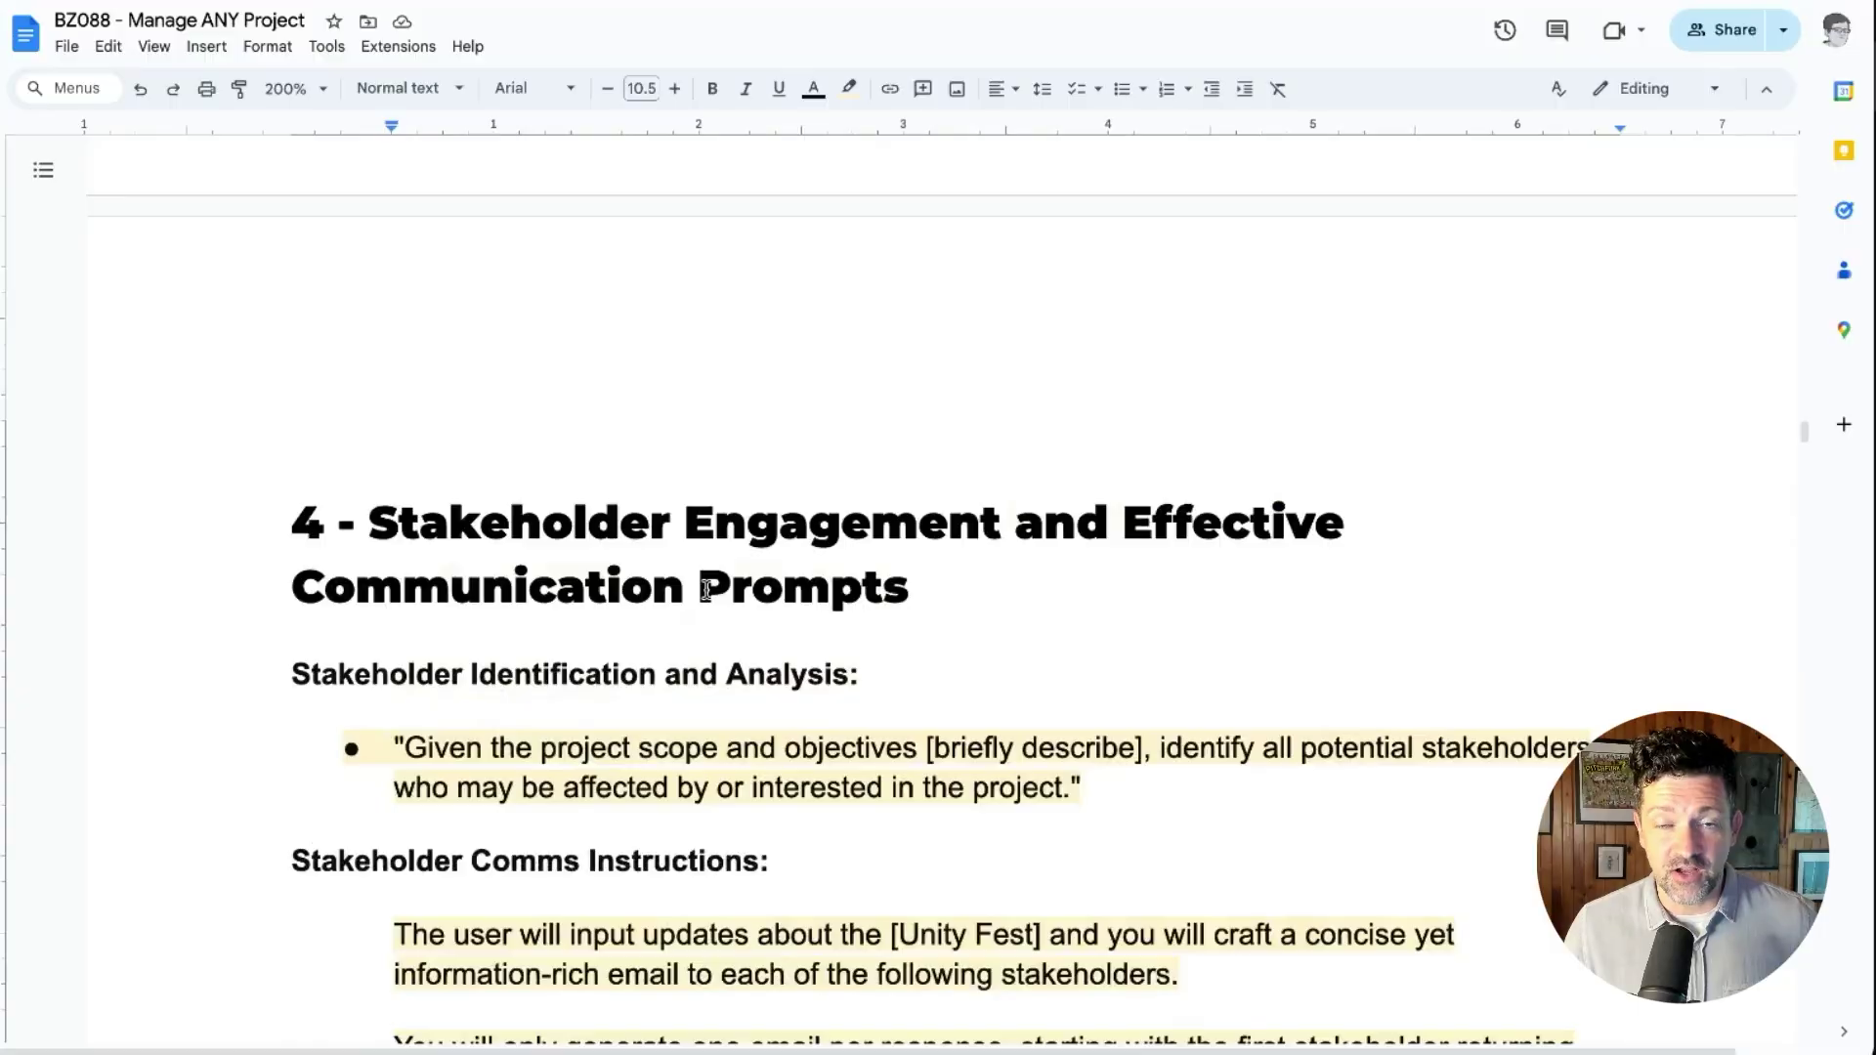
- Look through the Google Docs guide's stakeholder engagement, risk management and quality control prompts
scroll(706, 590, "down", 10)
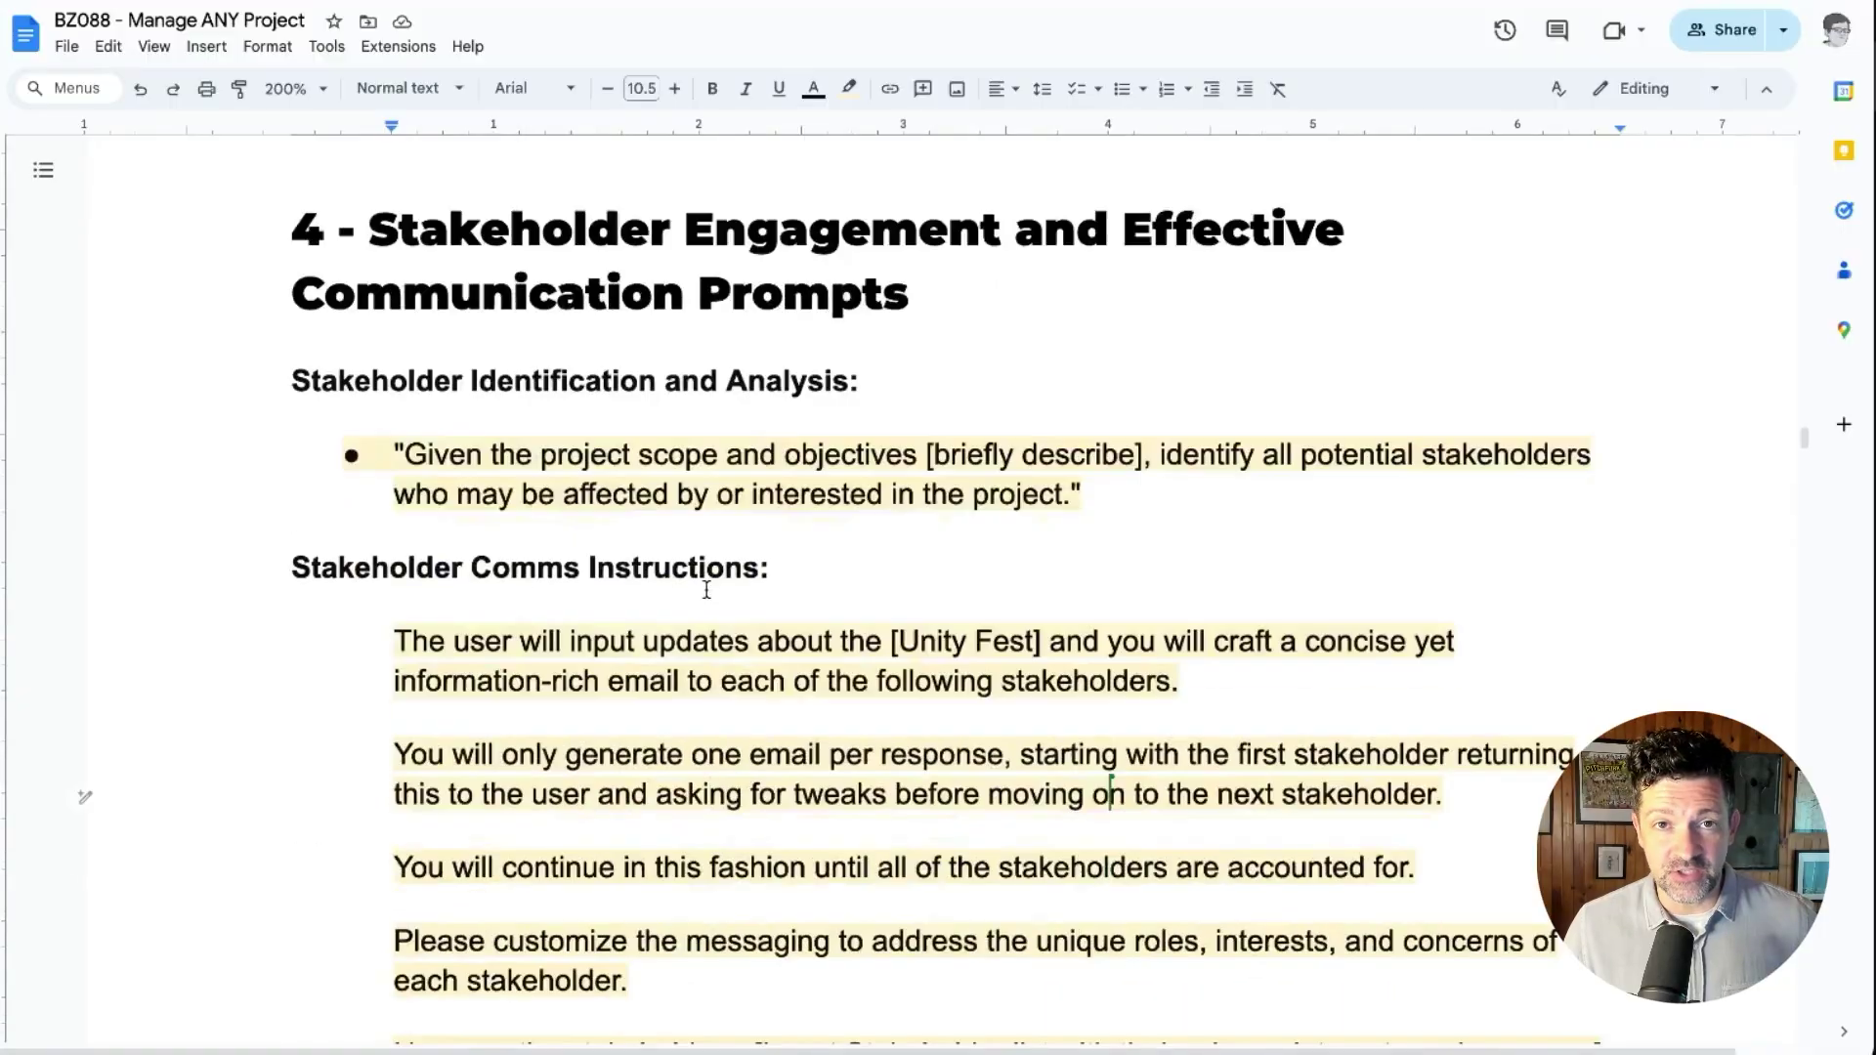
scroll(707, 589, "down", 10)
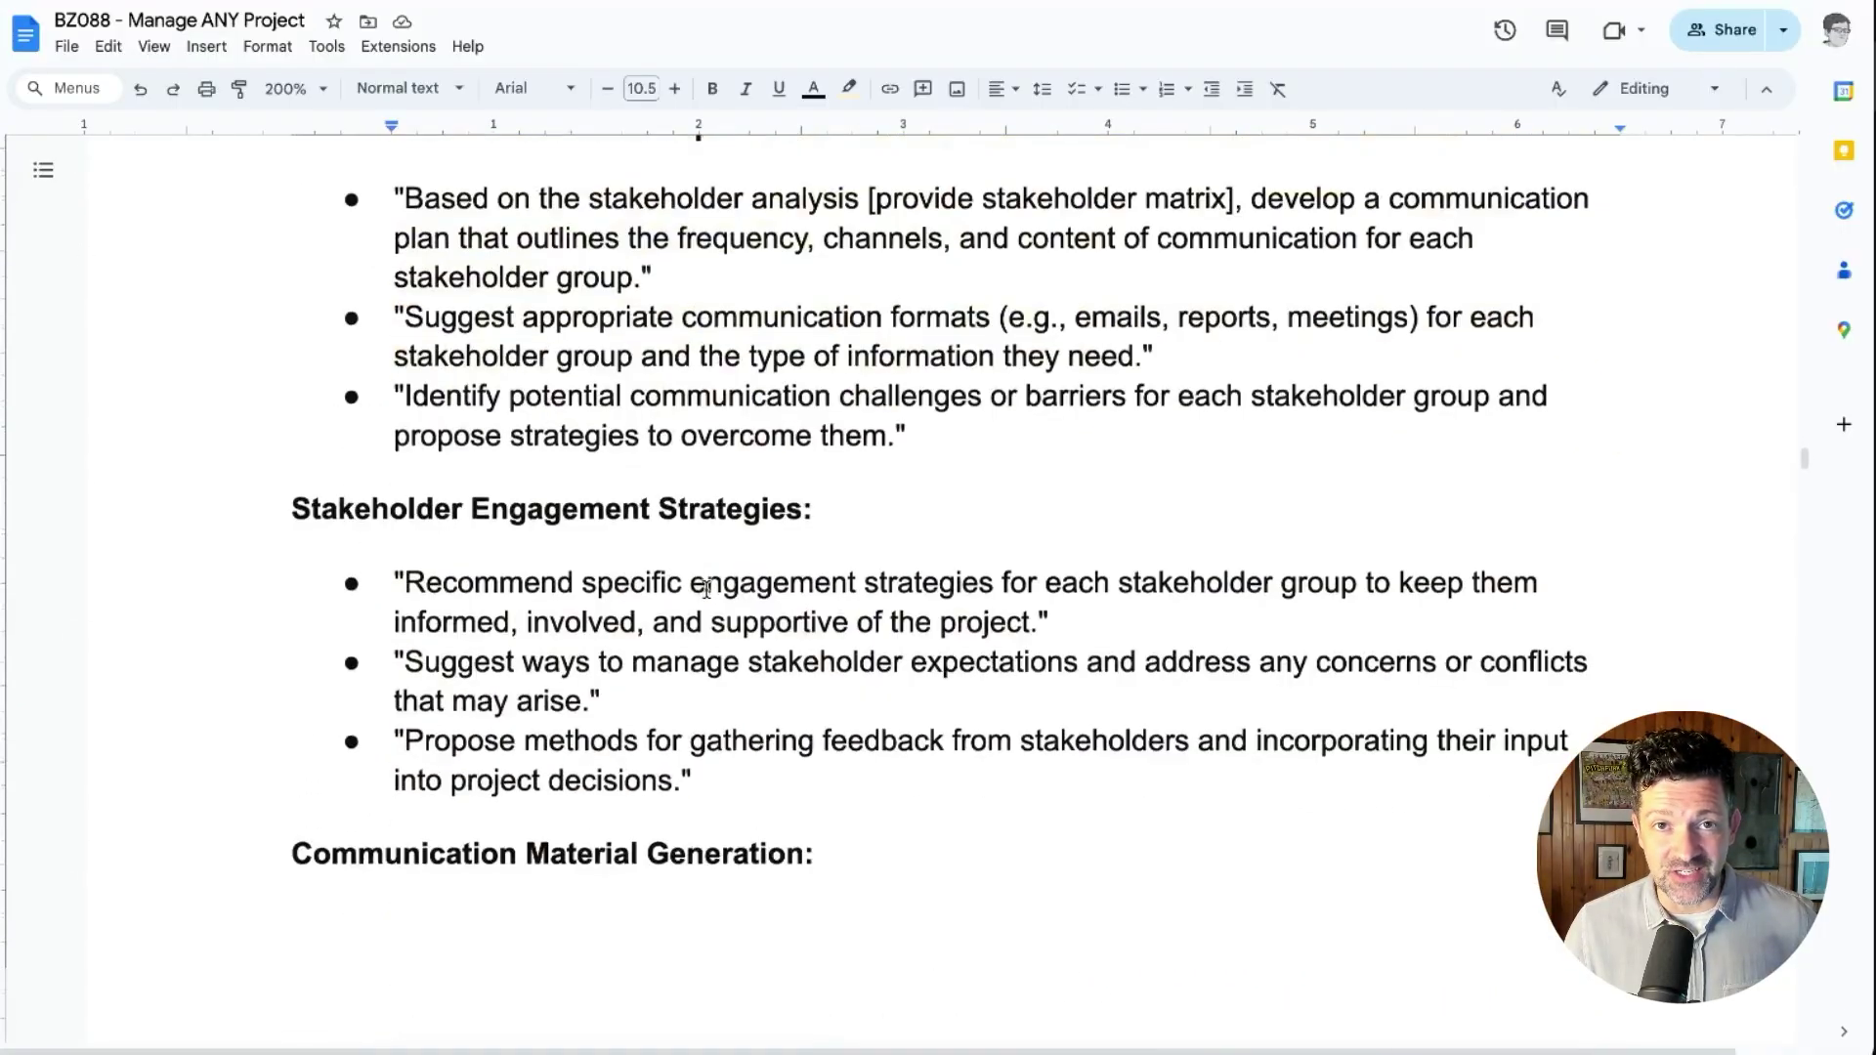
scroll(707, 589, "down", 8)
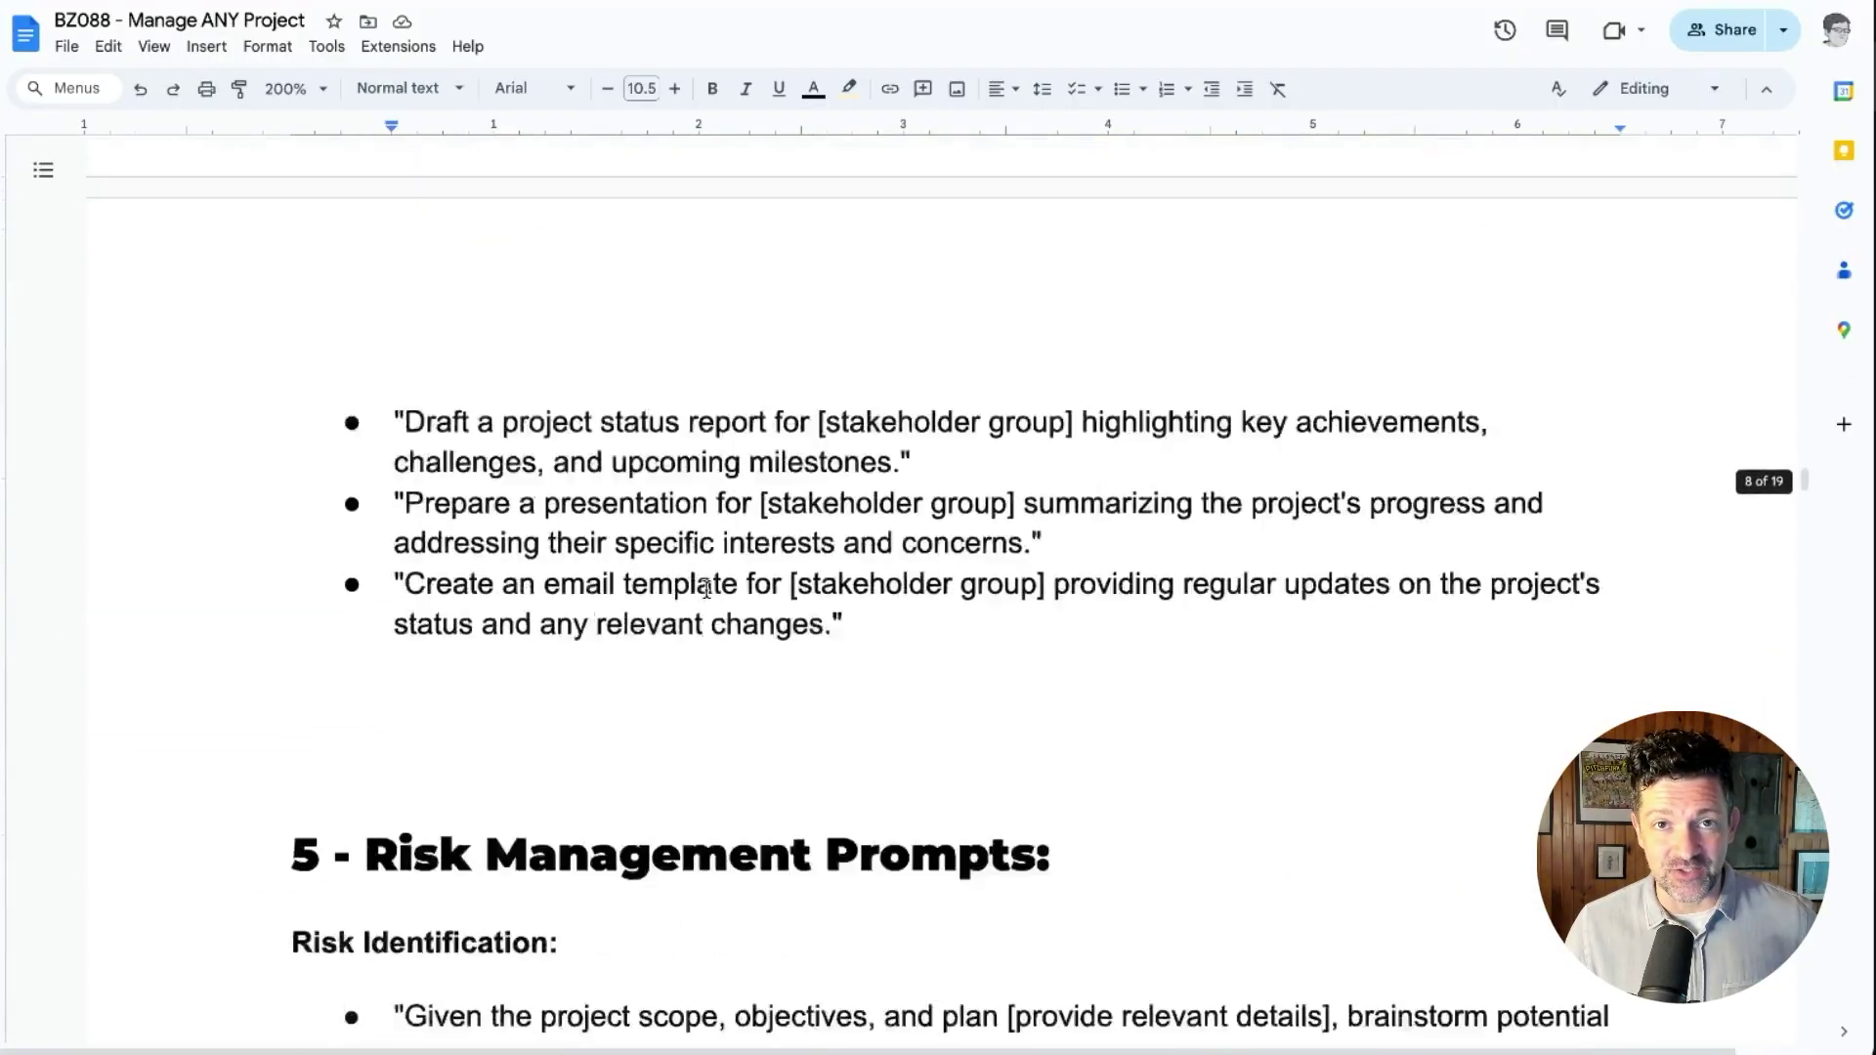
scroll(706, 589, "down", 4)
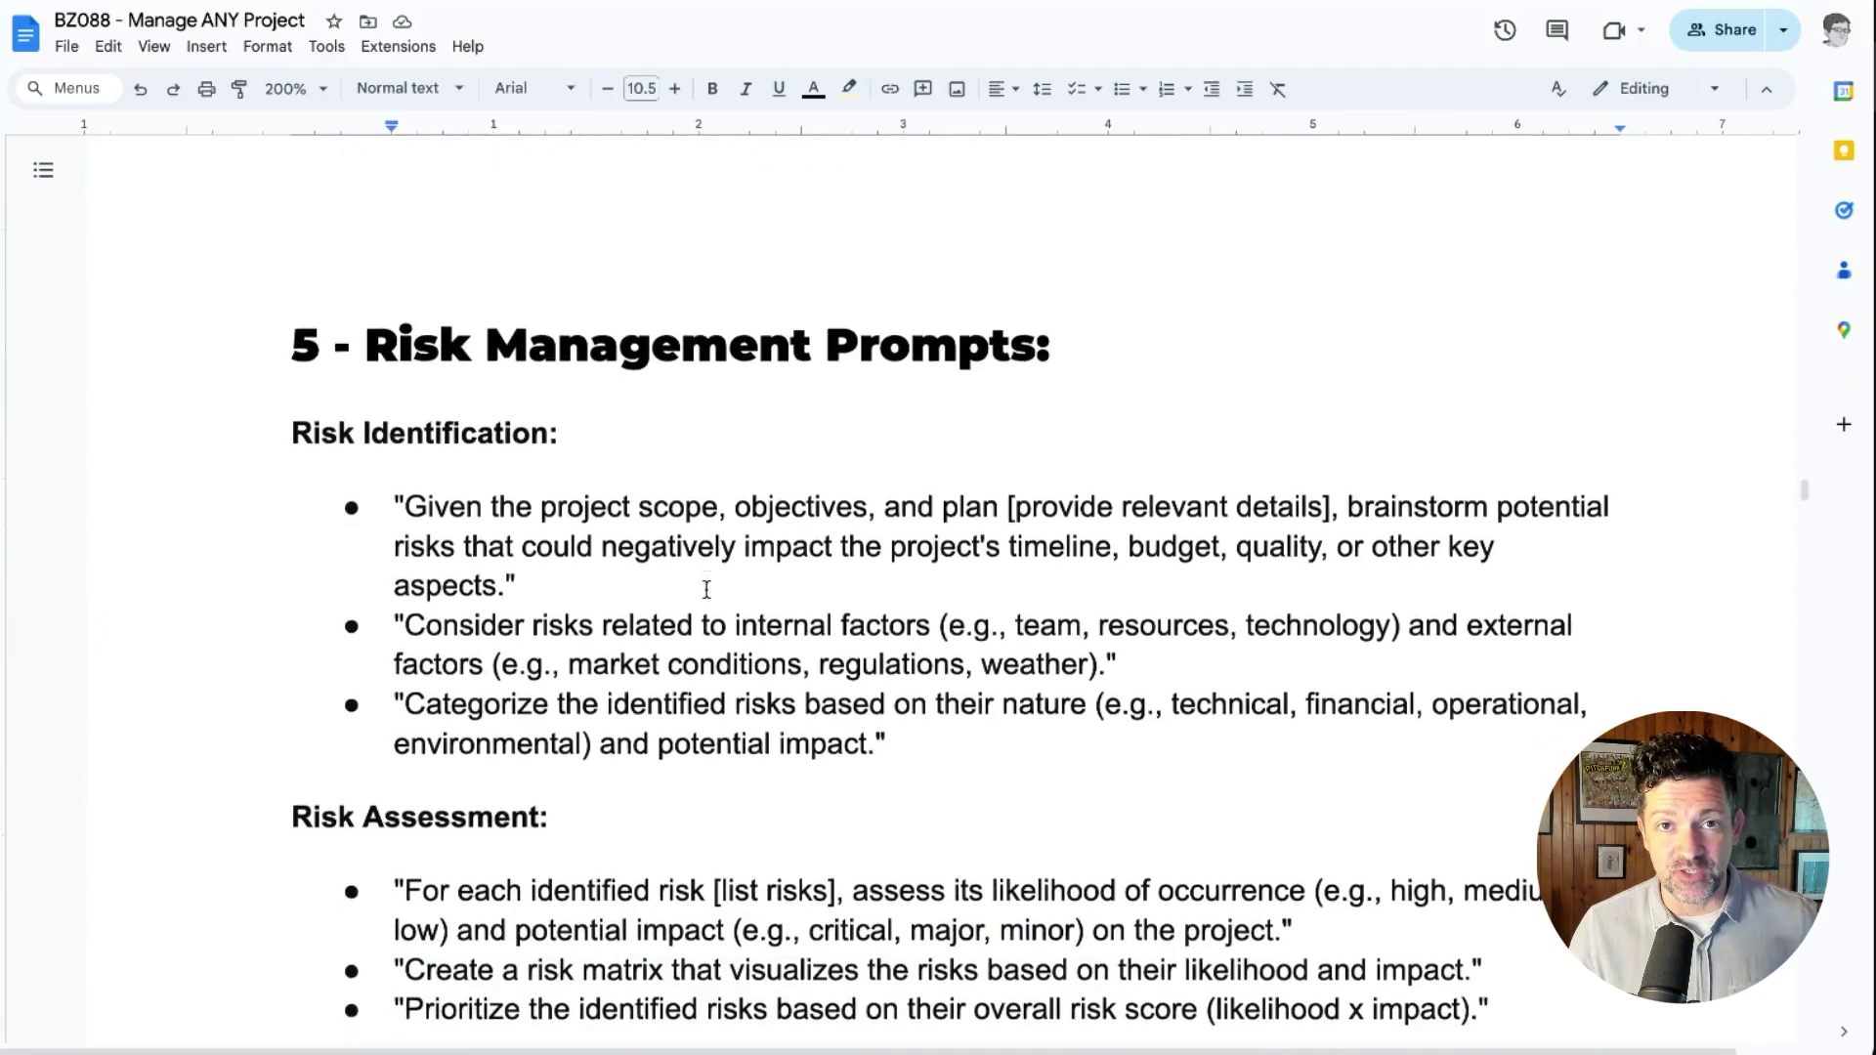
scroll(706, 589, "down", 4)
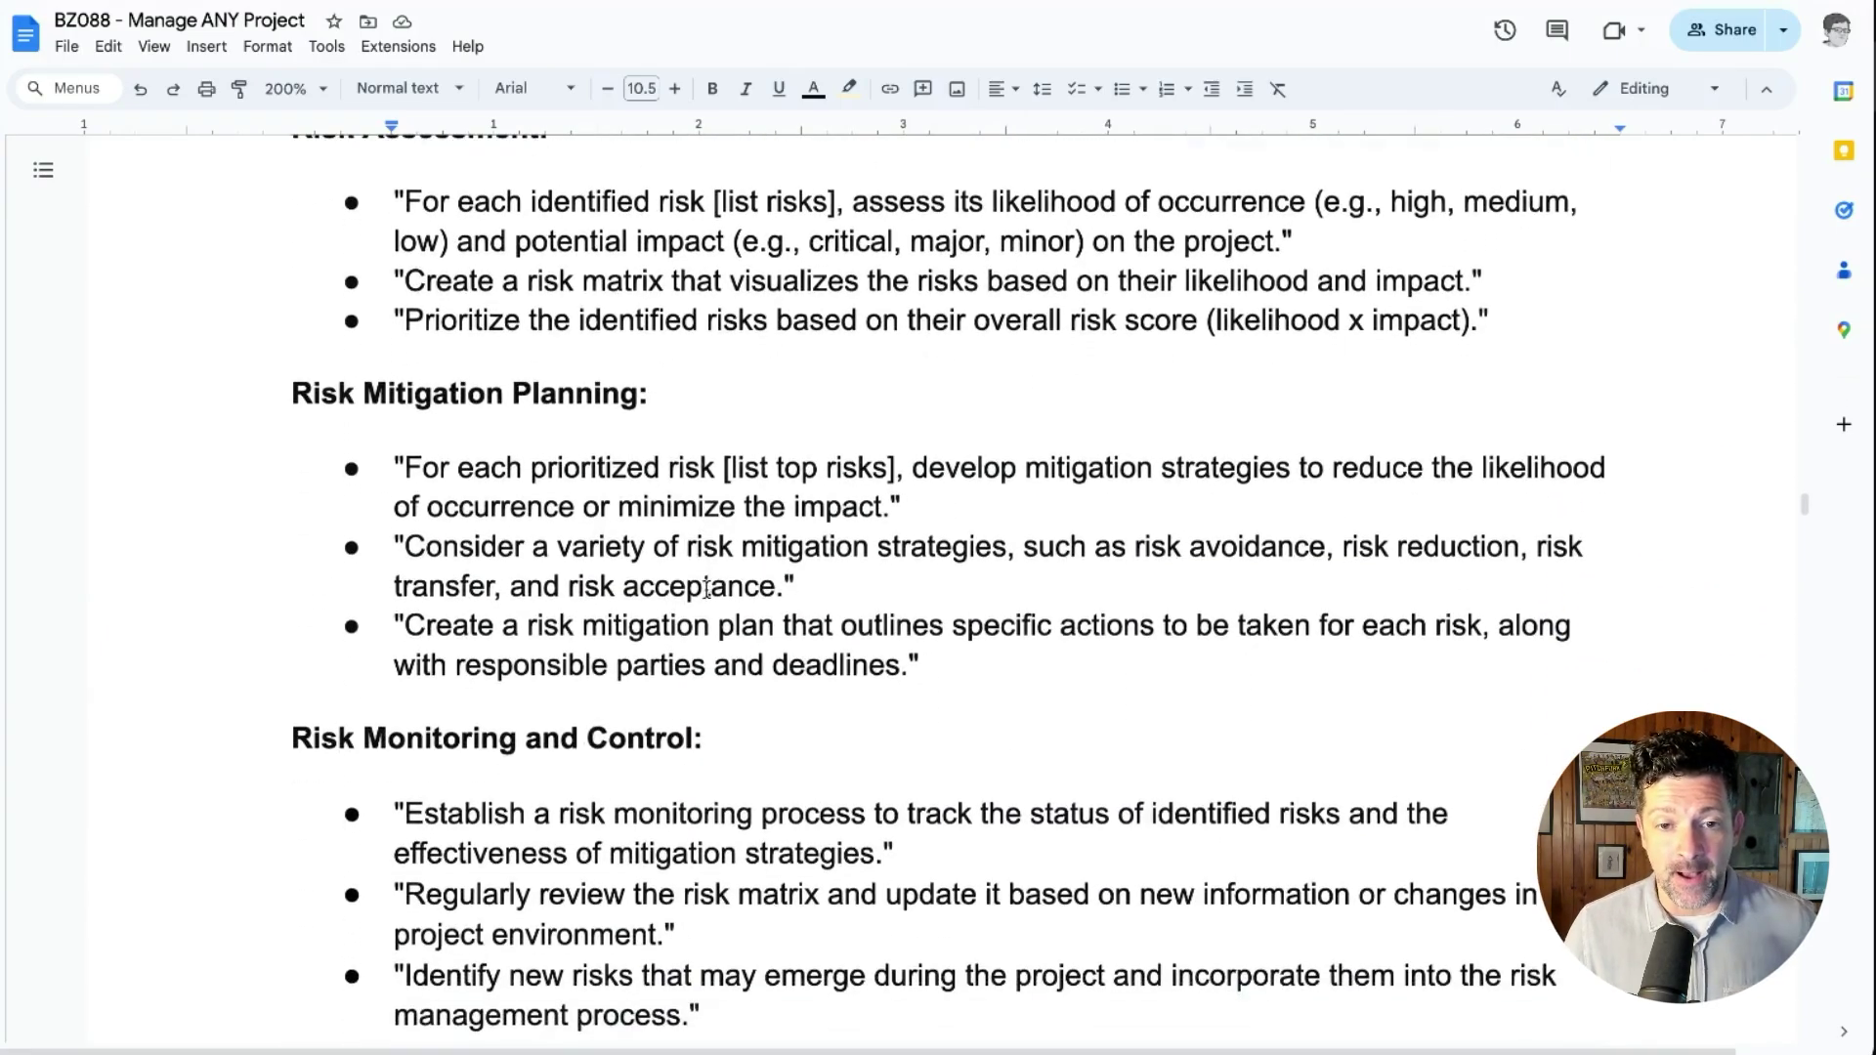
scroll(707, 589, "down", 11)
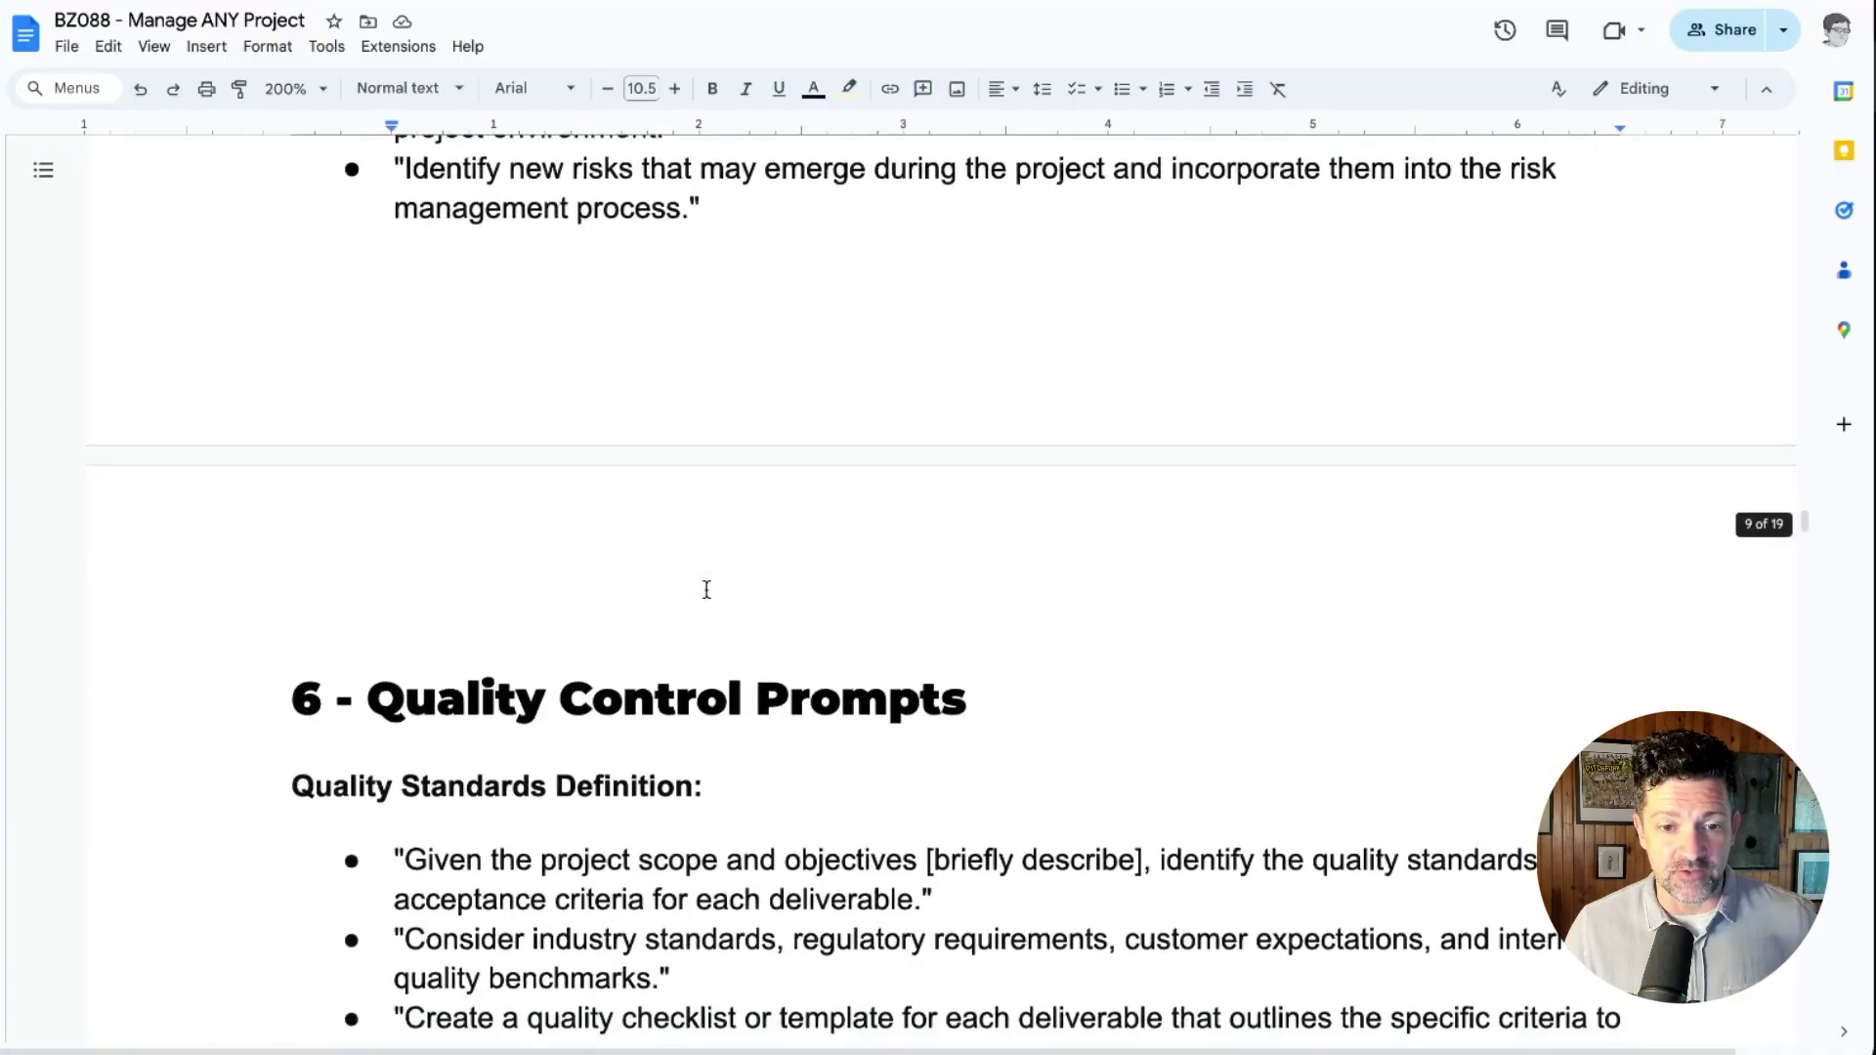
scroll(707, 590, "down", 10)
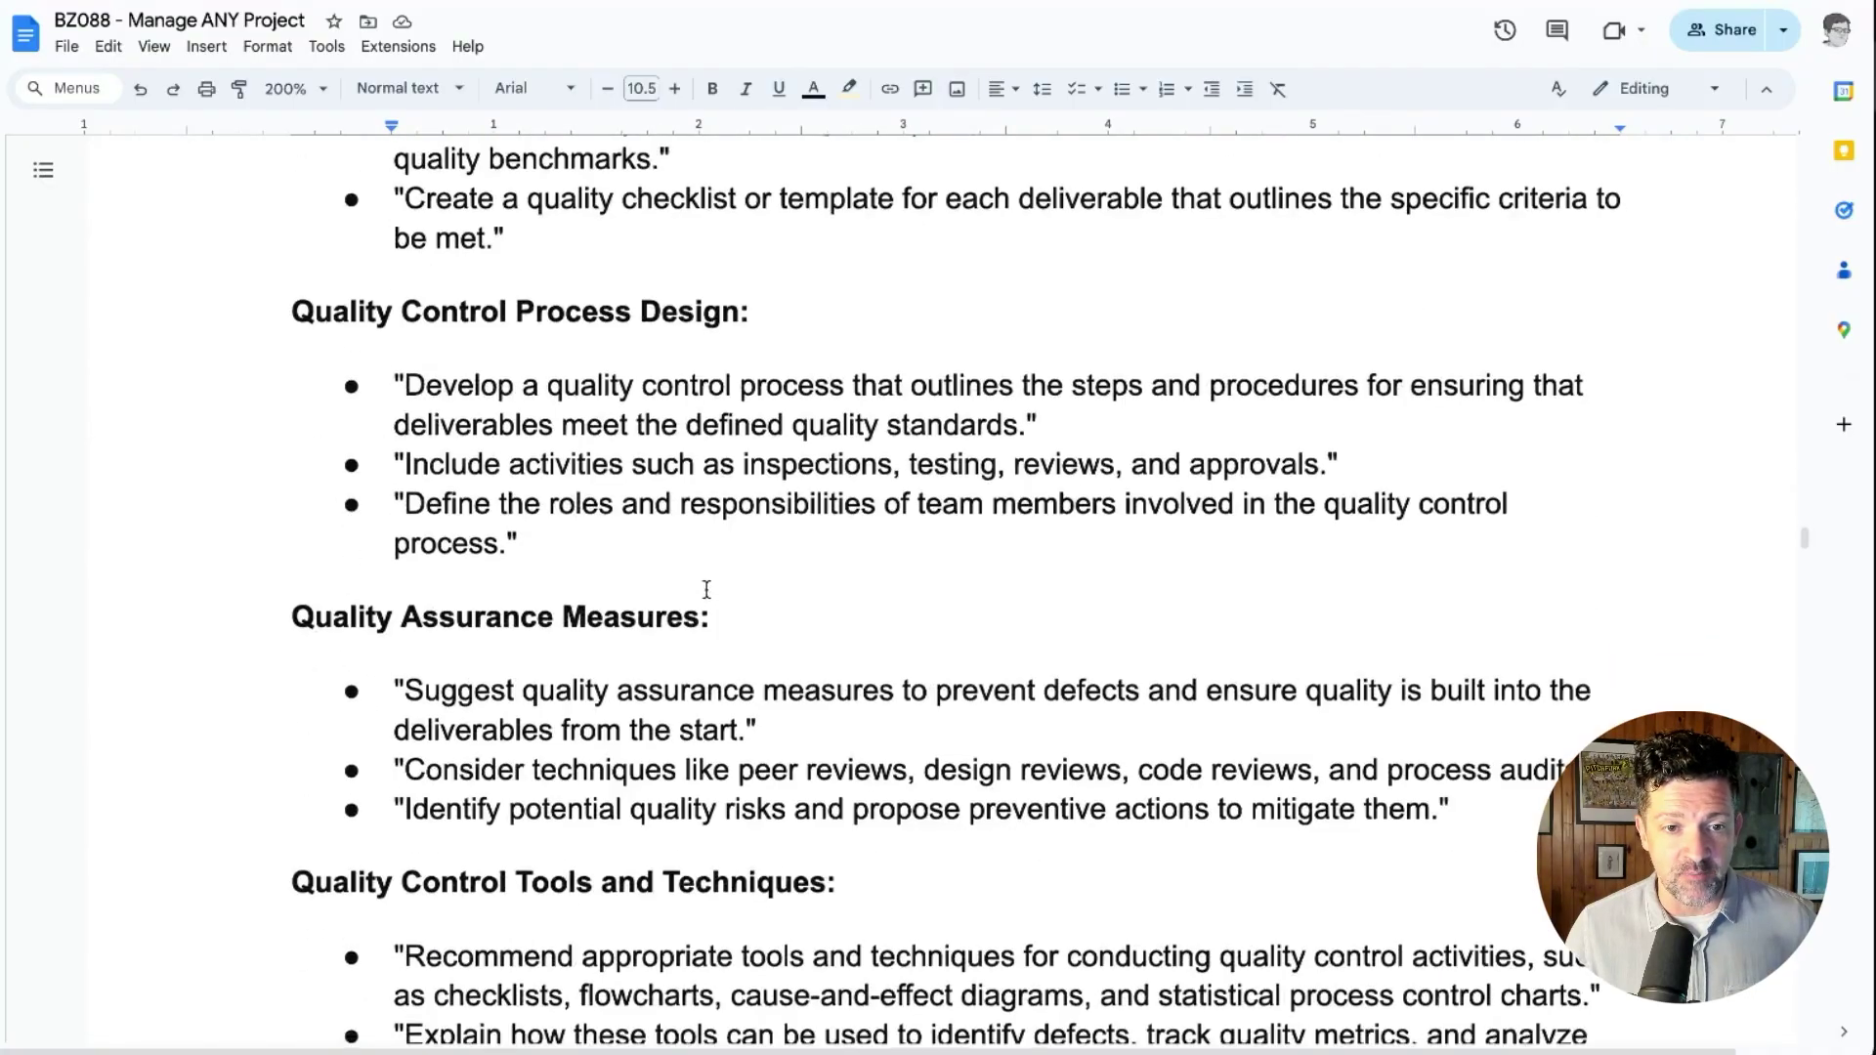
- Copy the first Core Adaptability prompt, about negative Facebook comments on the lack of diverse food options, from the guide's section 7
scroll(707, 589, "down", 4)
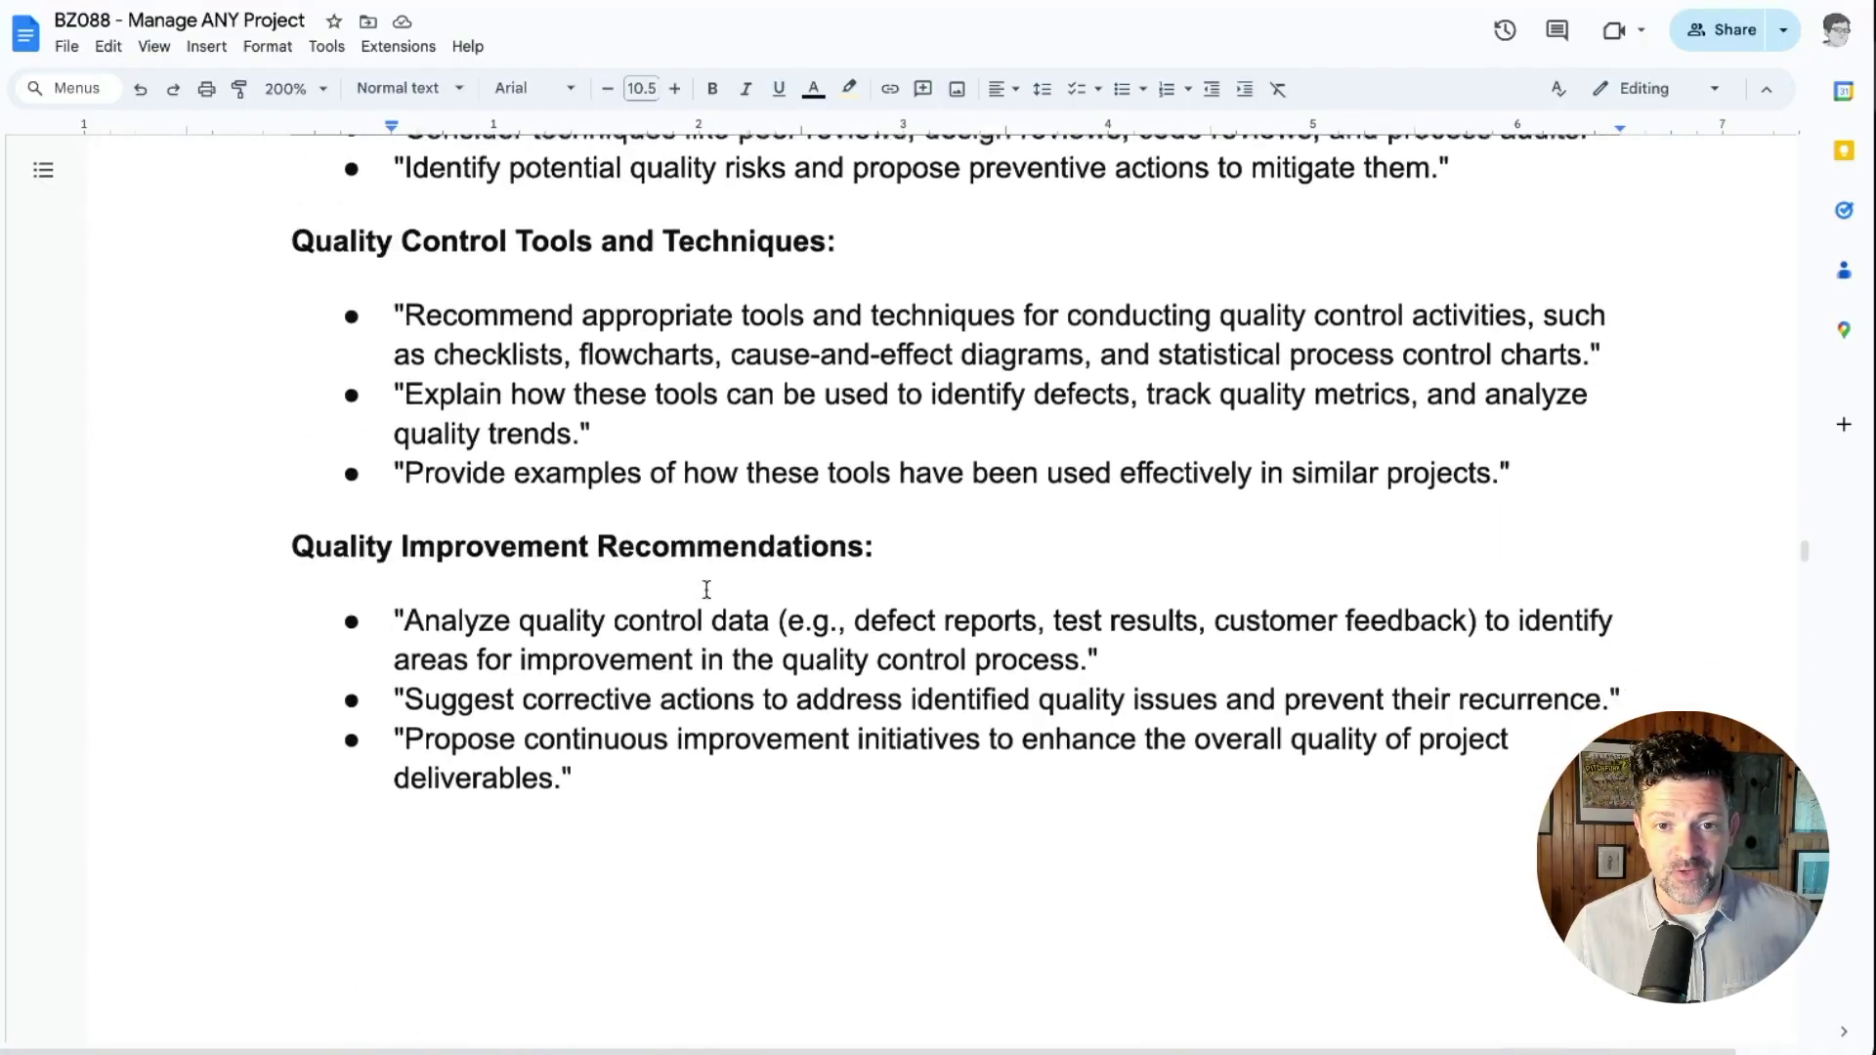
scroll(706, 590, "down", 8)
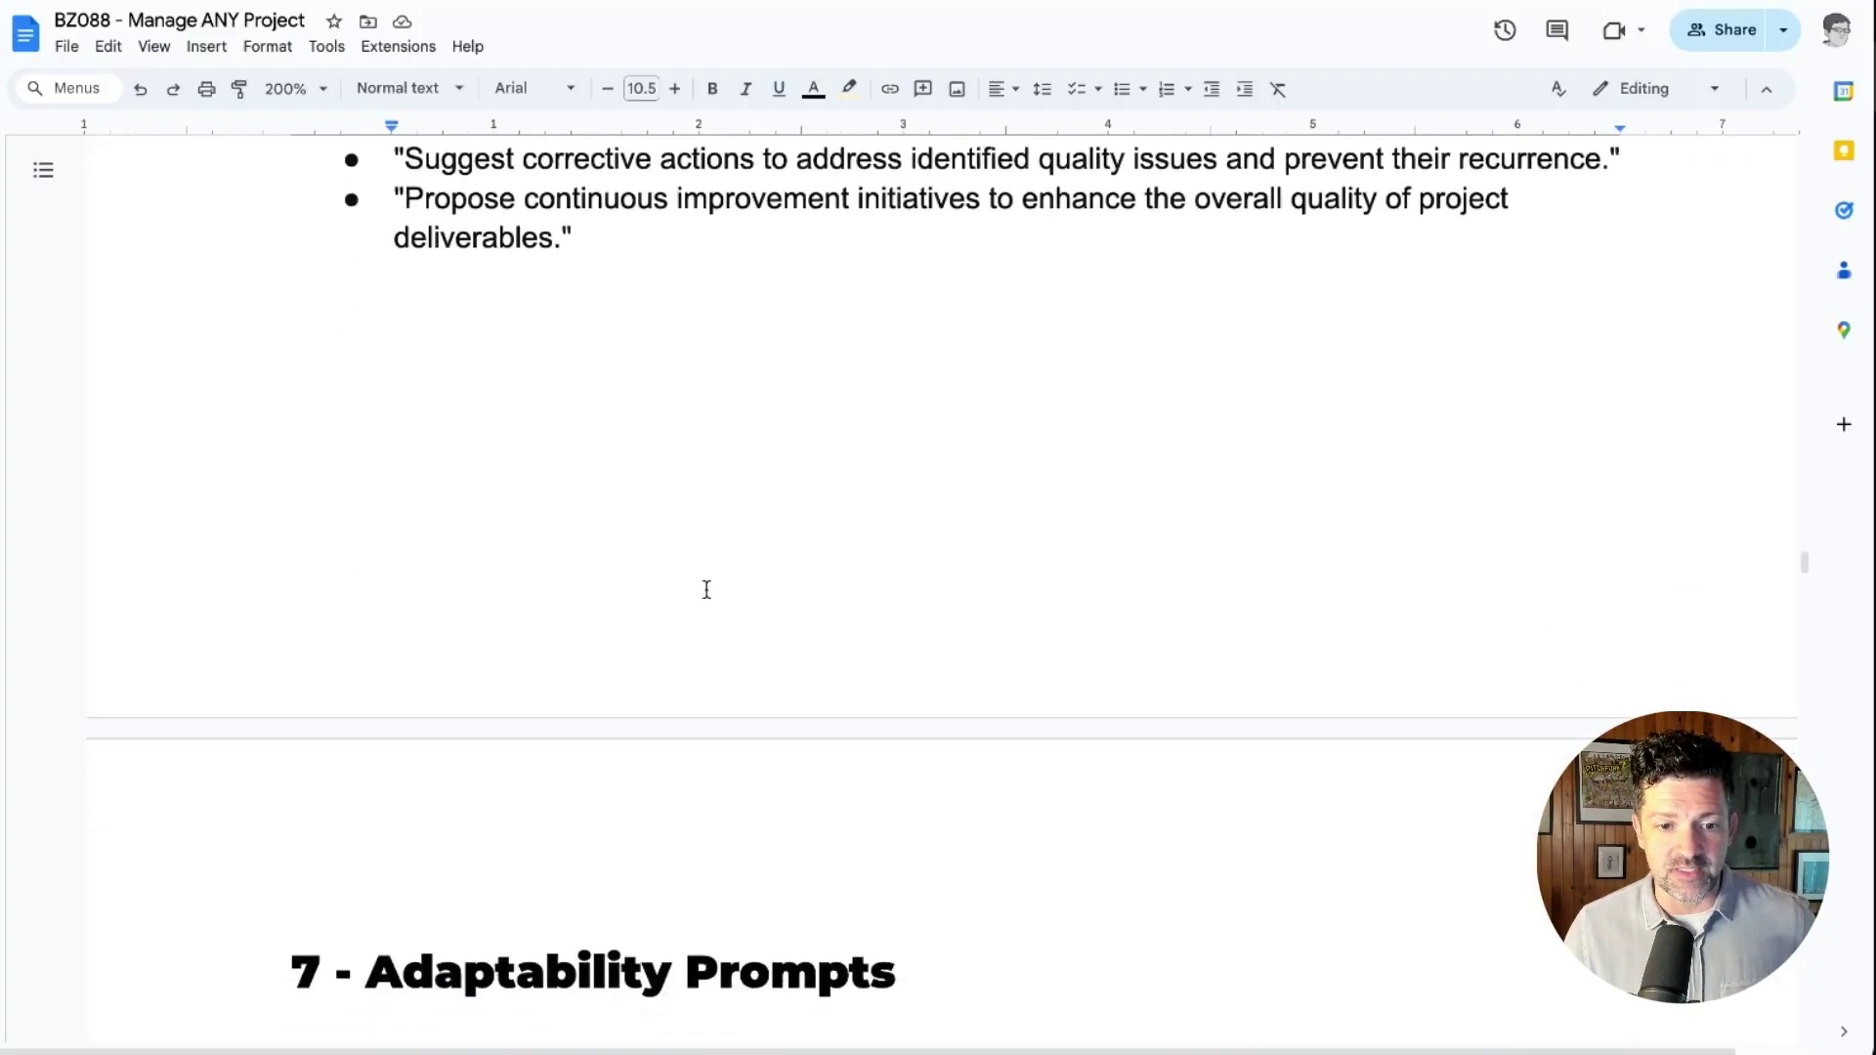
scroll(706, 589, "down", 4)
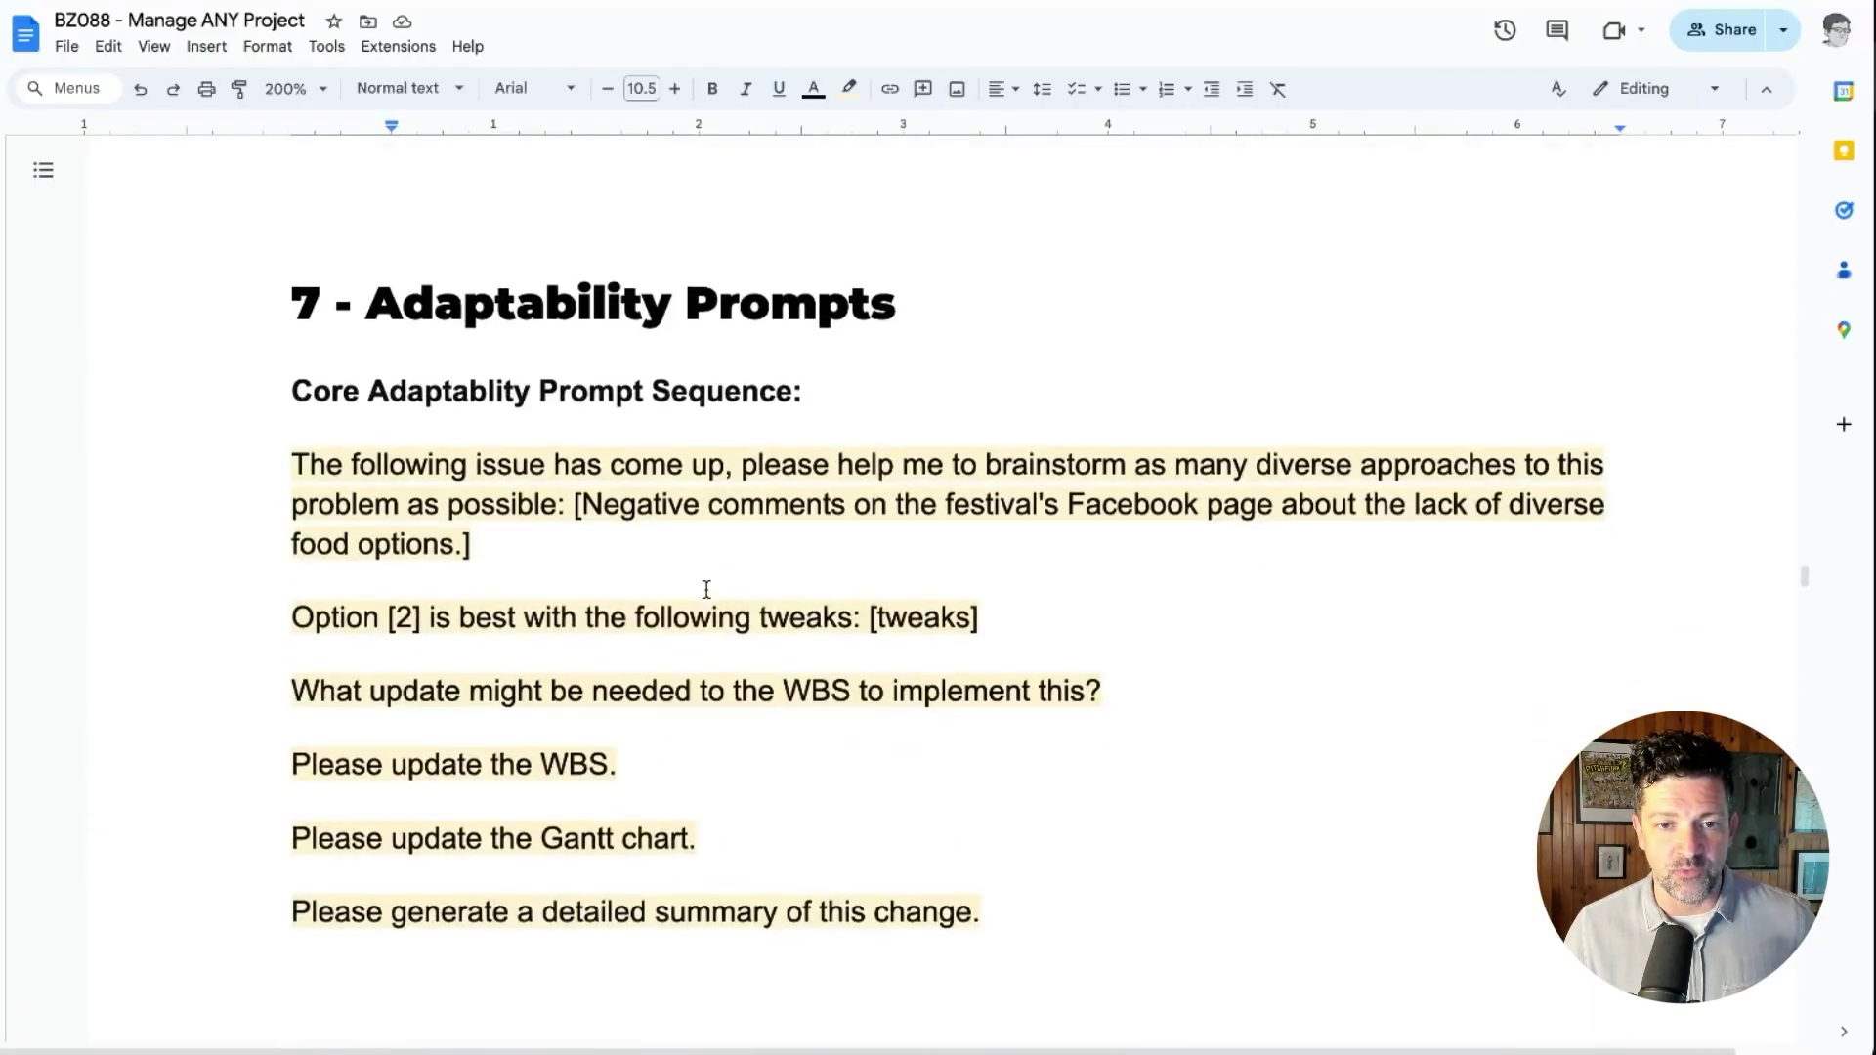
scroll(707, 589, "down", 1)
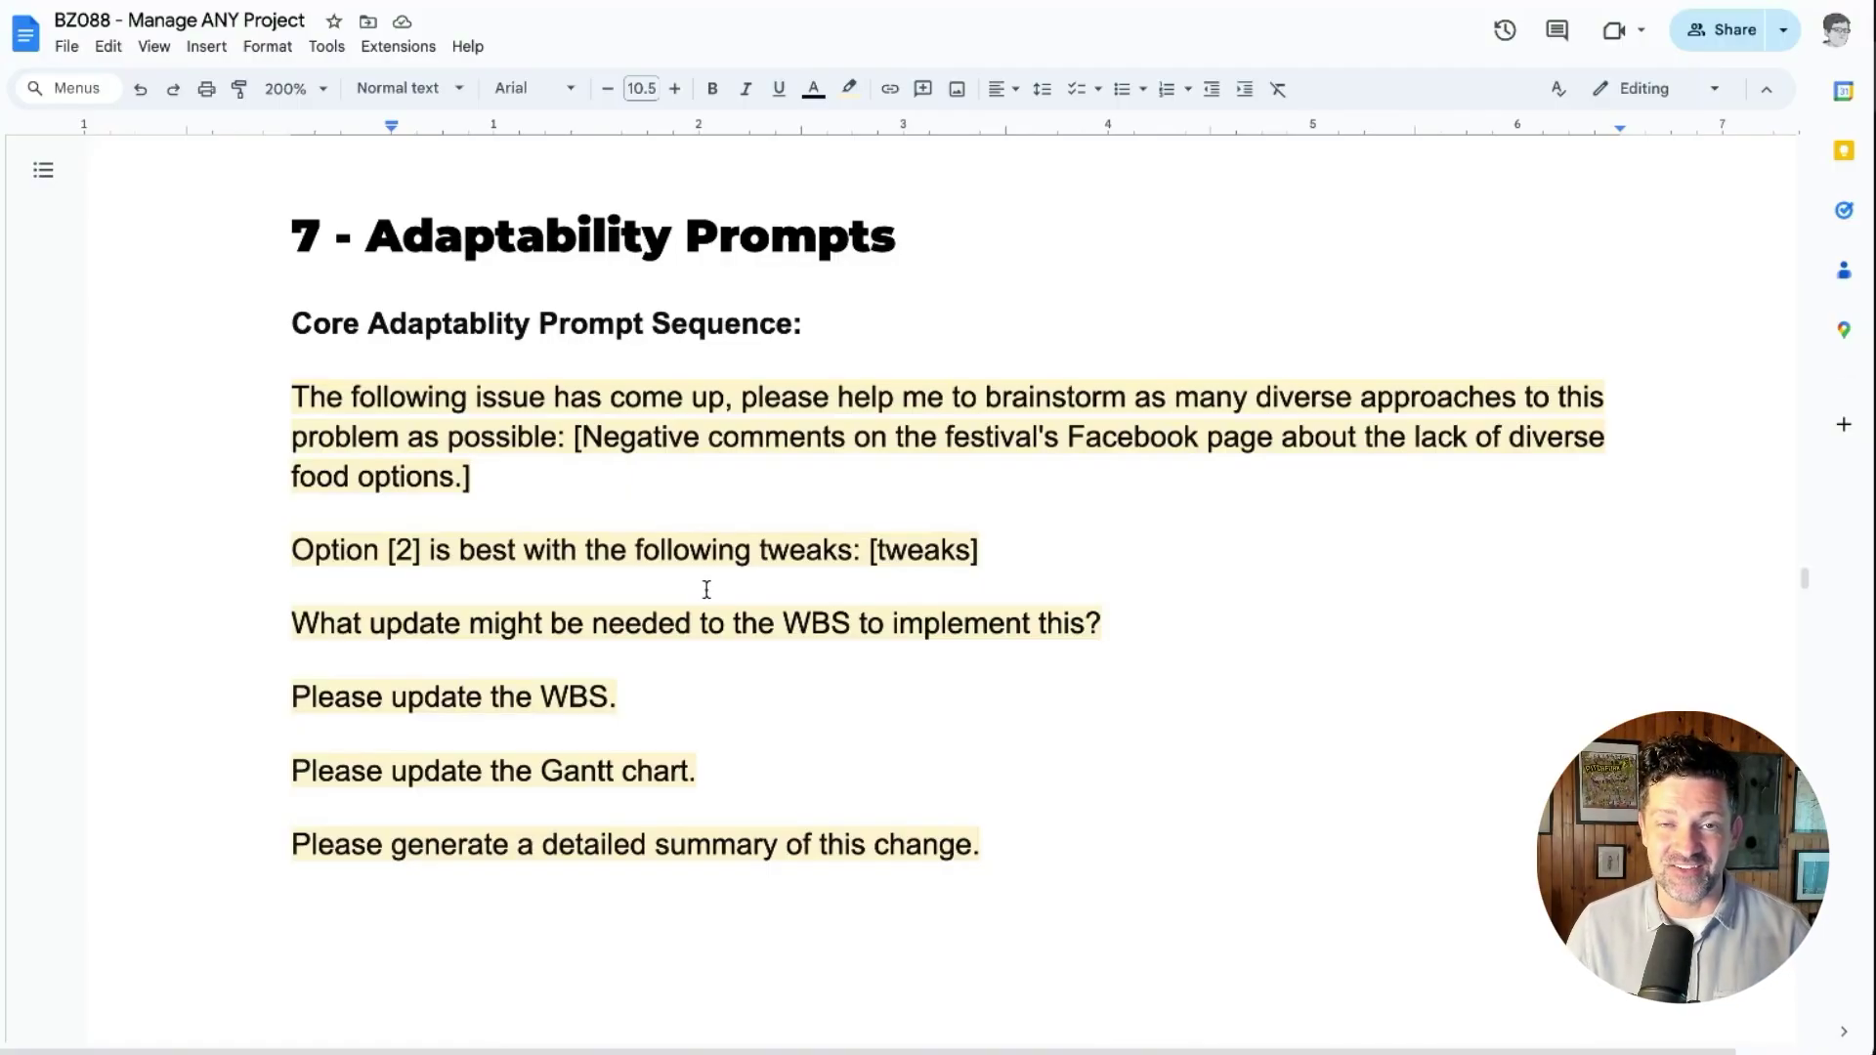
triple_click(563, 474)
key("ctrl+c")
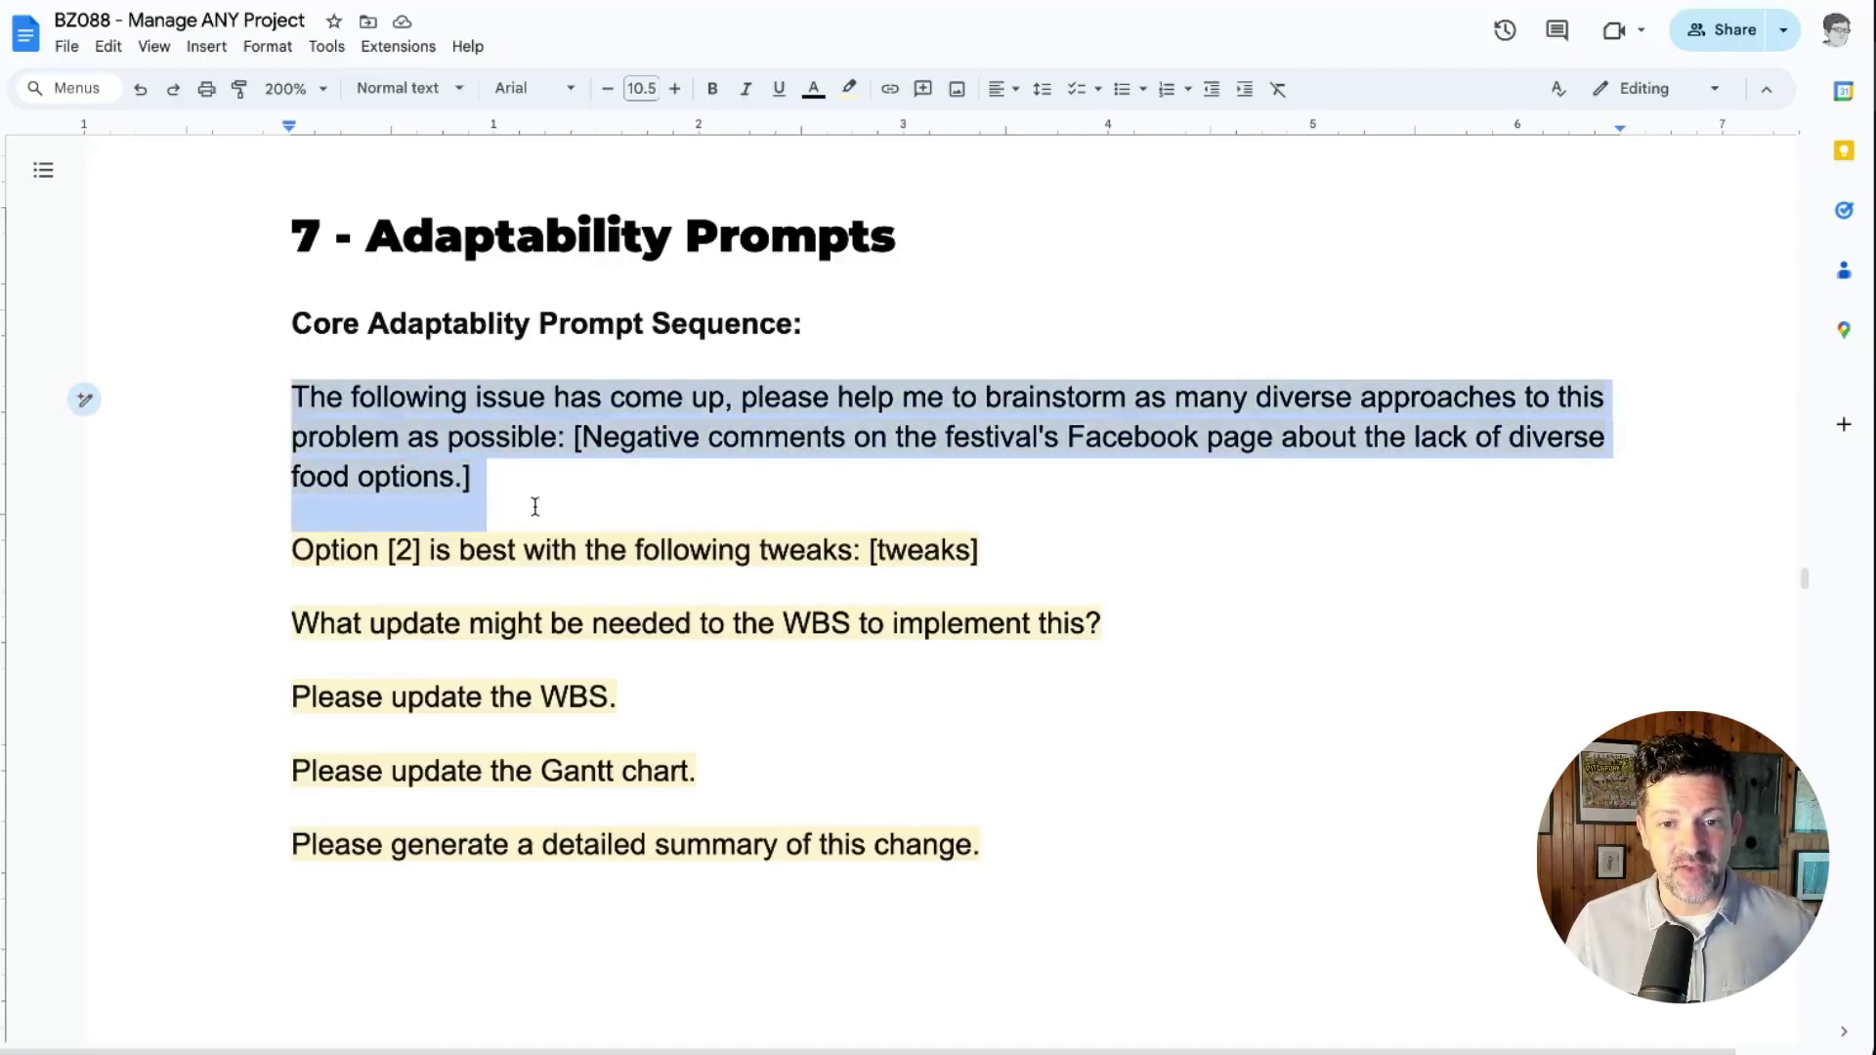
left_click_drag(577, 454, 461, 485)
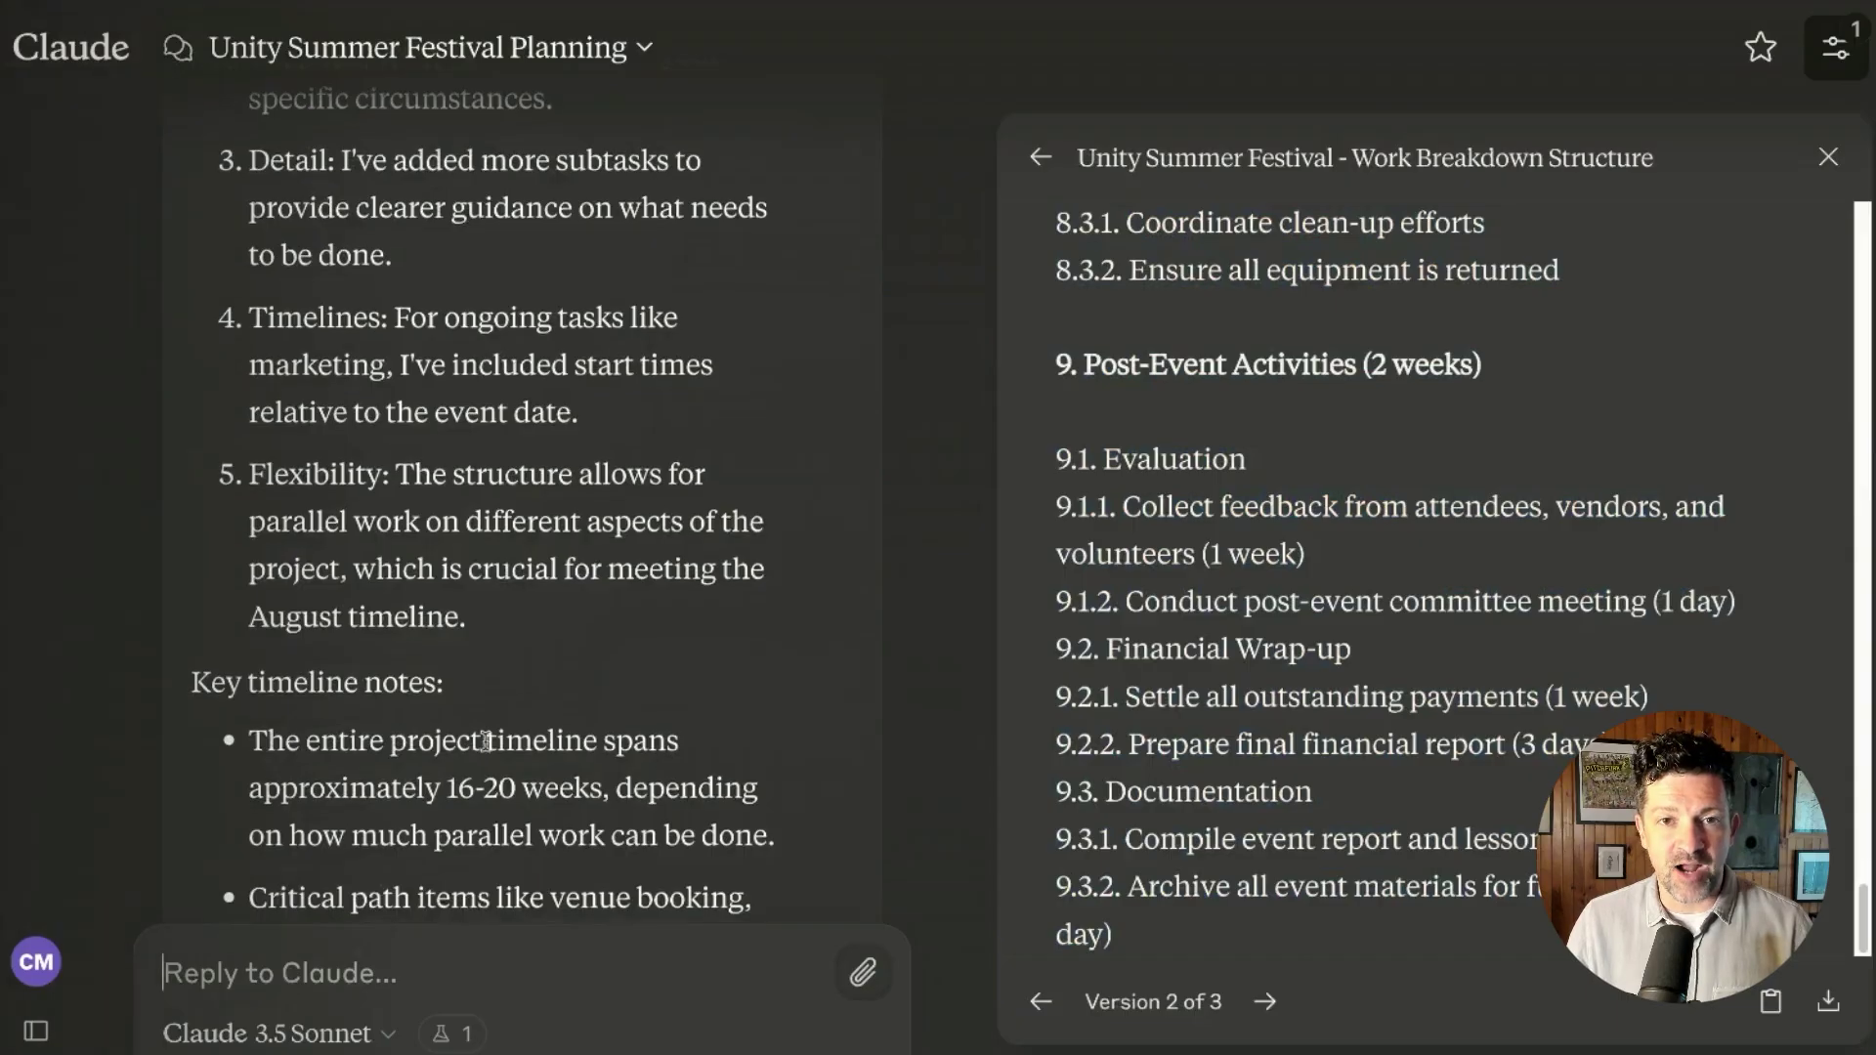
- Switch to Claude and send the copied issue-brainstorming prompt in the Unity Summer Festival Planning chat
scroll(526, 284, "down", 10)
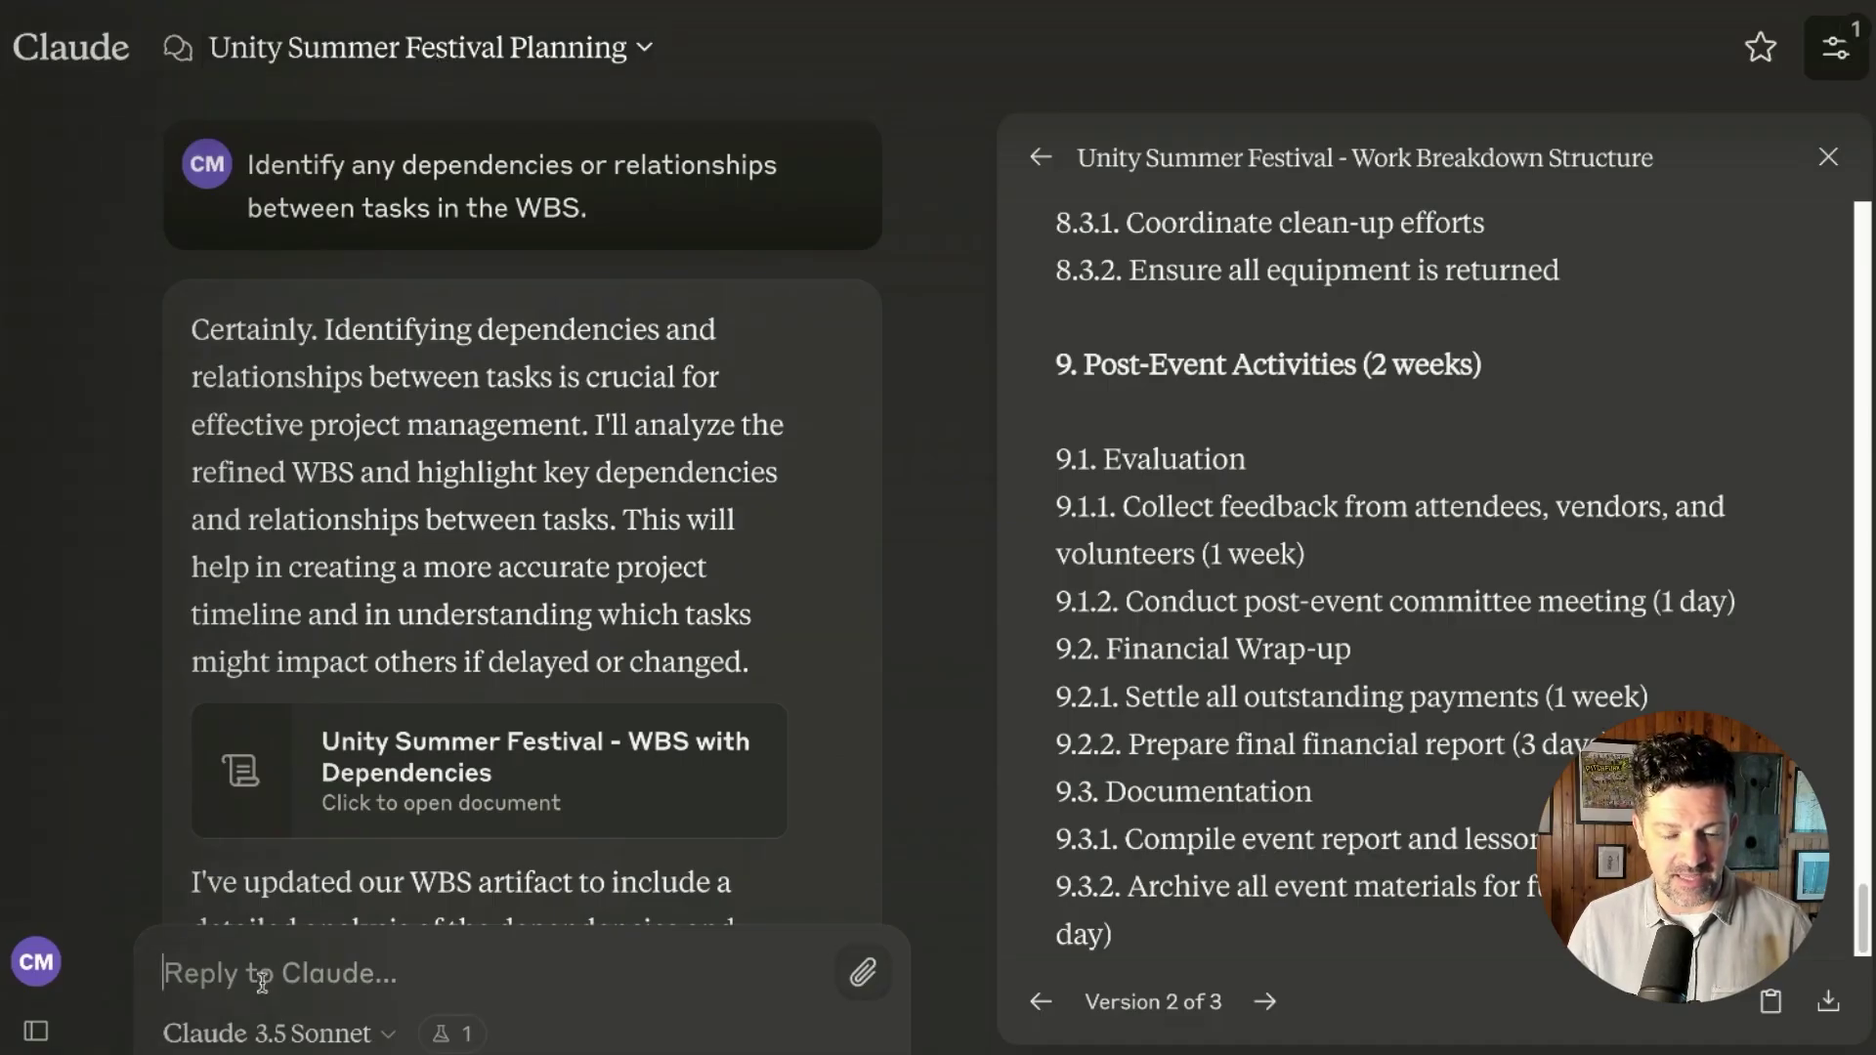
key("ctrl+v")
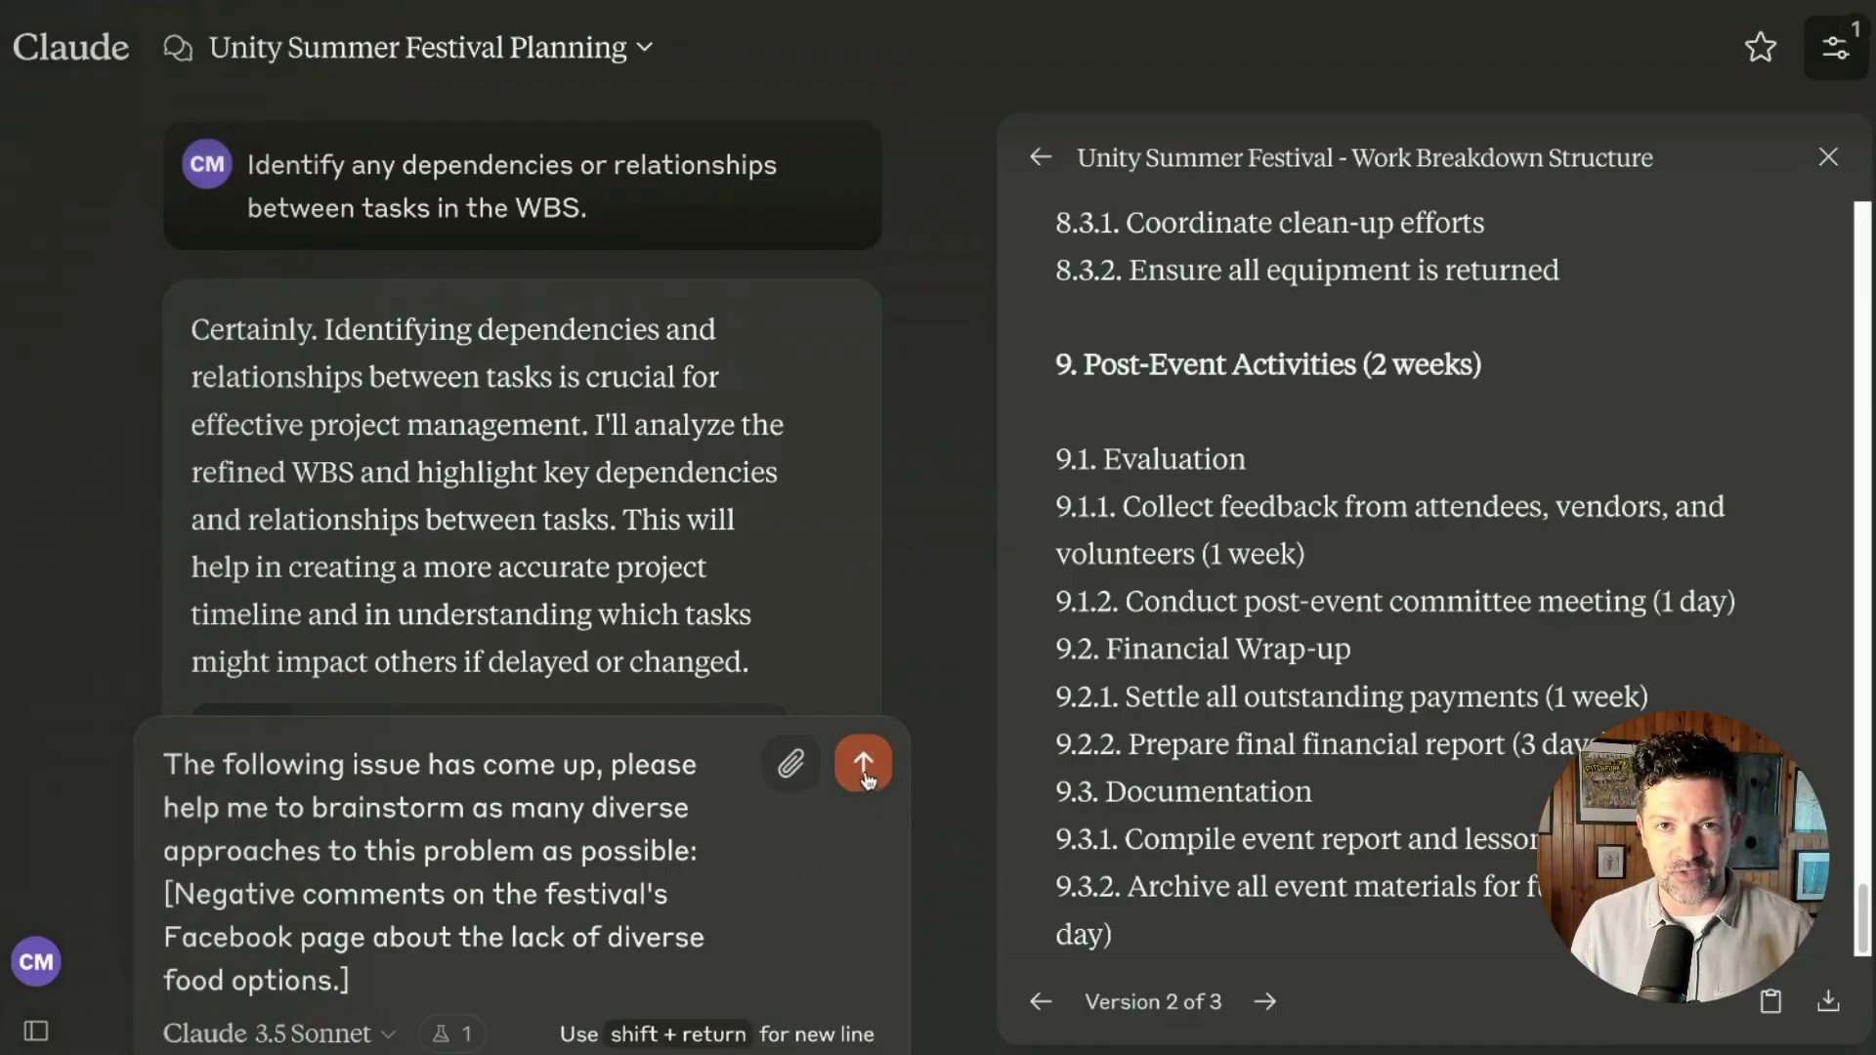
left_click(864, 771)
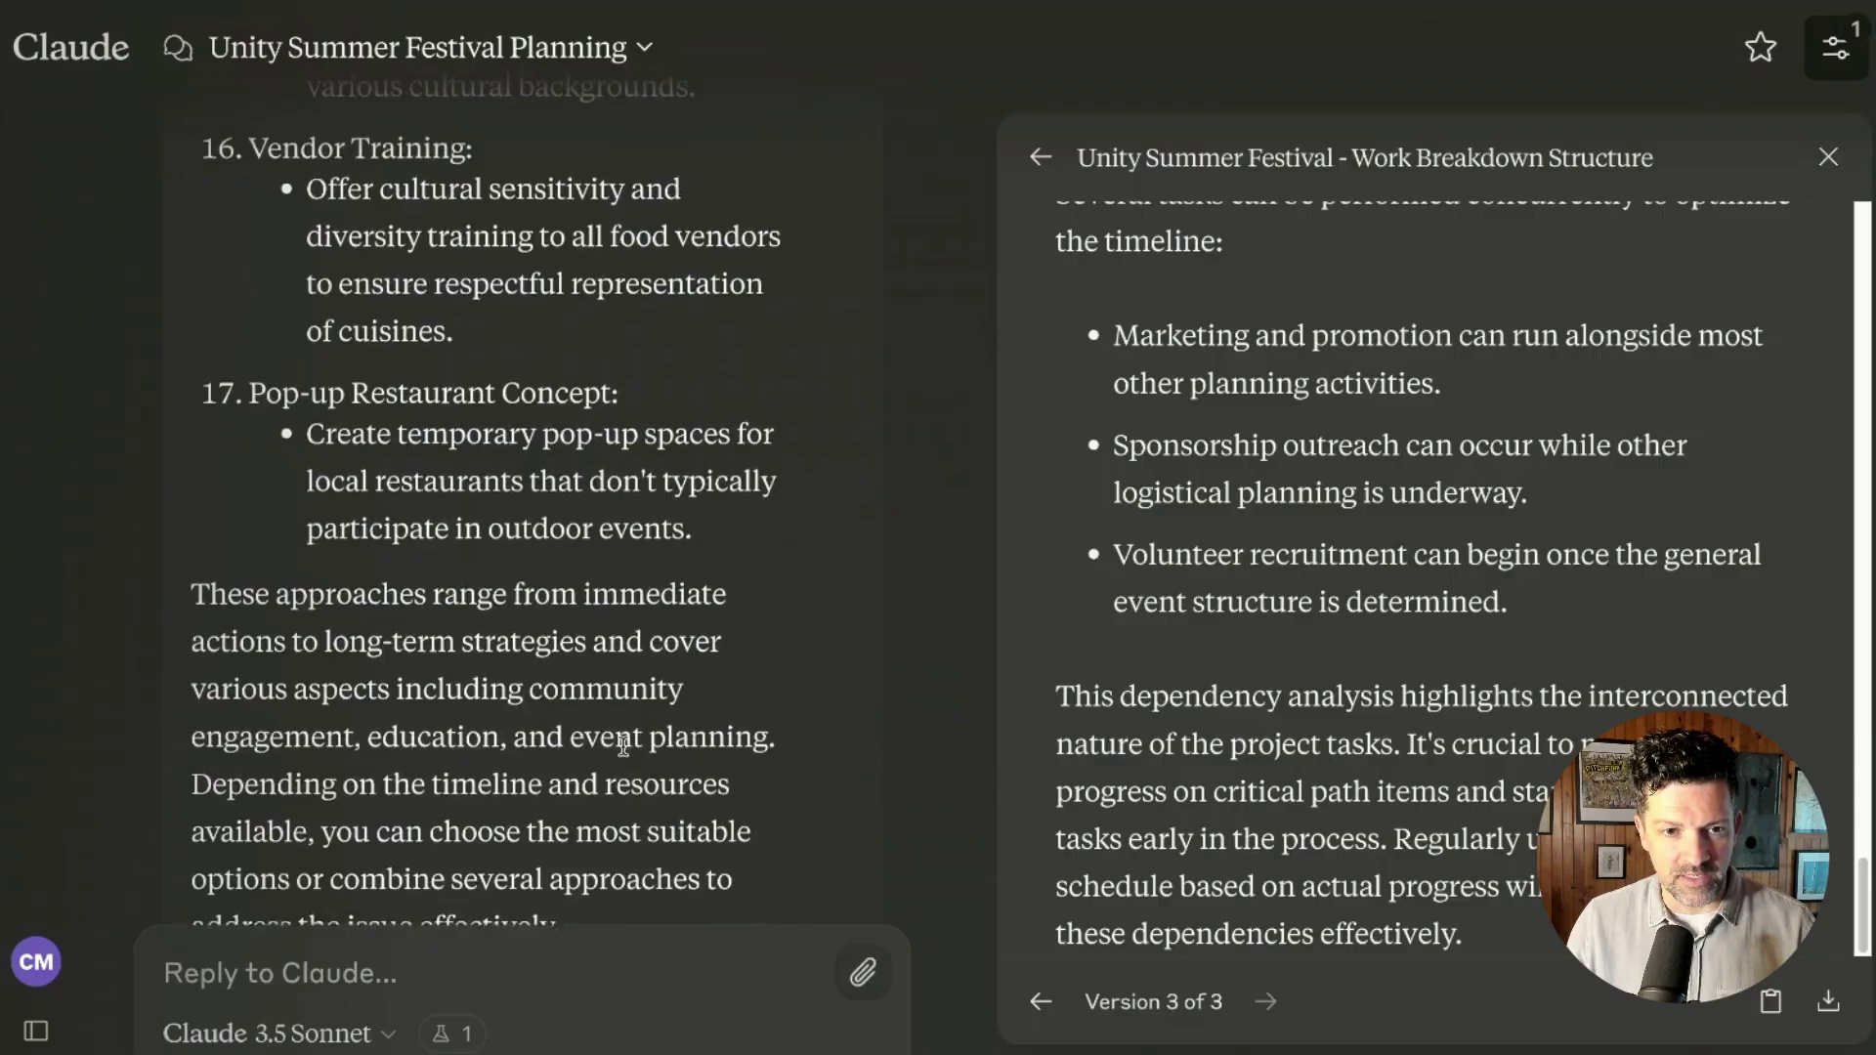
- Read through Claude's numbered approaches to the food diversity issue, working from the last ideas back to the earlier ones
scroll(625, 754, "up", 3)
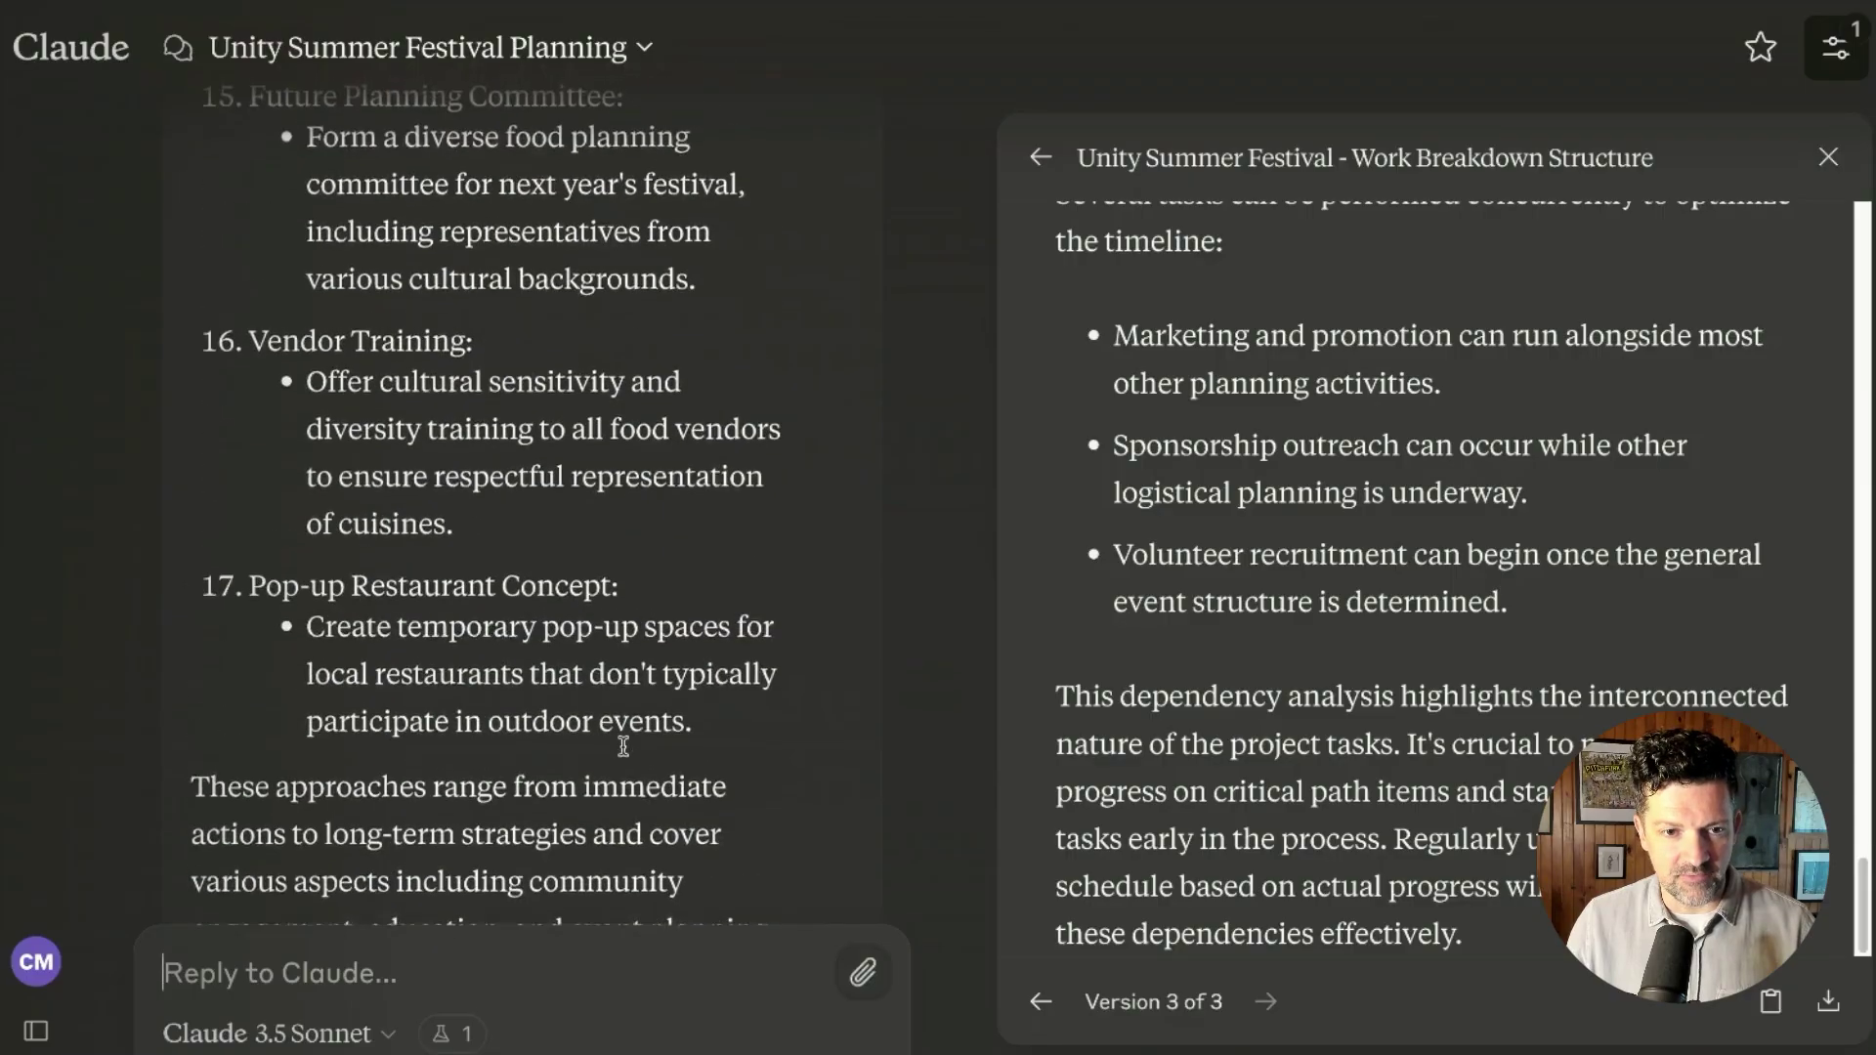
scroll(626, 754, "down", 3)
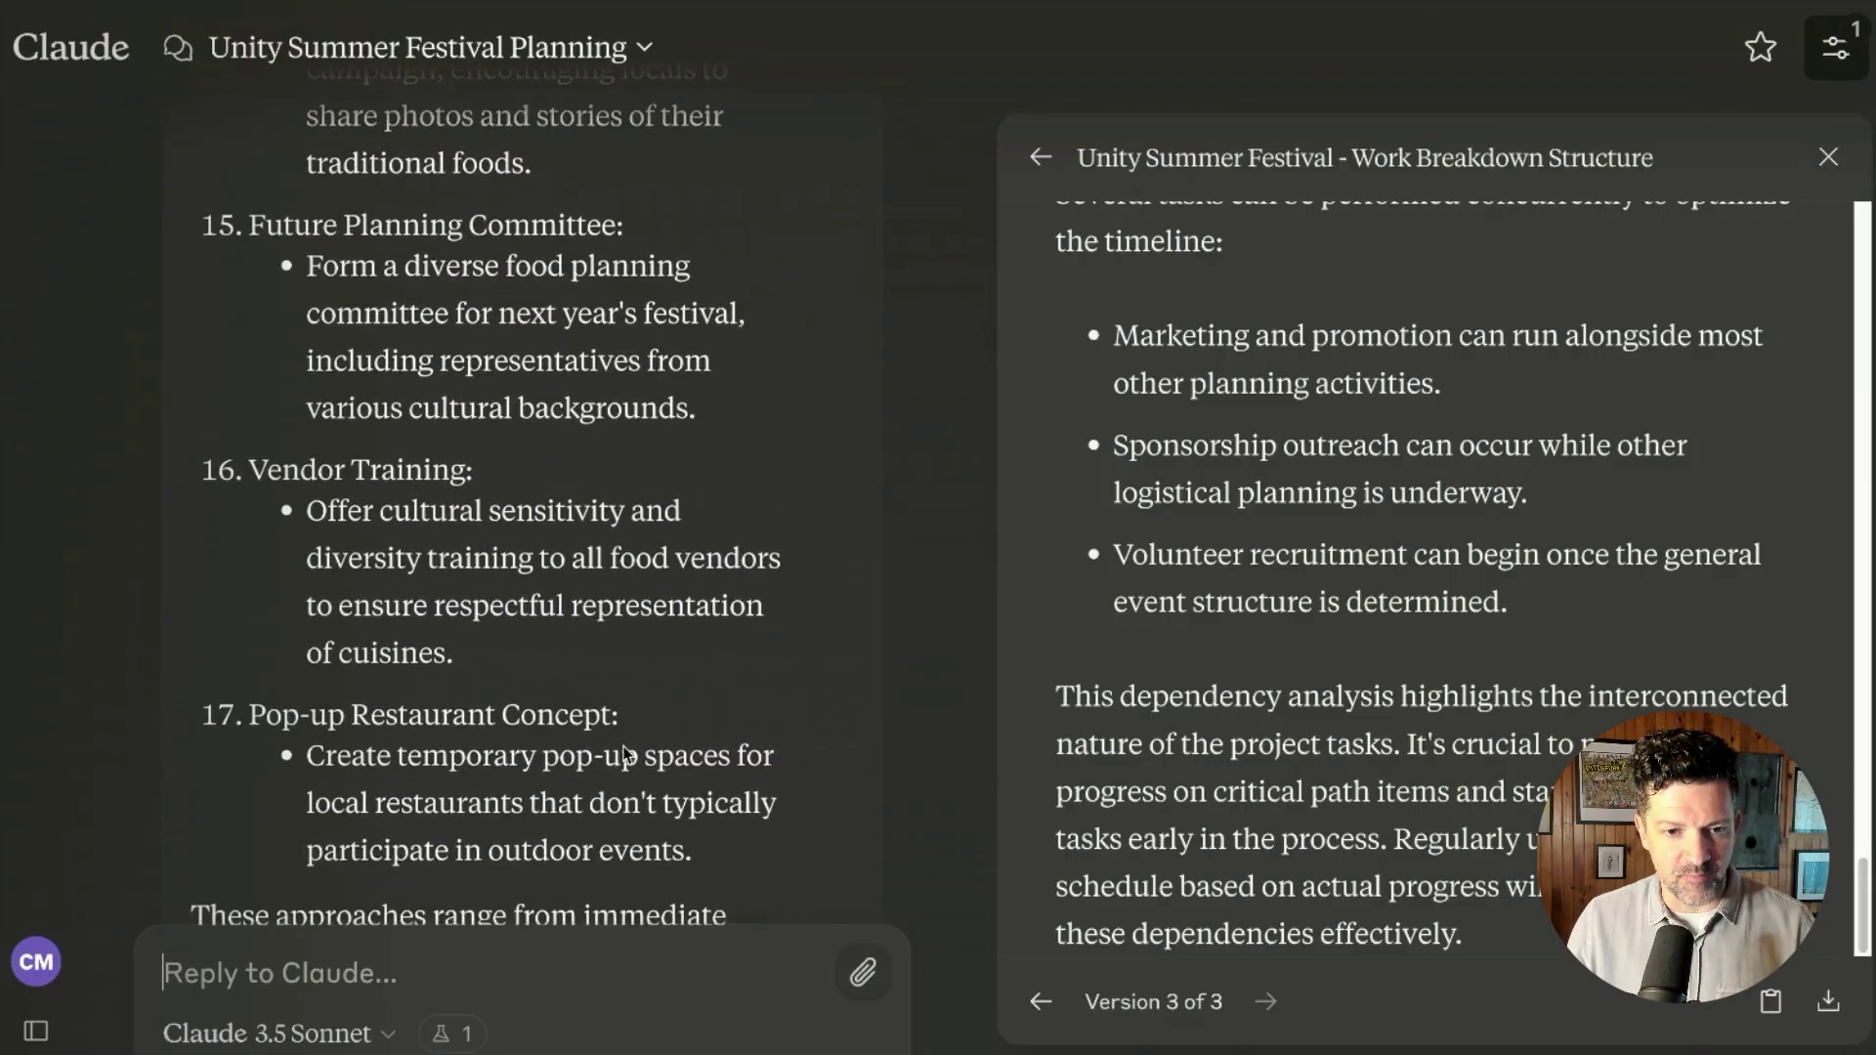
scroll(623, 747, "up", 3)
scroll(623, 747, "up", 5)
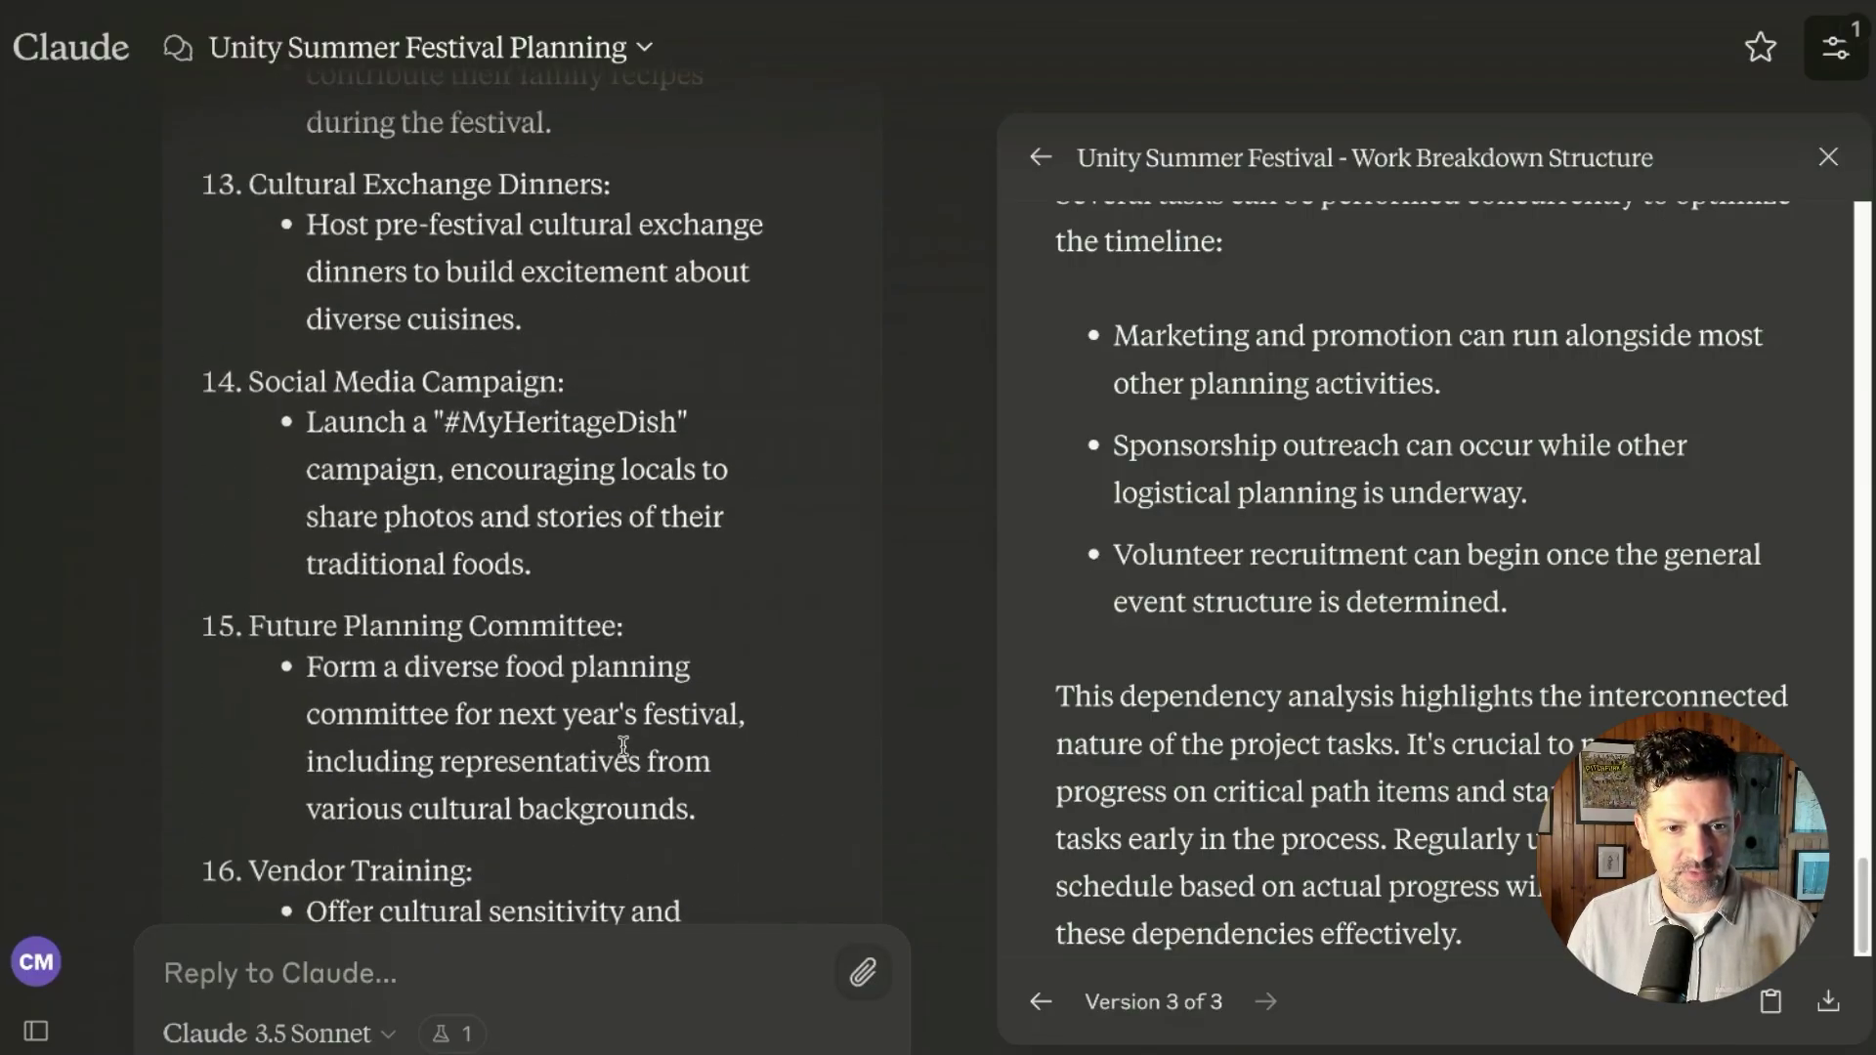
scroll(624, 746, "up", 3)
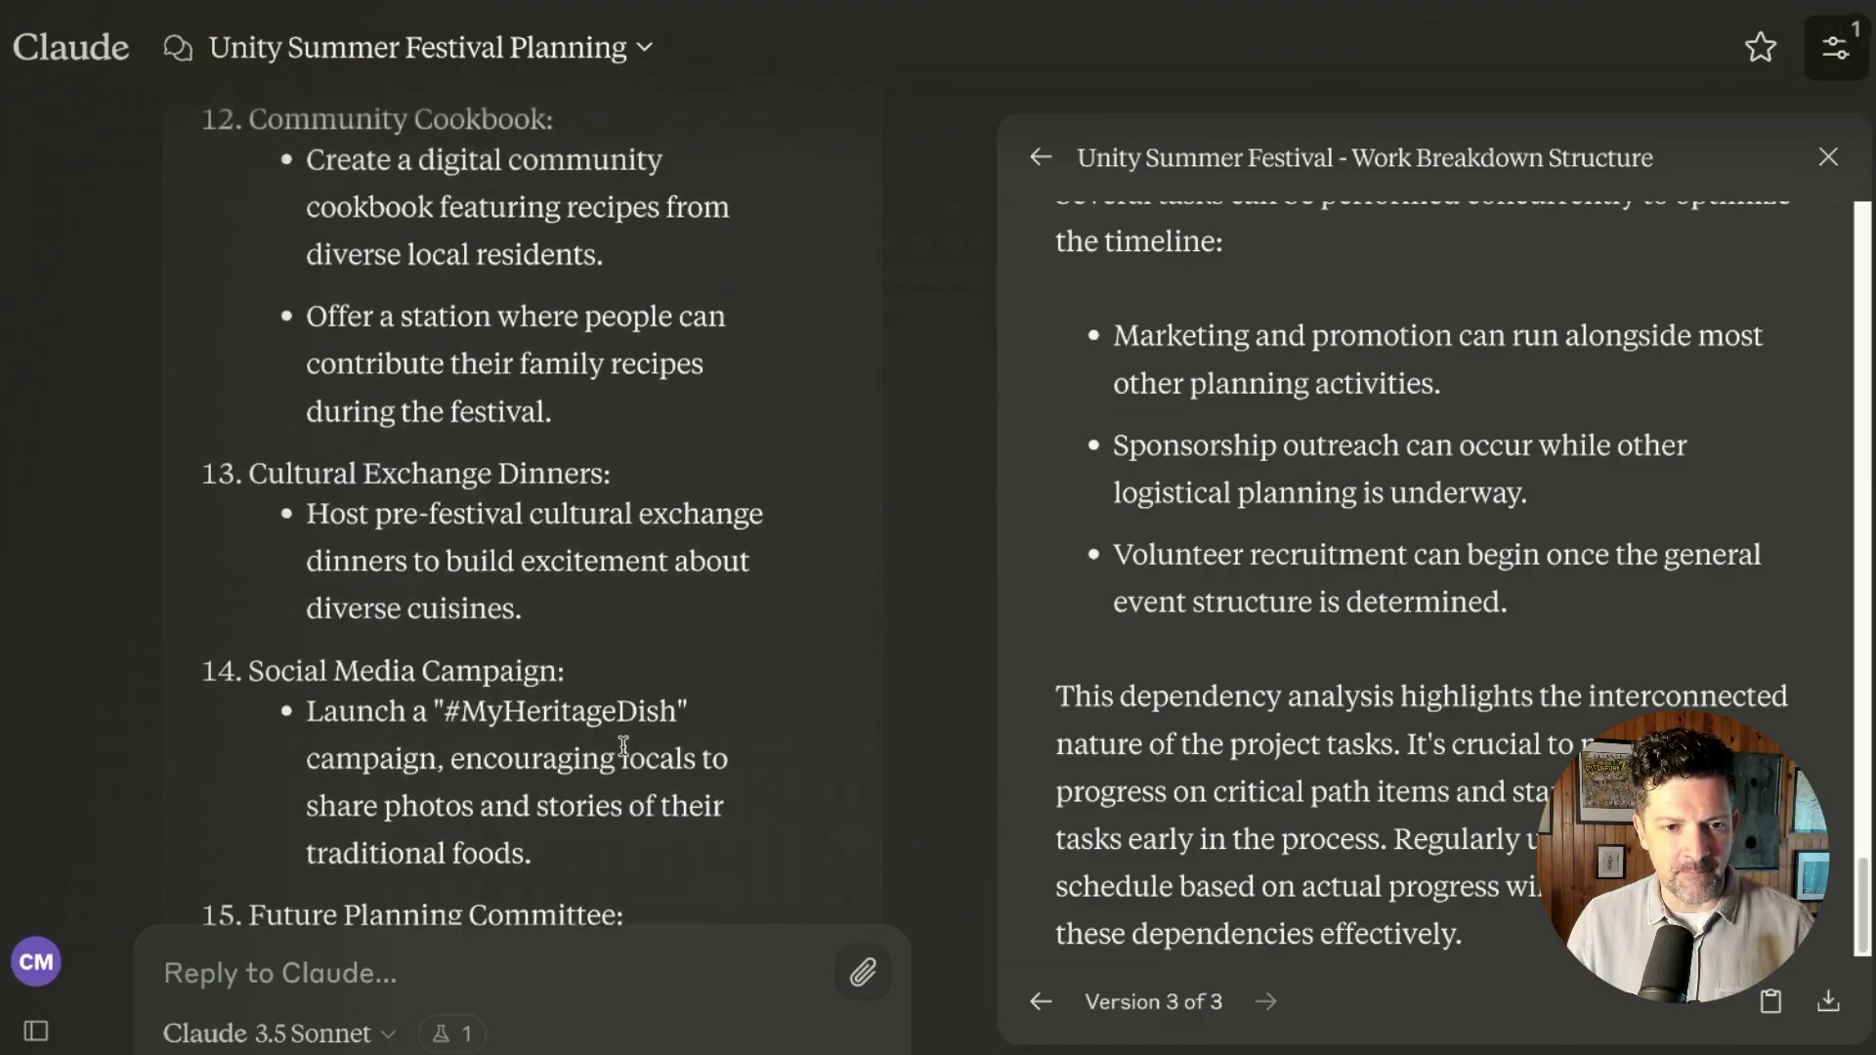
scroll(623, 747, "up", 6)
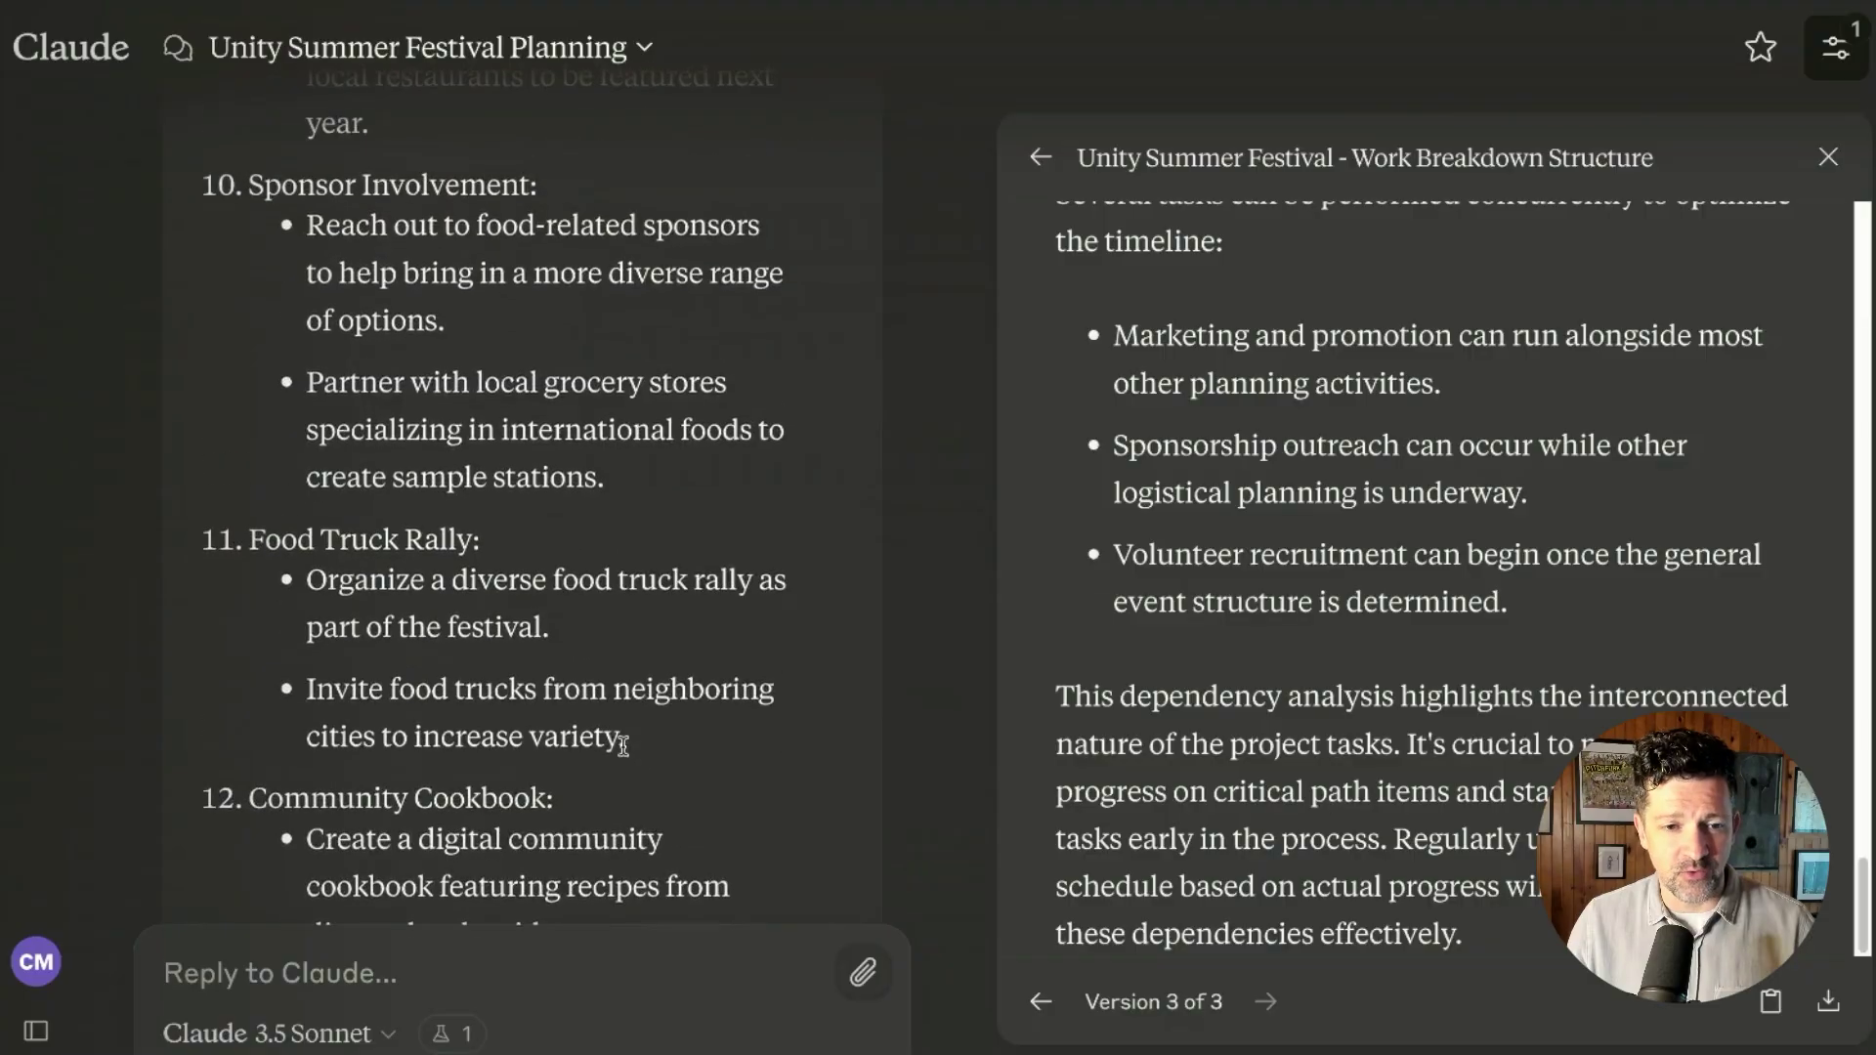
scroll(623, 746, "up", 7)
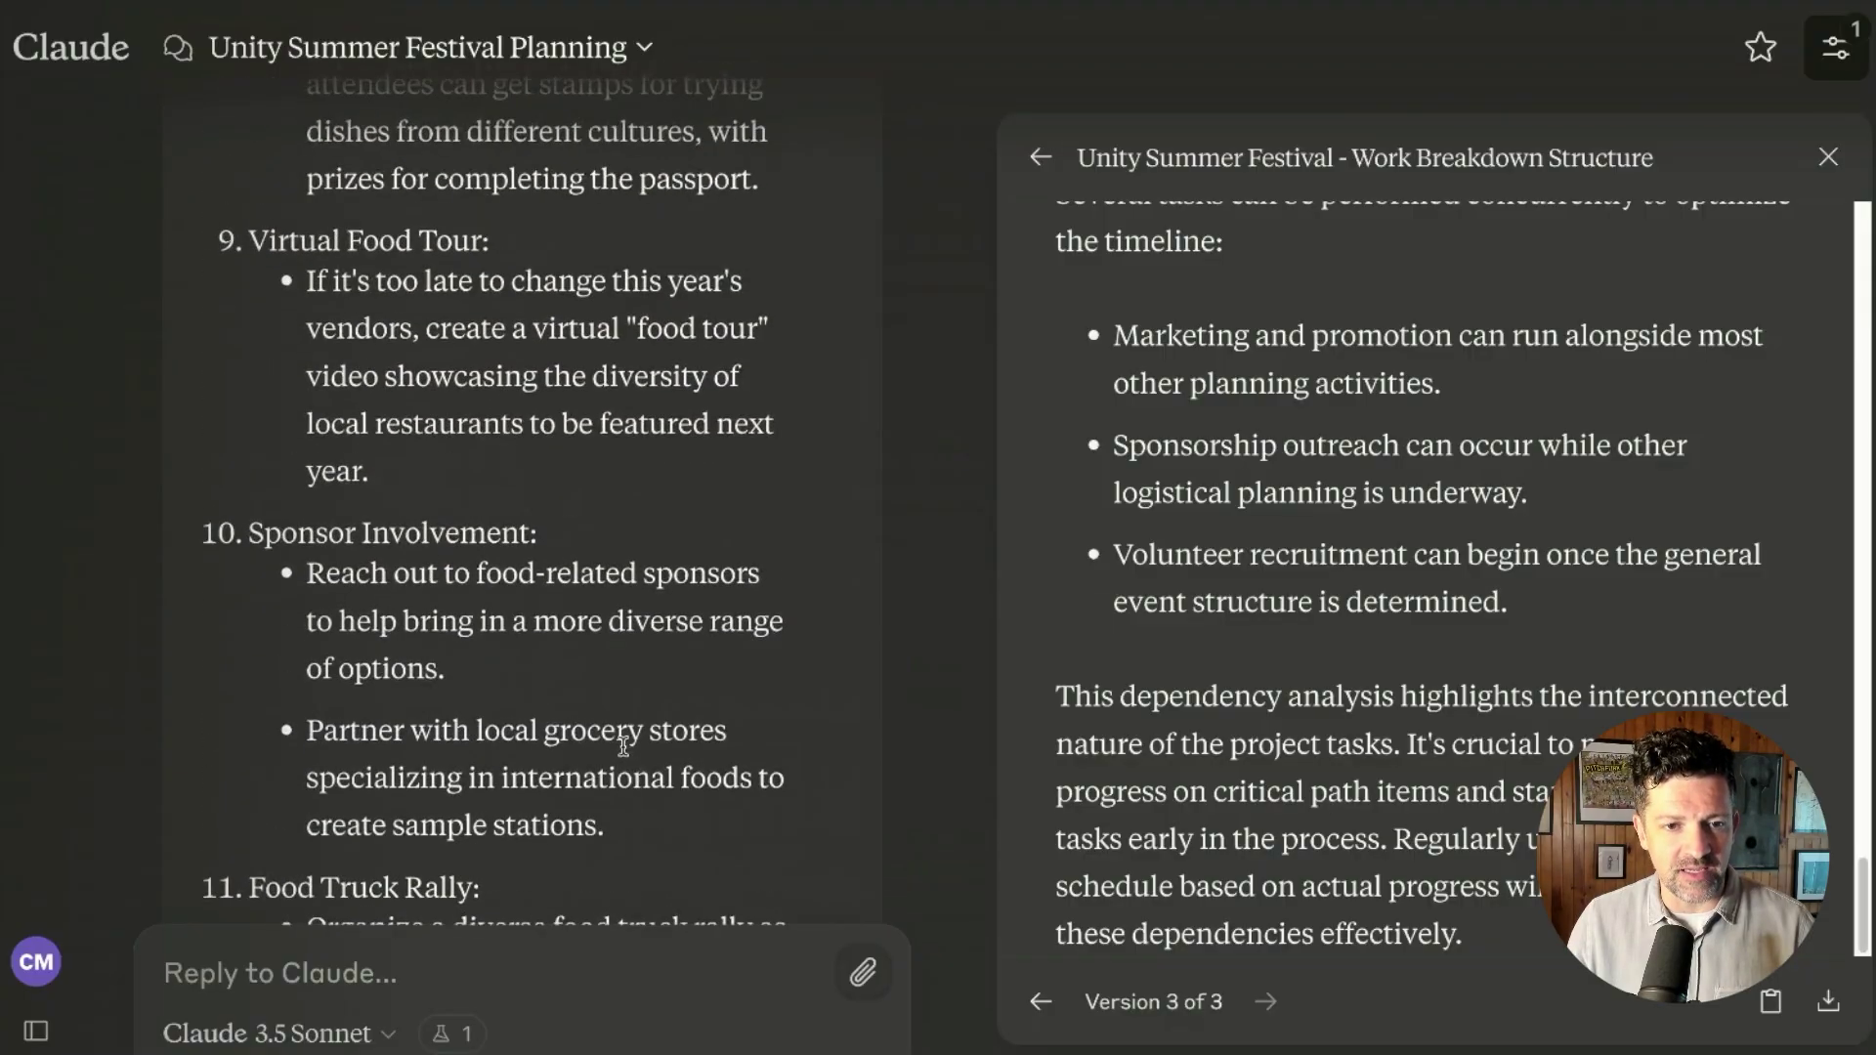
scroll(623, 746, "up", 4)
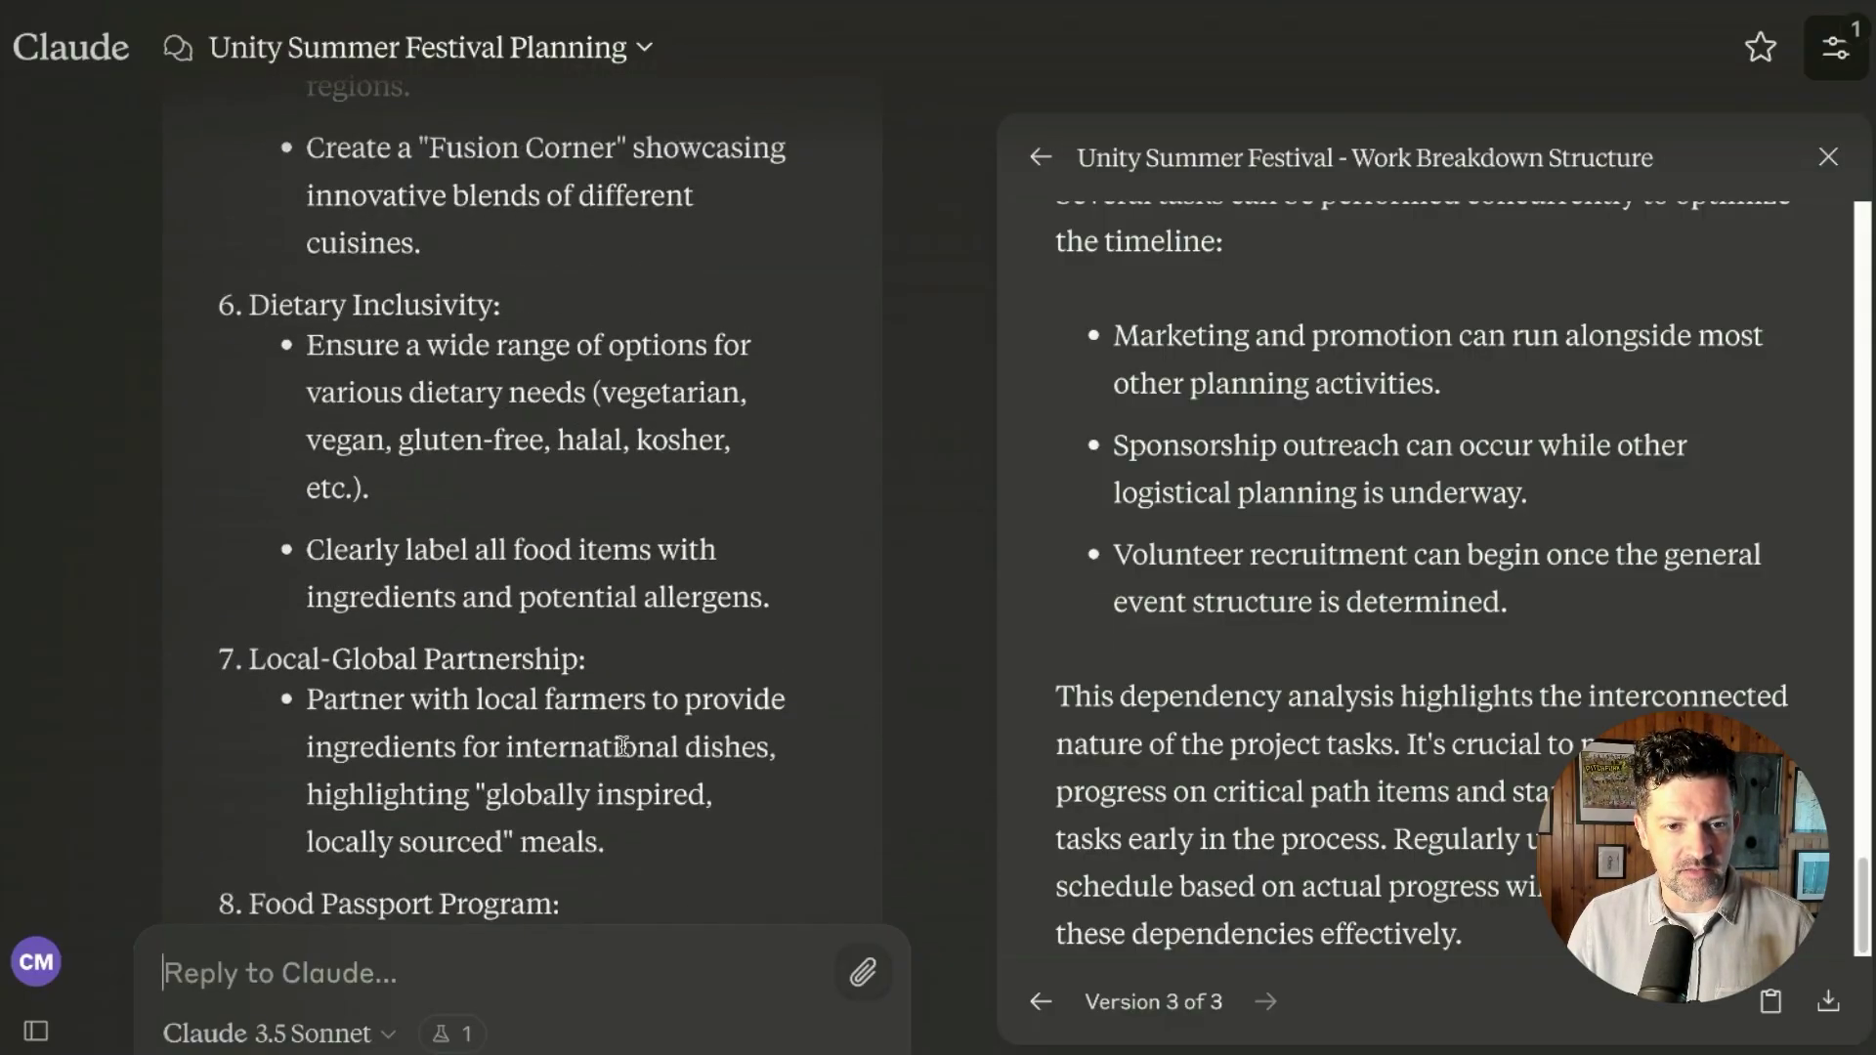
- Send the reply "Option [17] is best with the following tweaks: [let's make sure to address different diets and cultures.]"
left_click(320, 975)
type("Option [17] is best with the following tweaks: [let's make sure to address different diets and cultures.]")
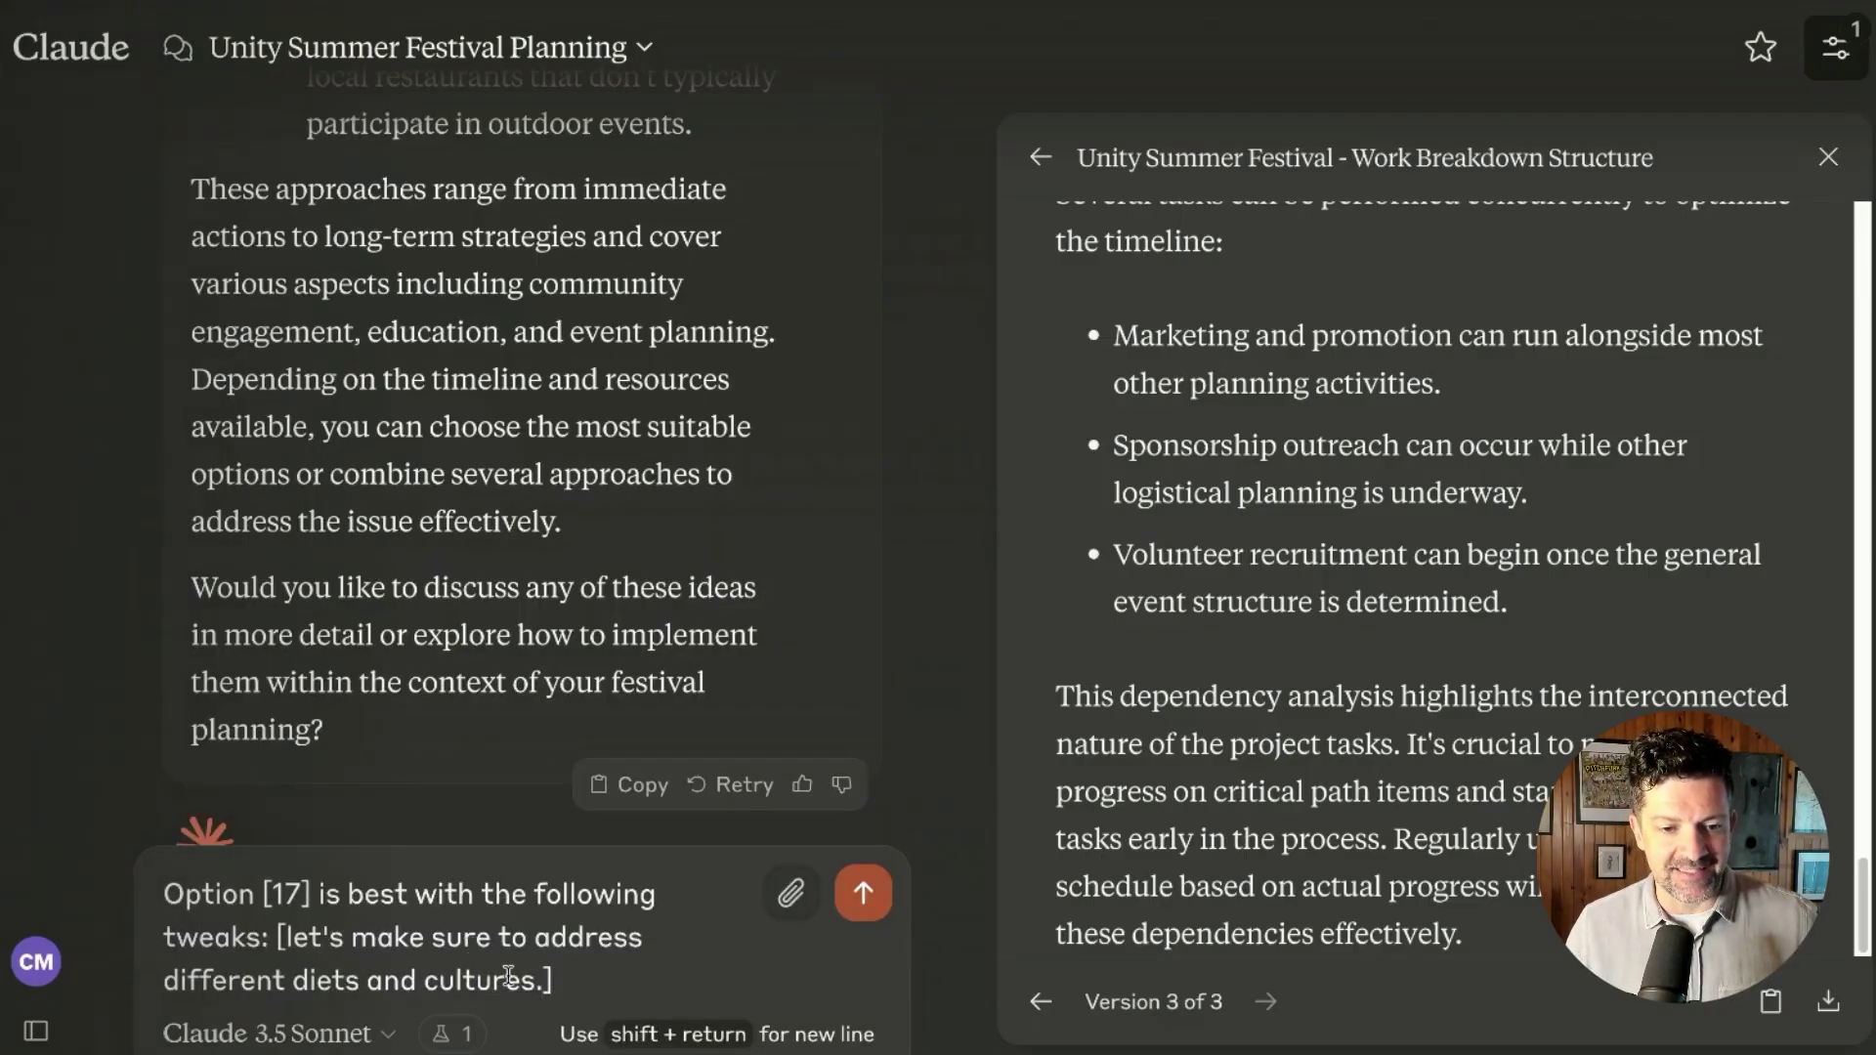
left_click(864, 893)
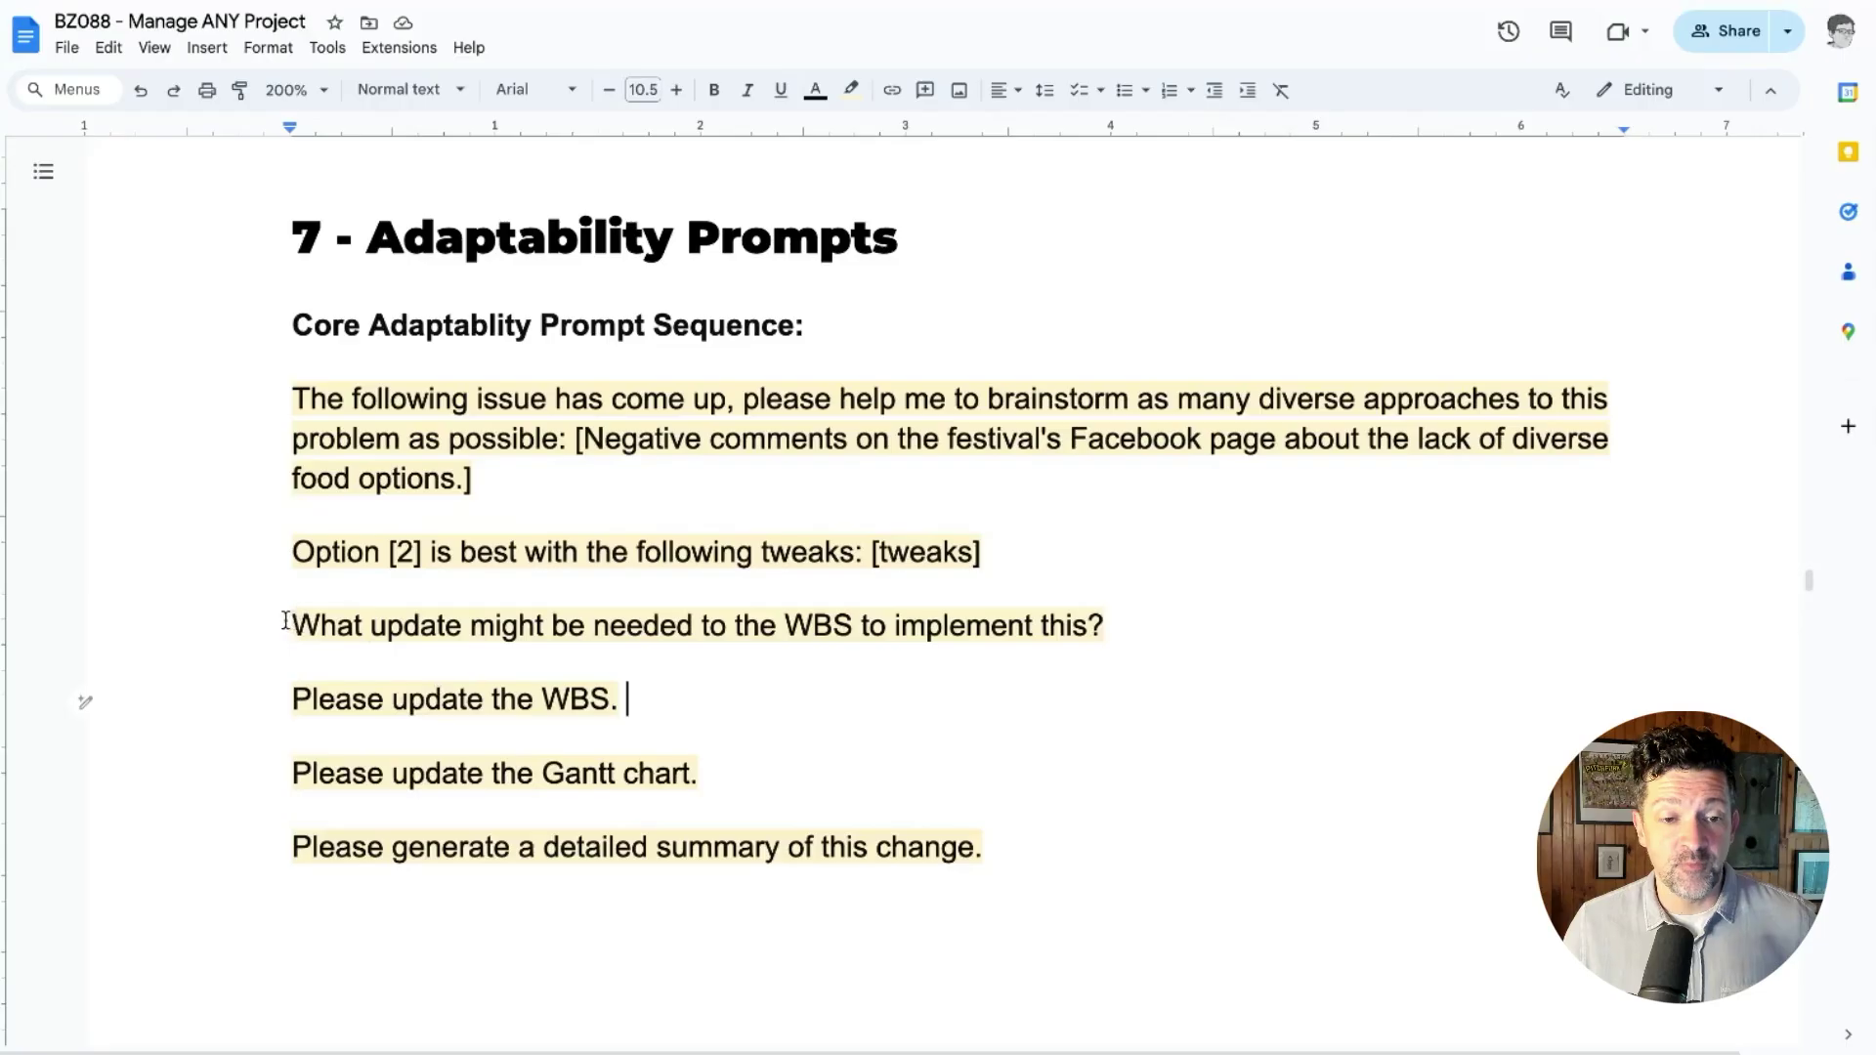
- In the Google Docs guide, examine the remaining adaptability prompts on WBS updates, the Gantt chart update and the detailed change summary
left_click_drag(290, 625, 1143, 635)
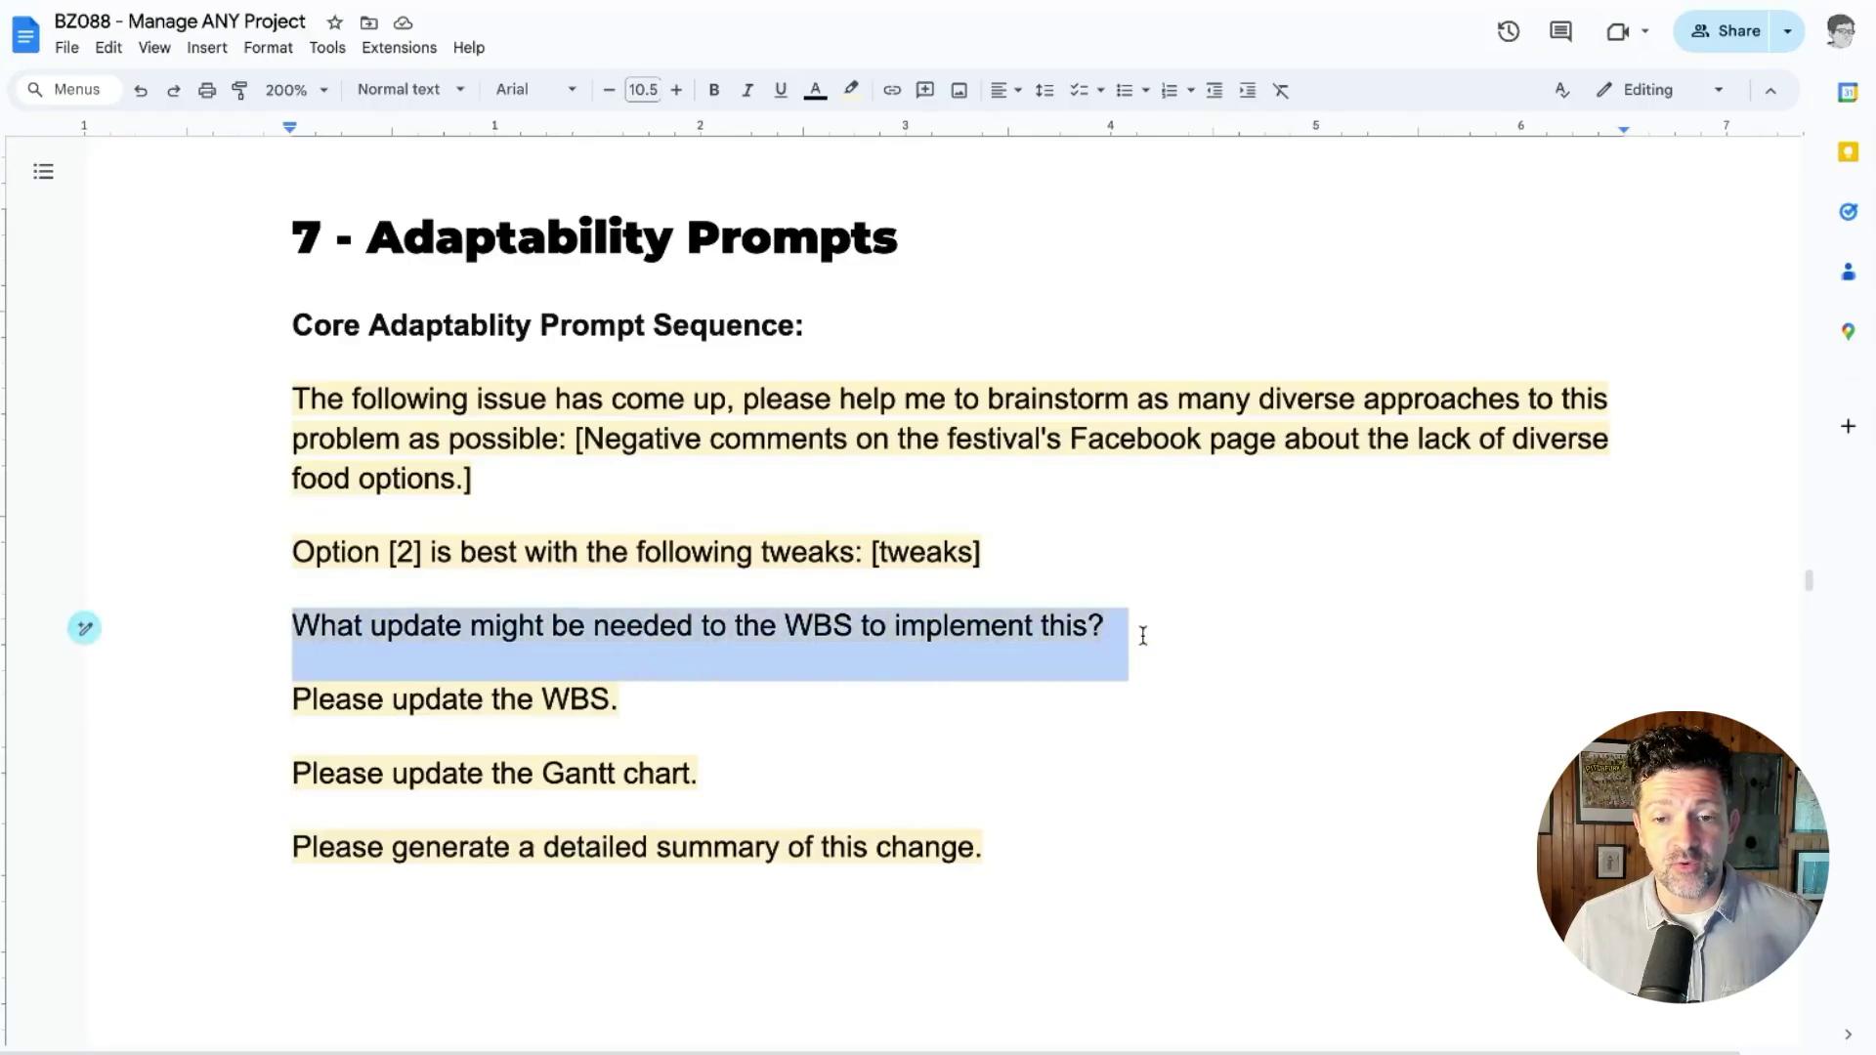
left_click(785, 633)
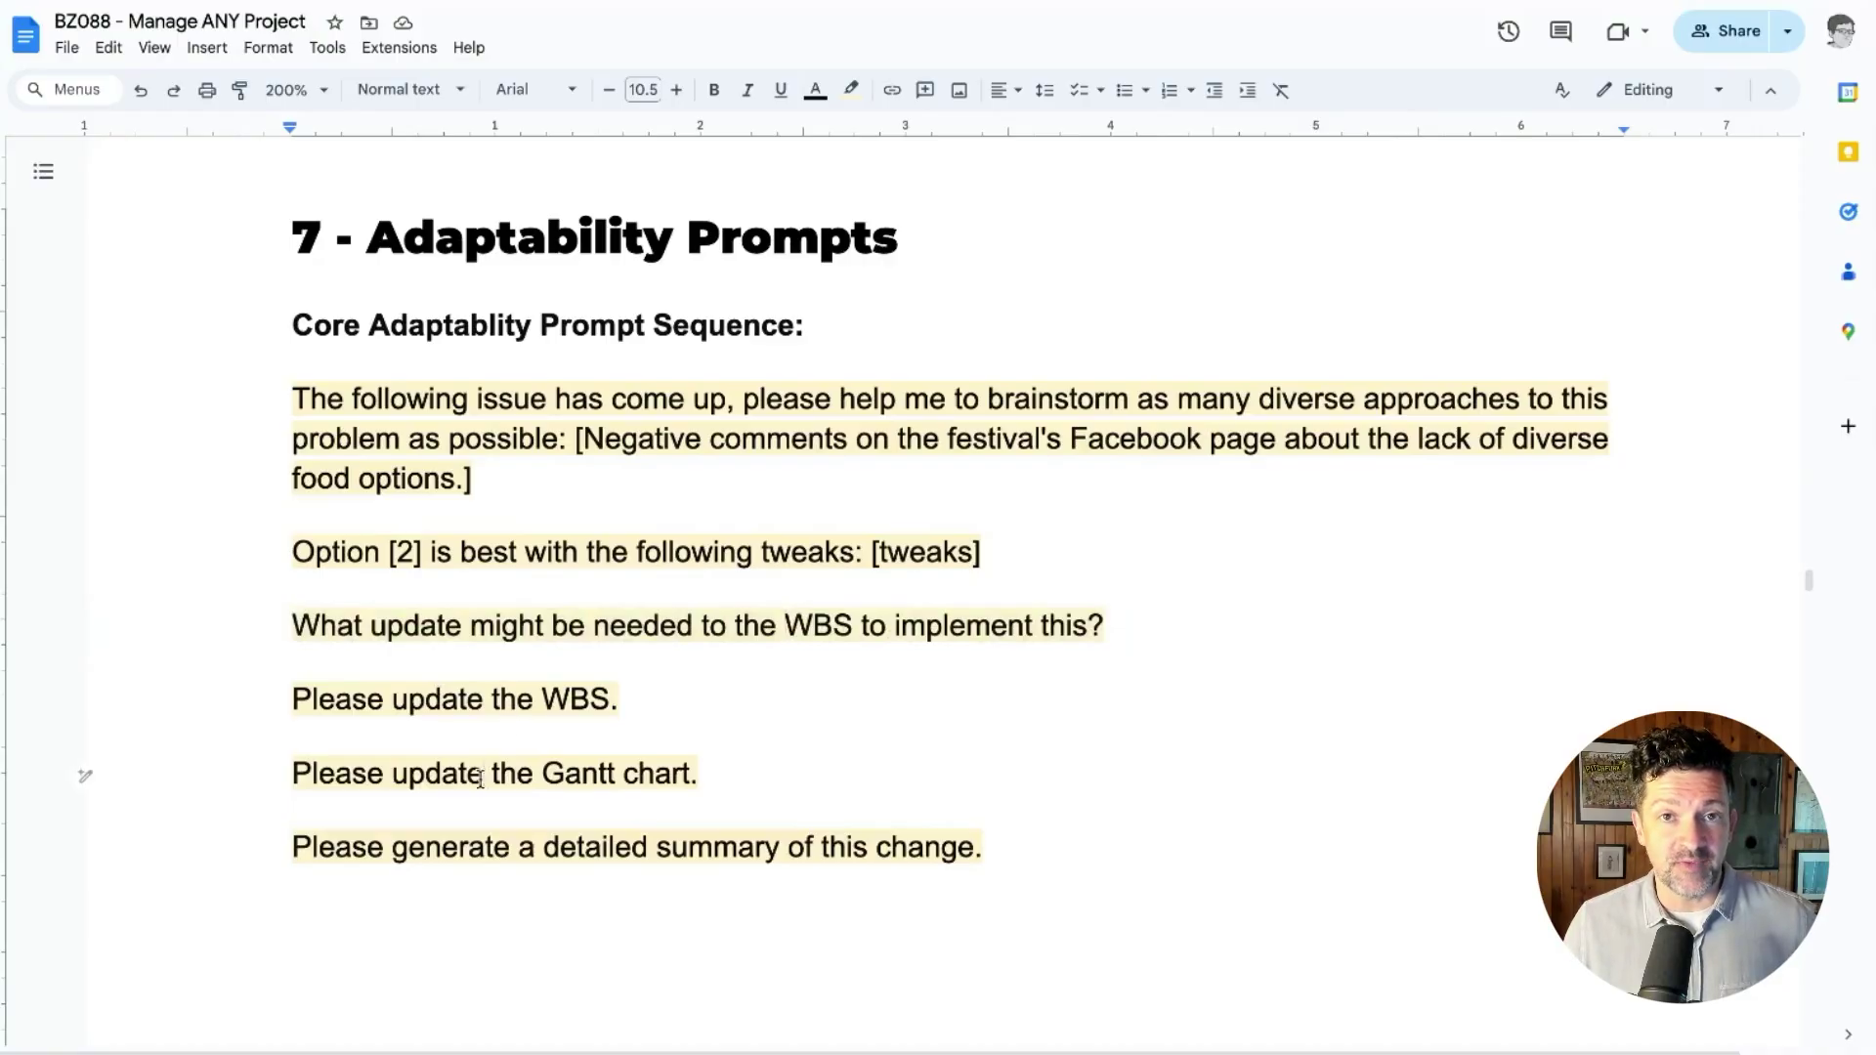
left_click_drag(725, 774, 263, 774)
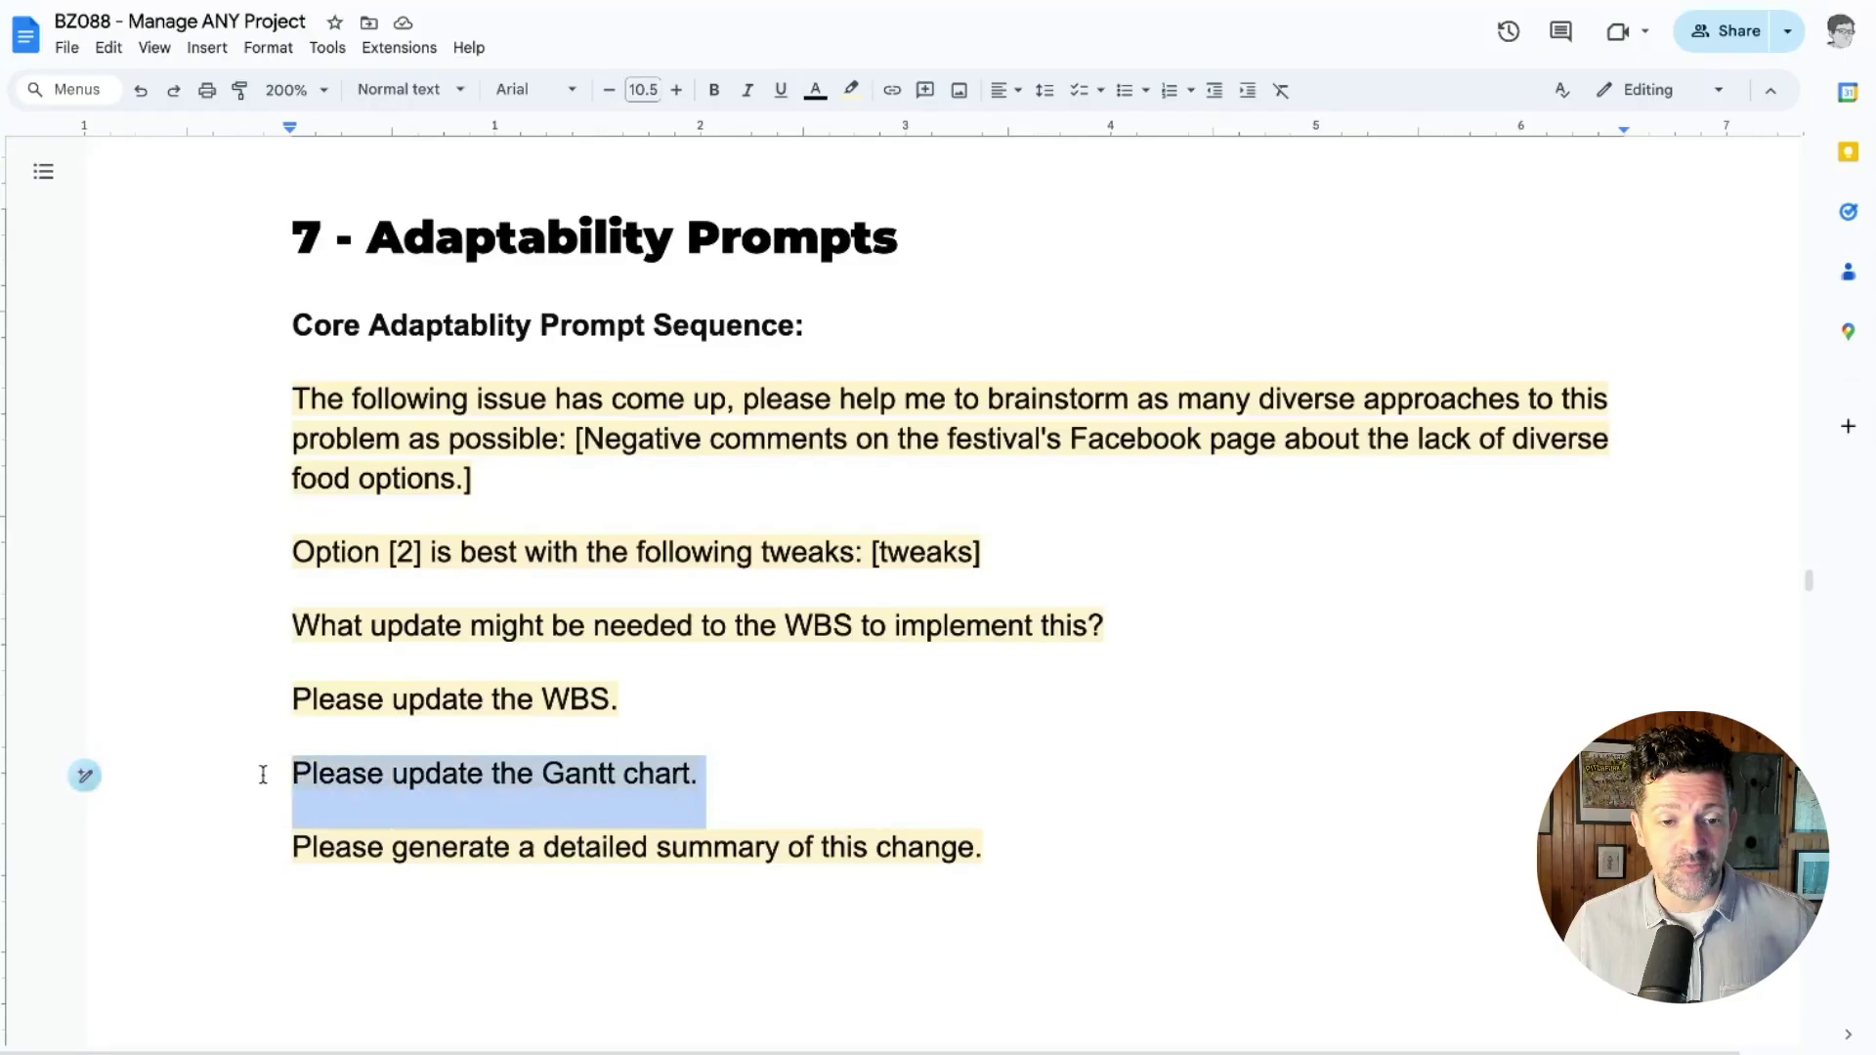
left_click(314, 811)
left_click_drag(284, 846, 982, 863)
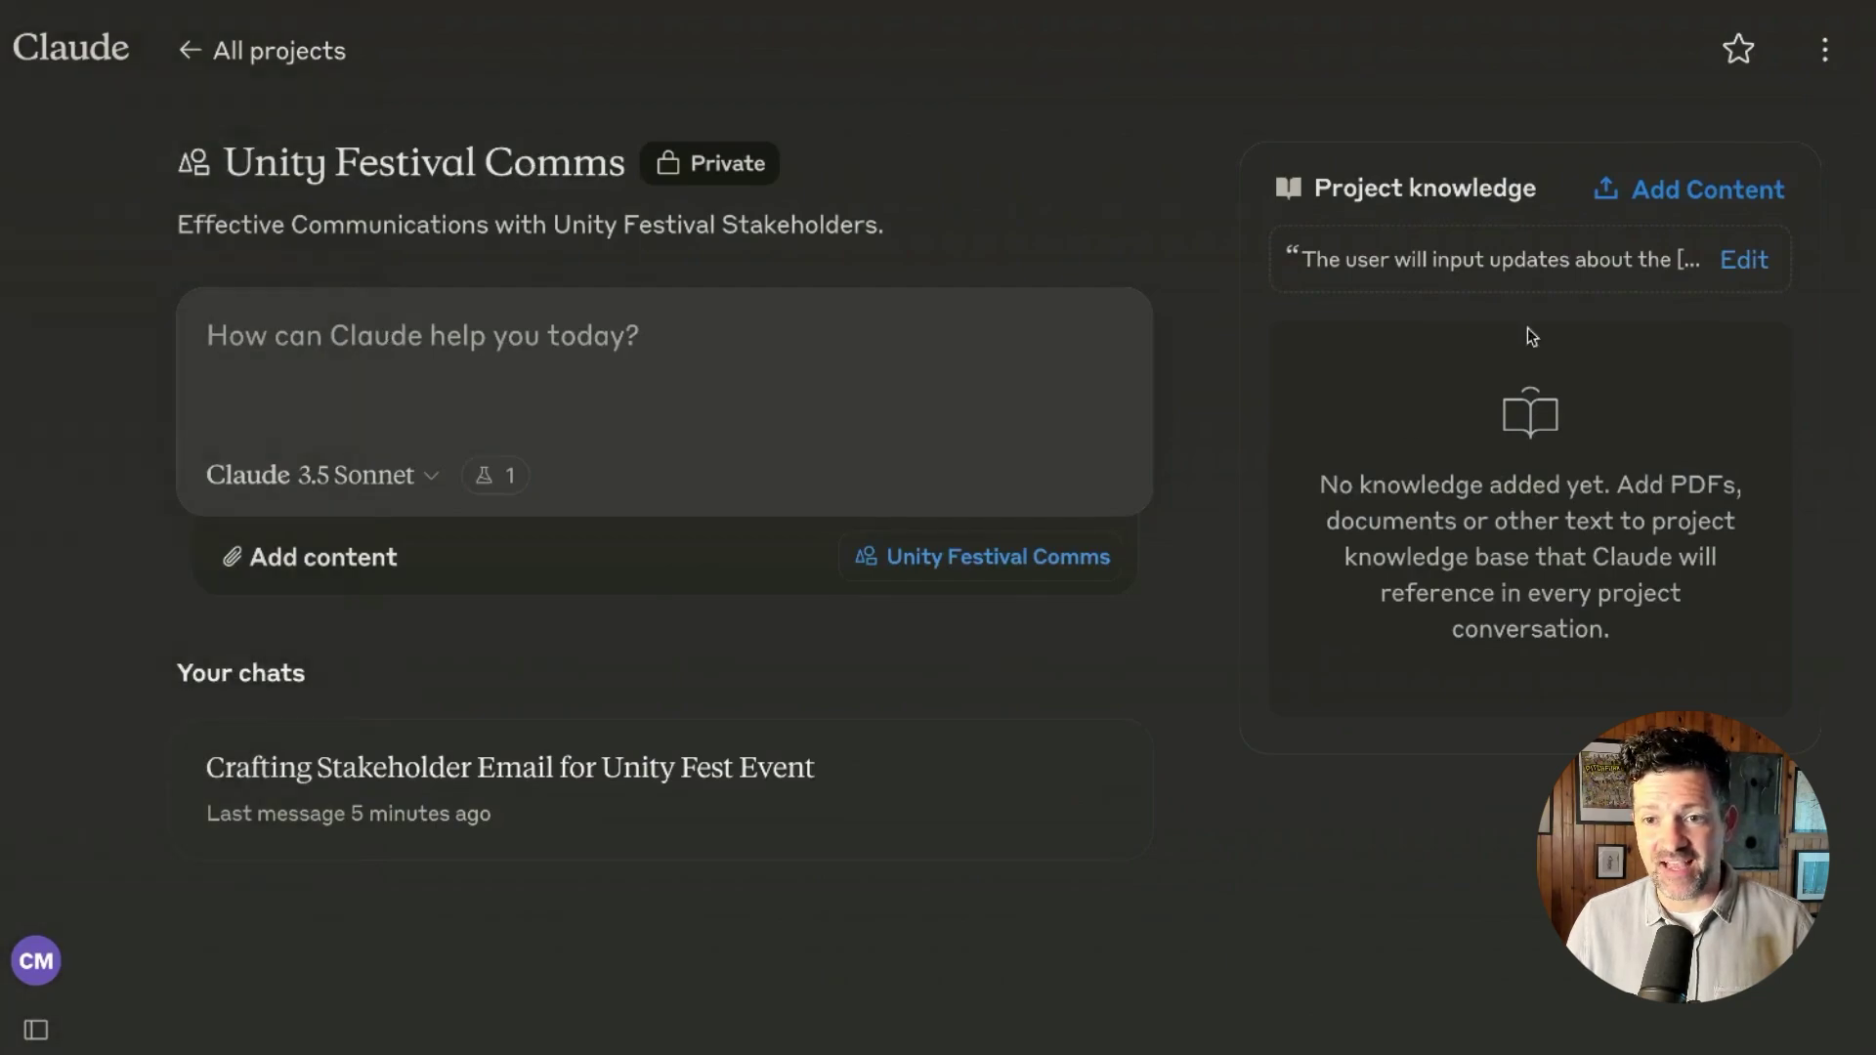
- In Claude's Unity Festival Comms project, send the request for stakeholder emails about negative food sentiment, with the Diverse Pop-up Restaurants Concept plan pasted
mouse_move(1445, 266)
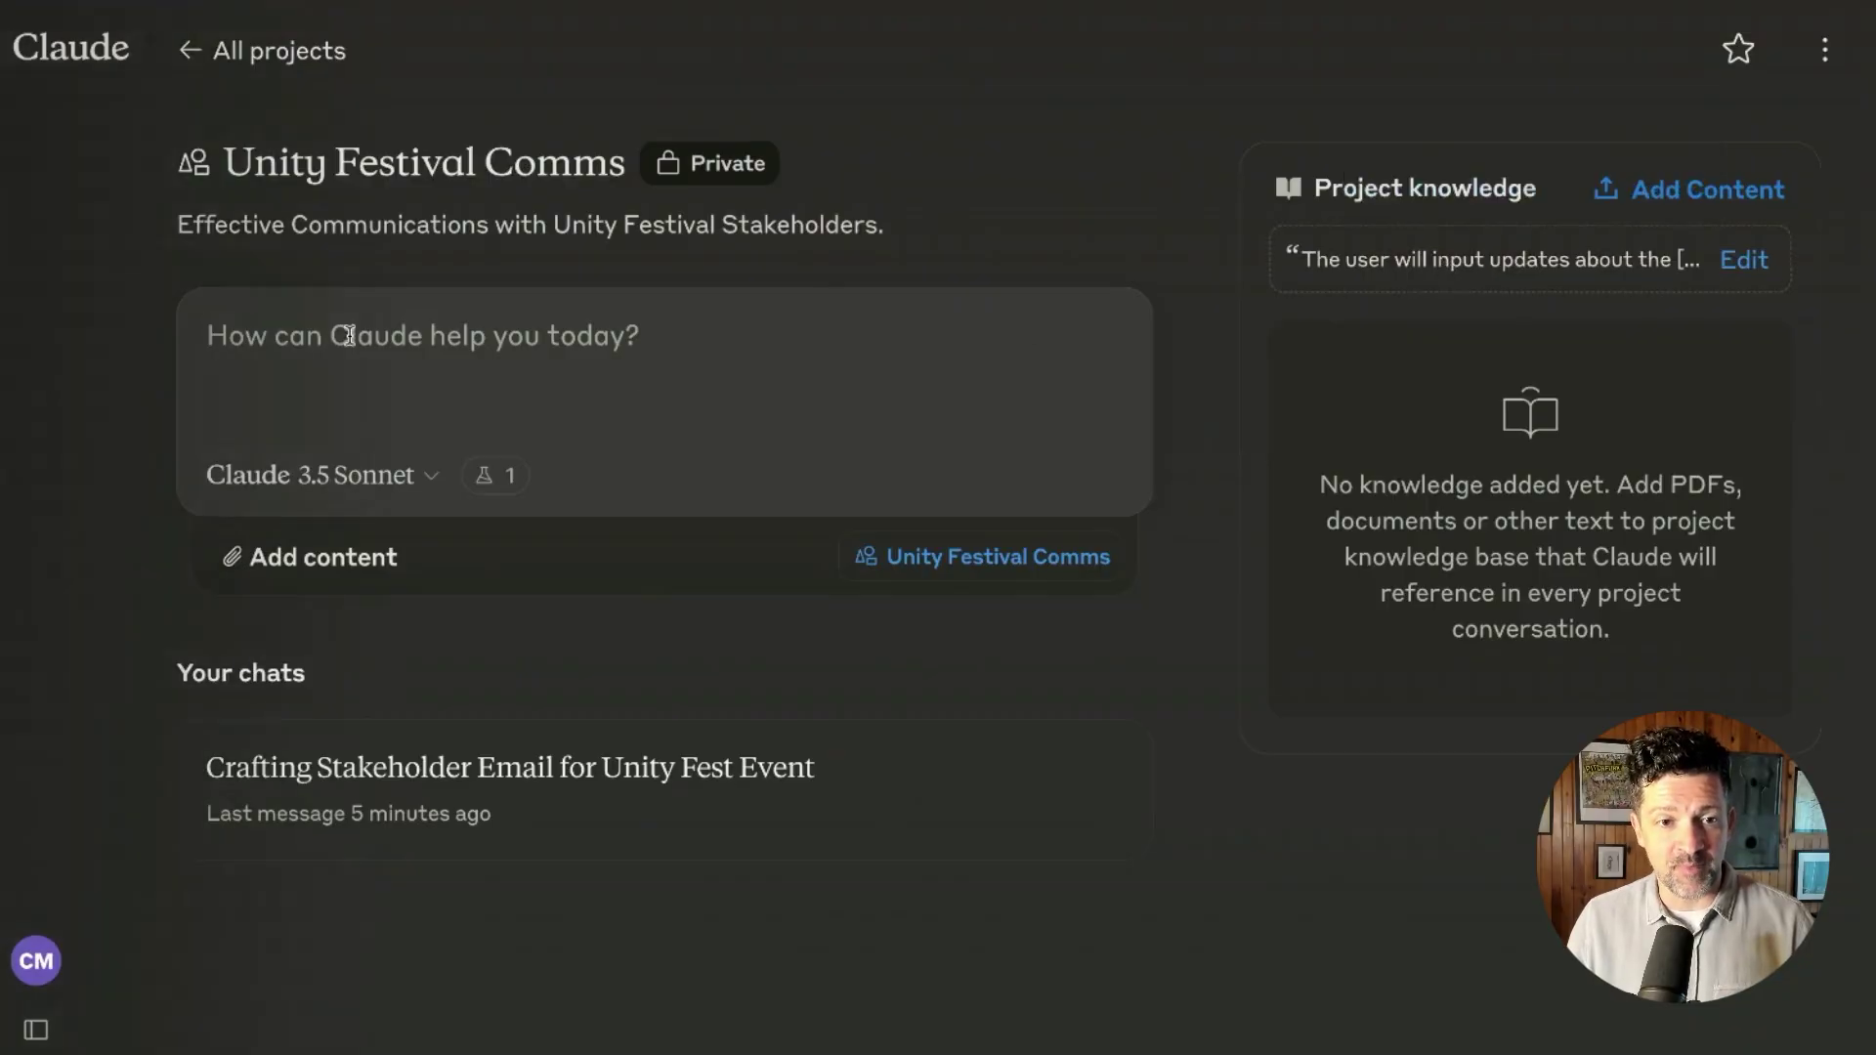
key("ctrl+v")
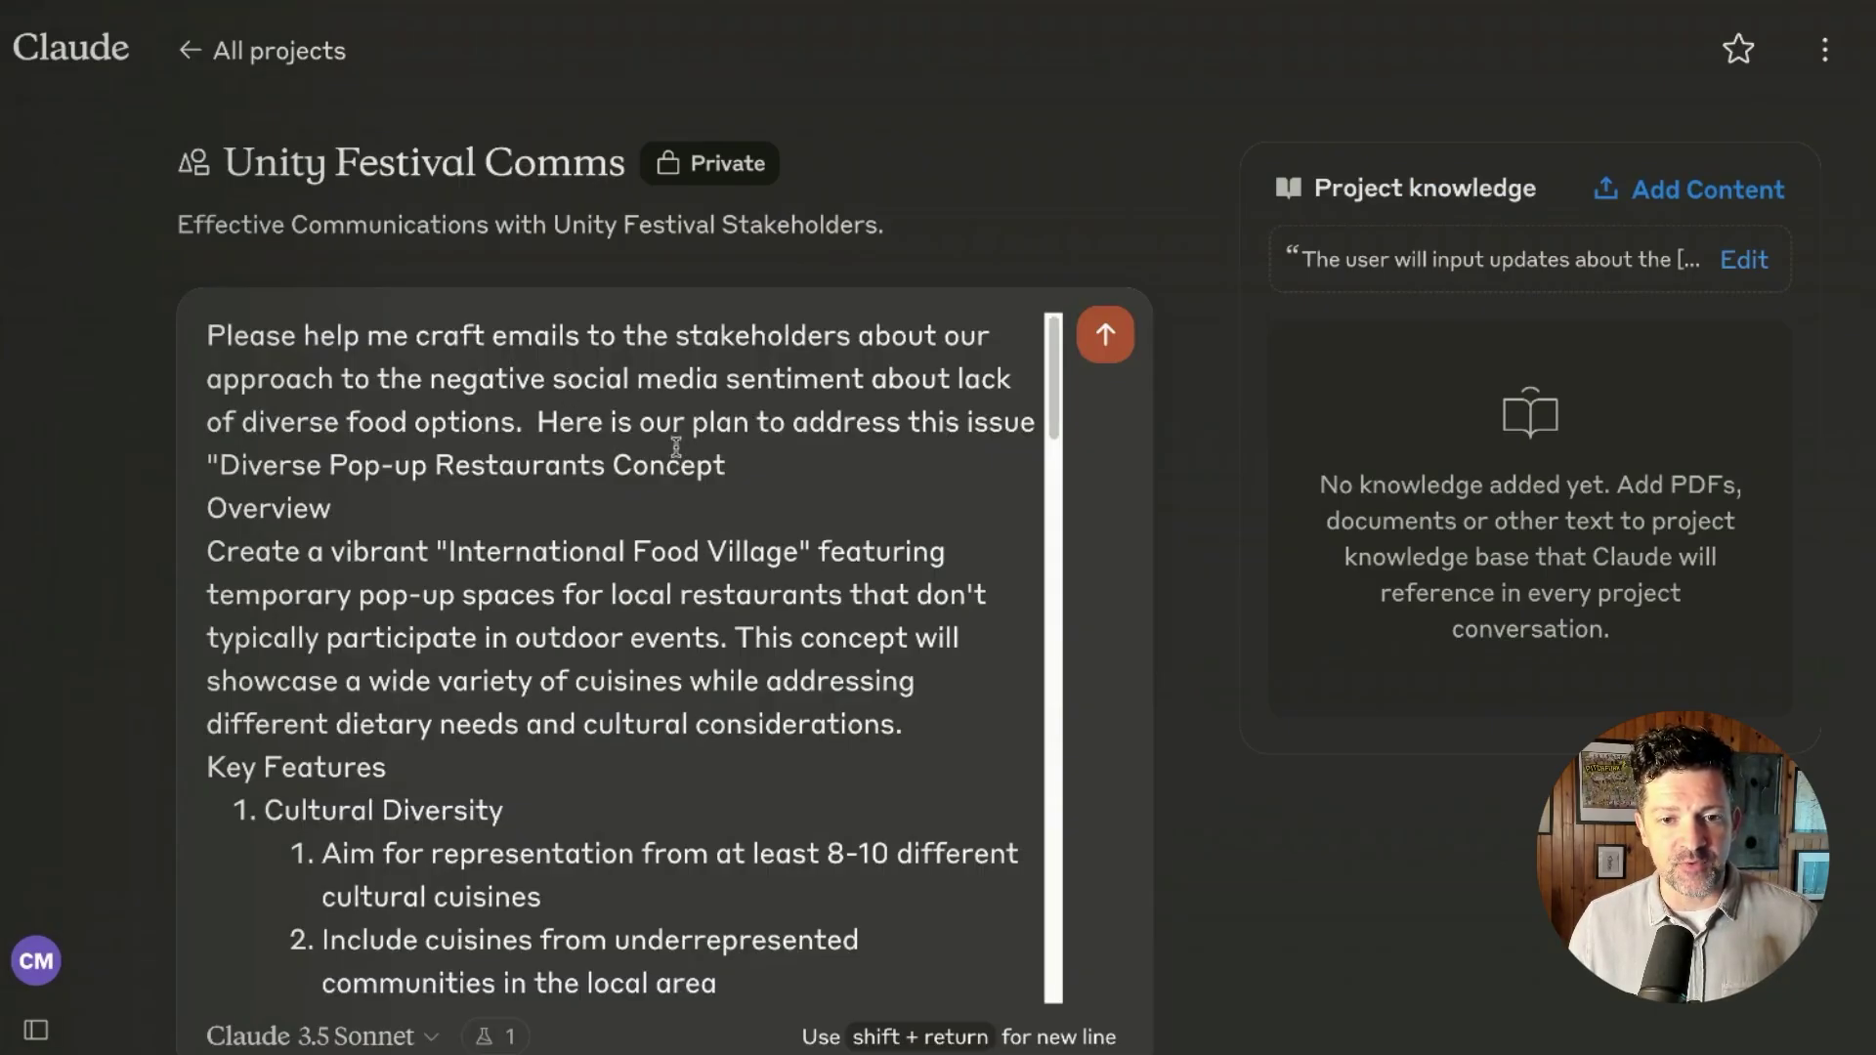
left_click(1104, 337)
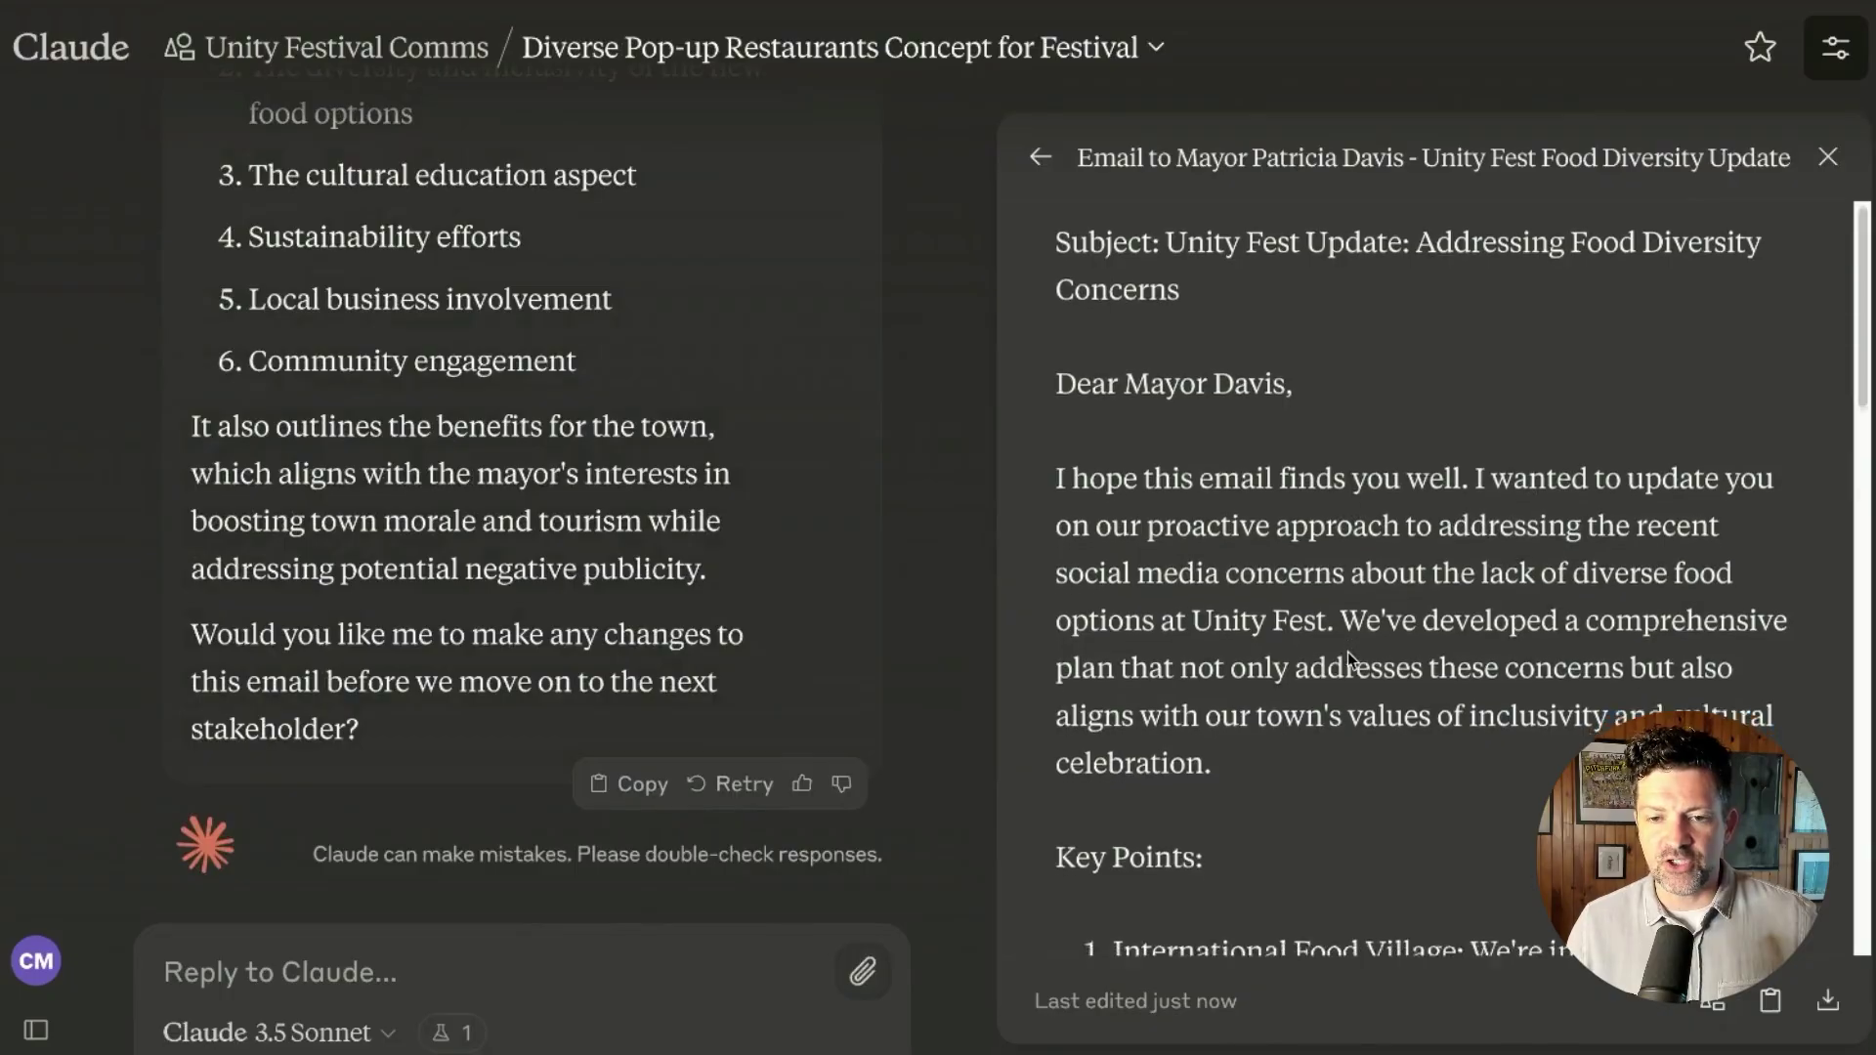
- Review the food diversity update email drafted for the mayor and reply "please move on"
scroll(1346, 652, "down", 10)
scroll(1347, 653, "down", 5)
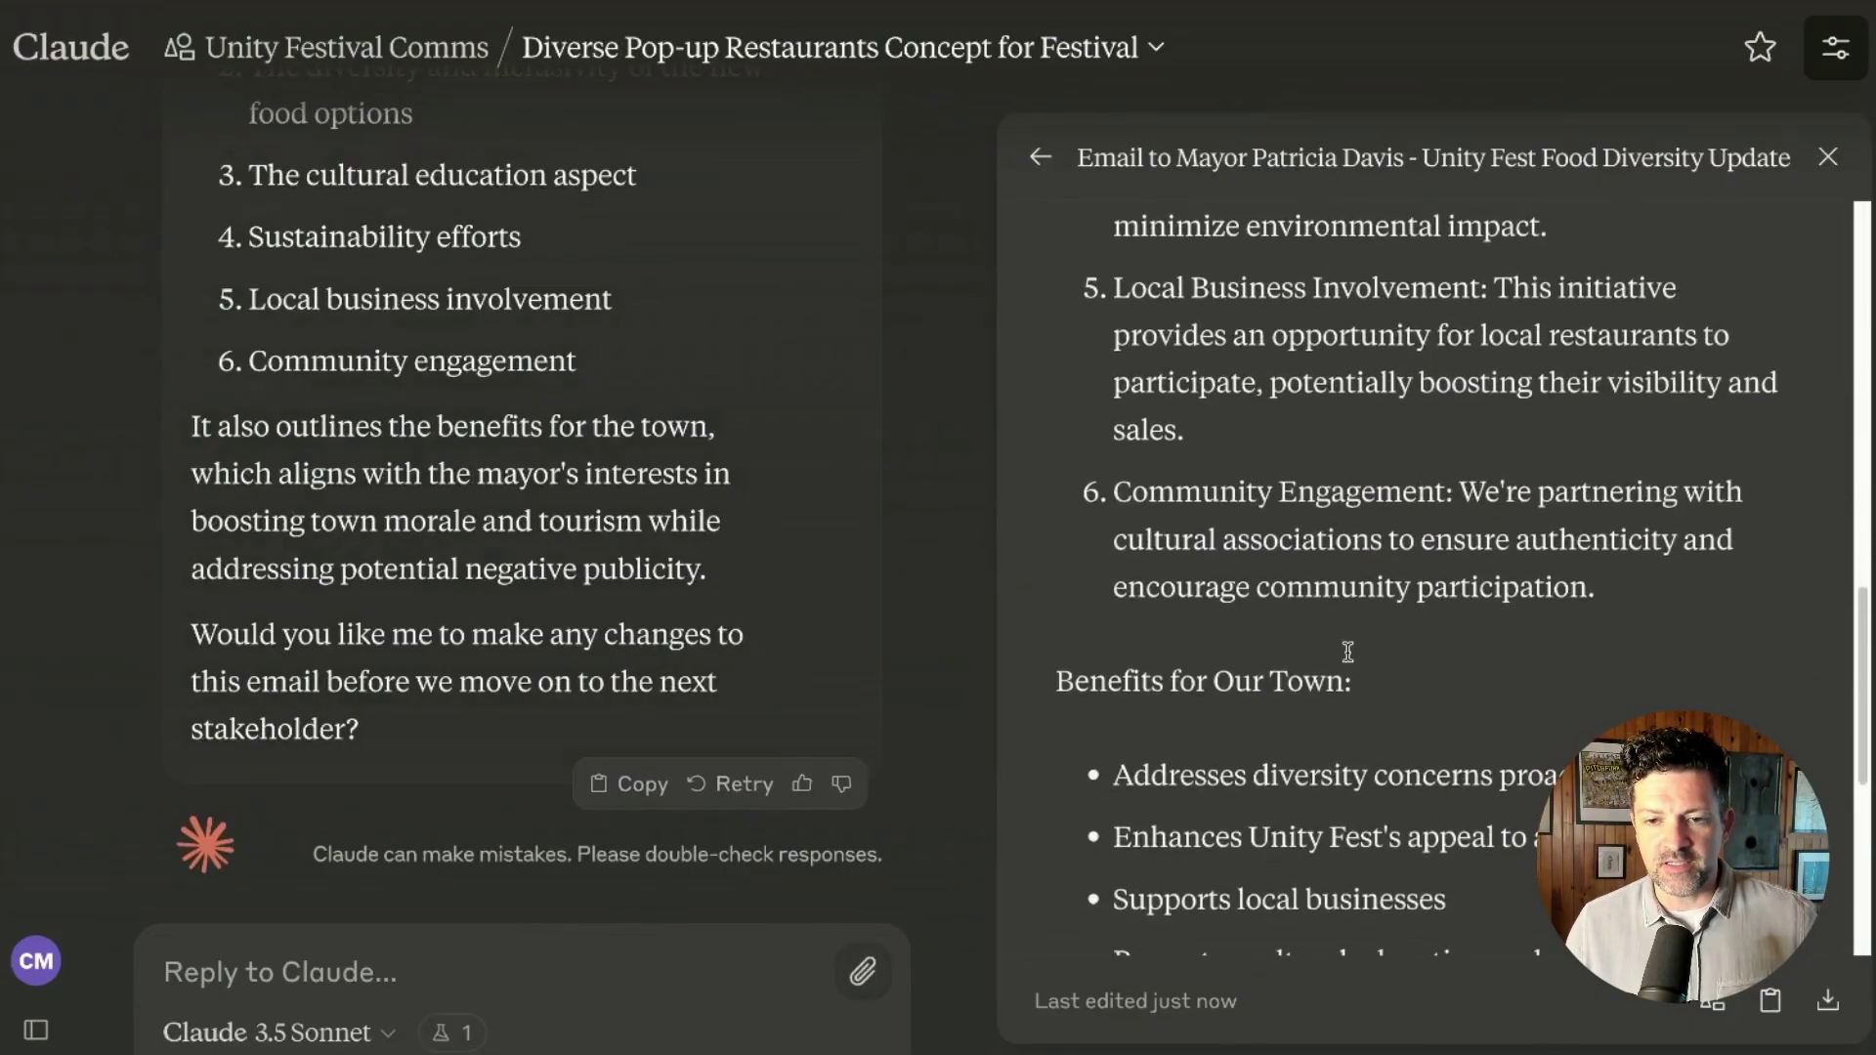
scroll(1346, 653, "down", 3)
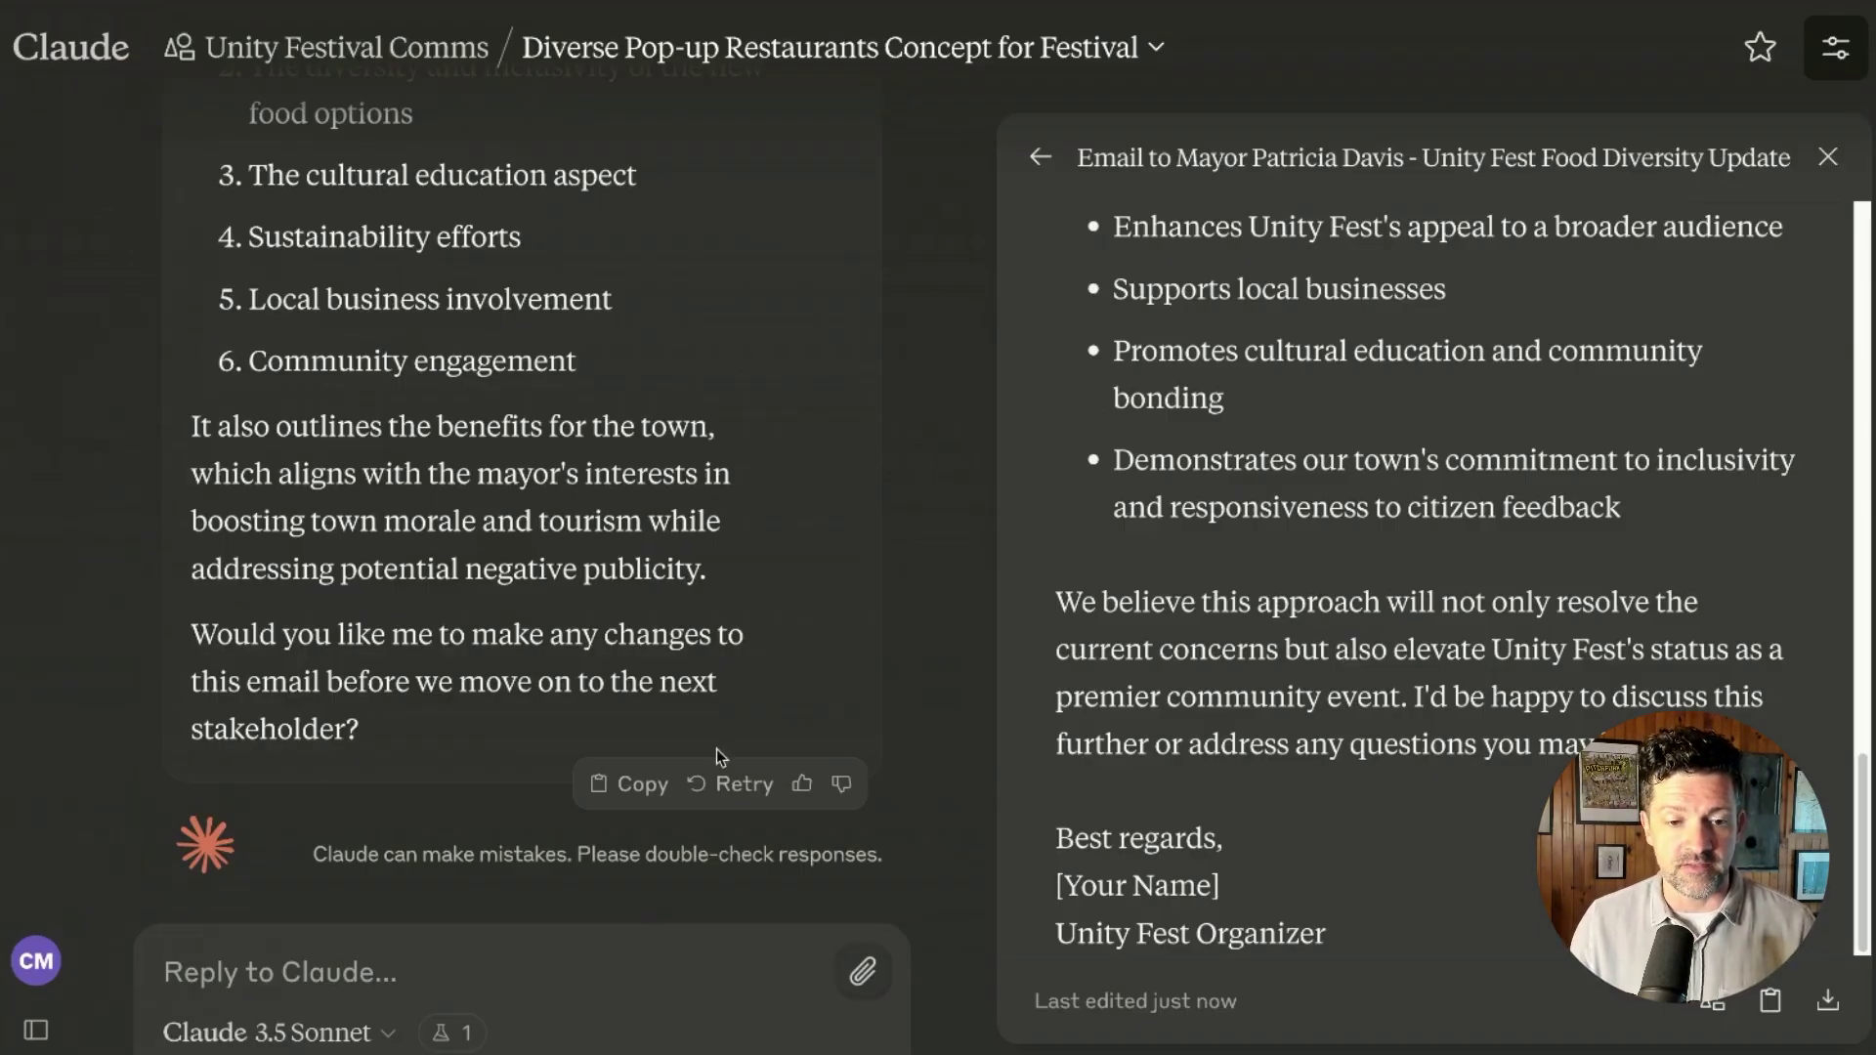
left_click(340, 972)
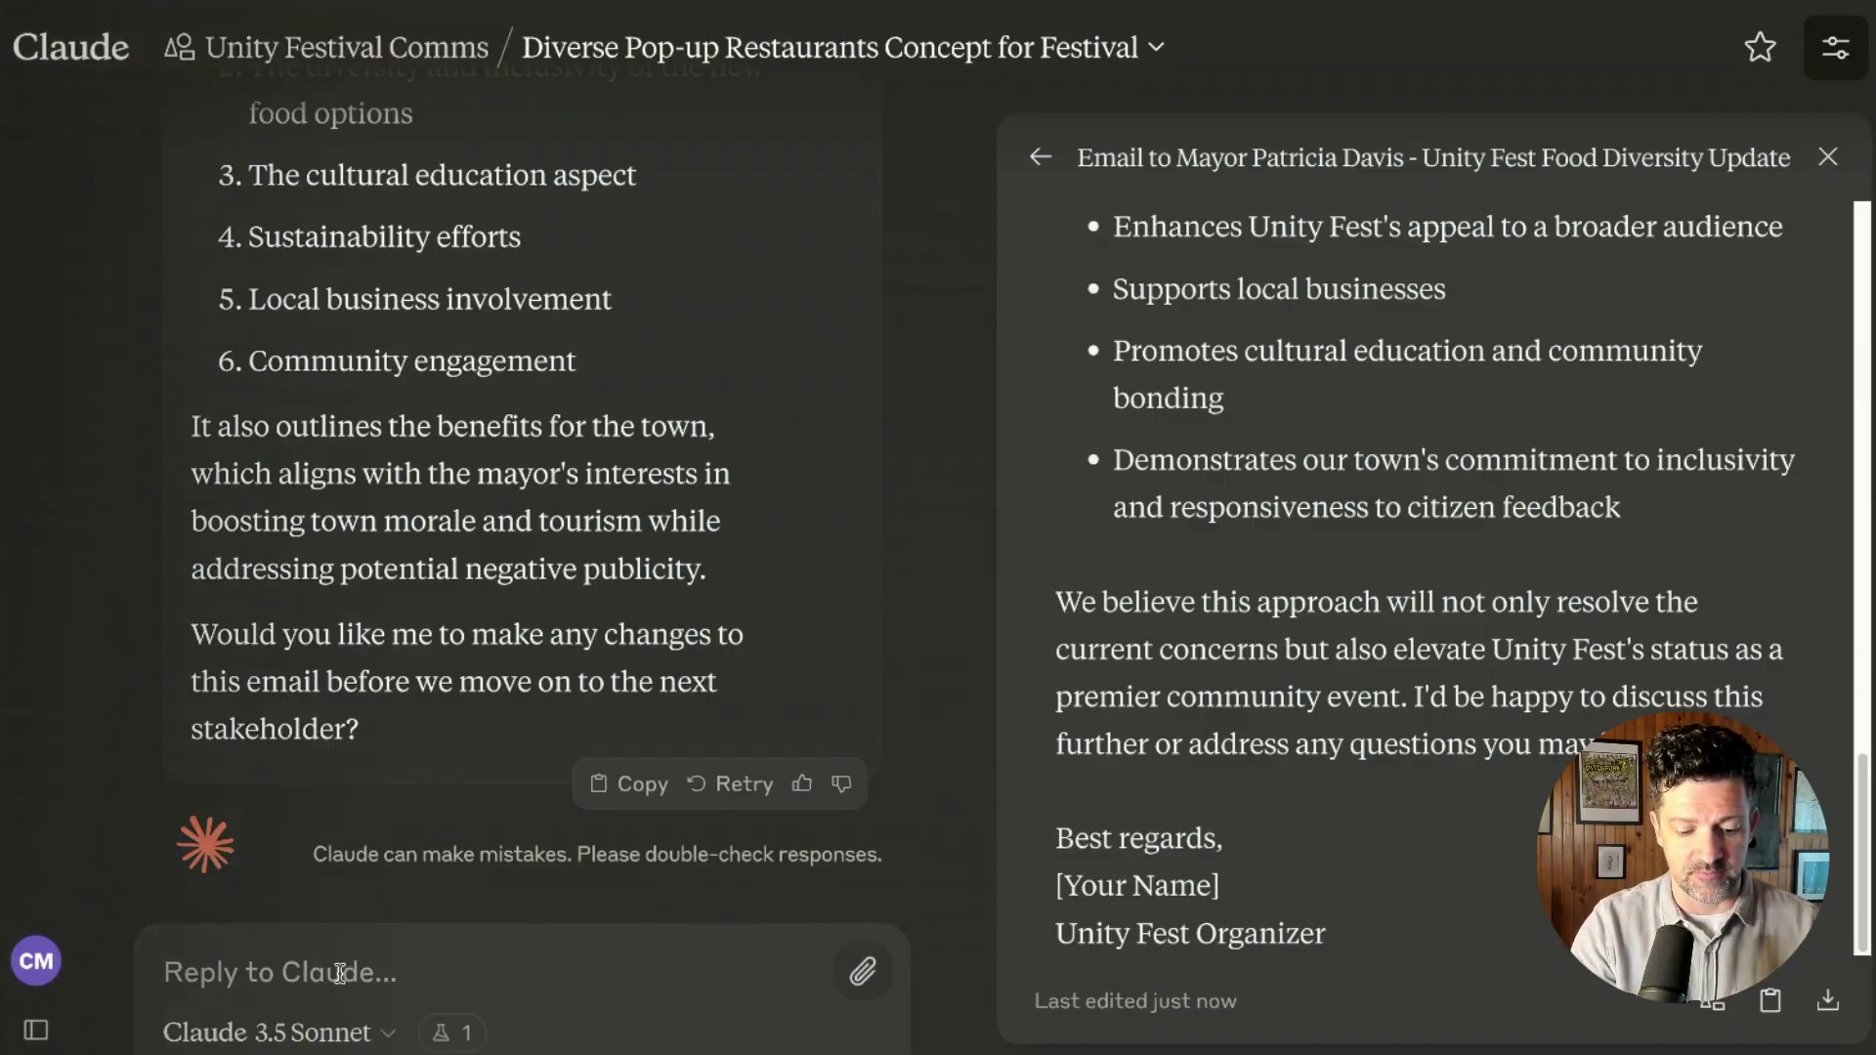
type("please move on")
key("Return")
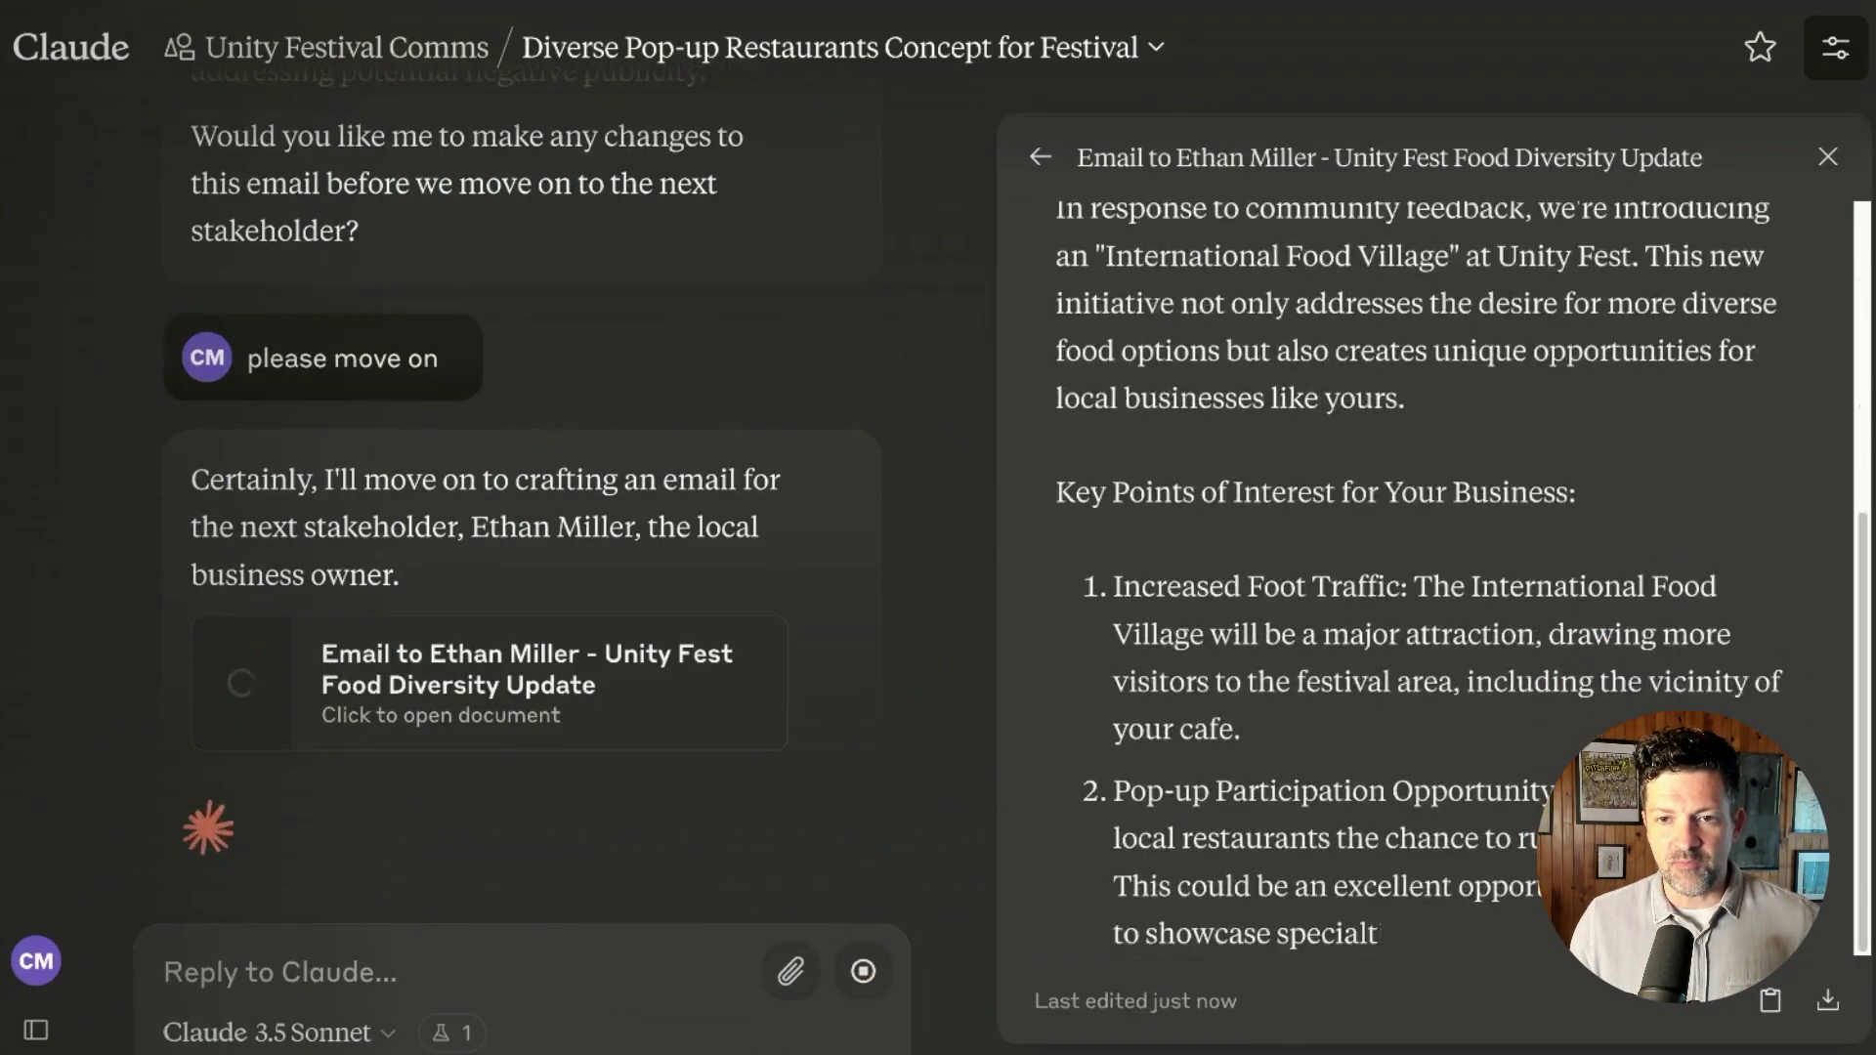
- Read the food diversity update email drafted for the local business owner from its beginning
scroll(1462, 642, "up", 8)
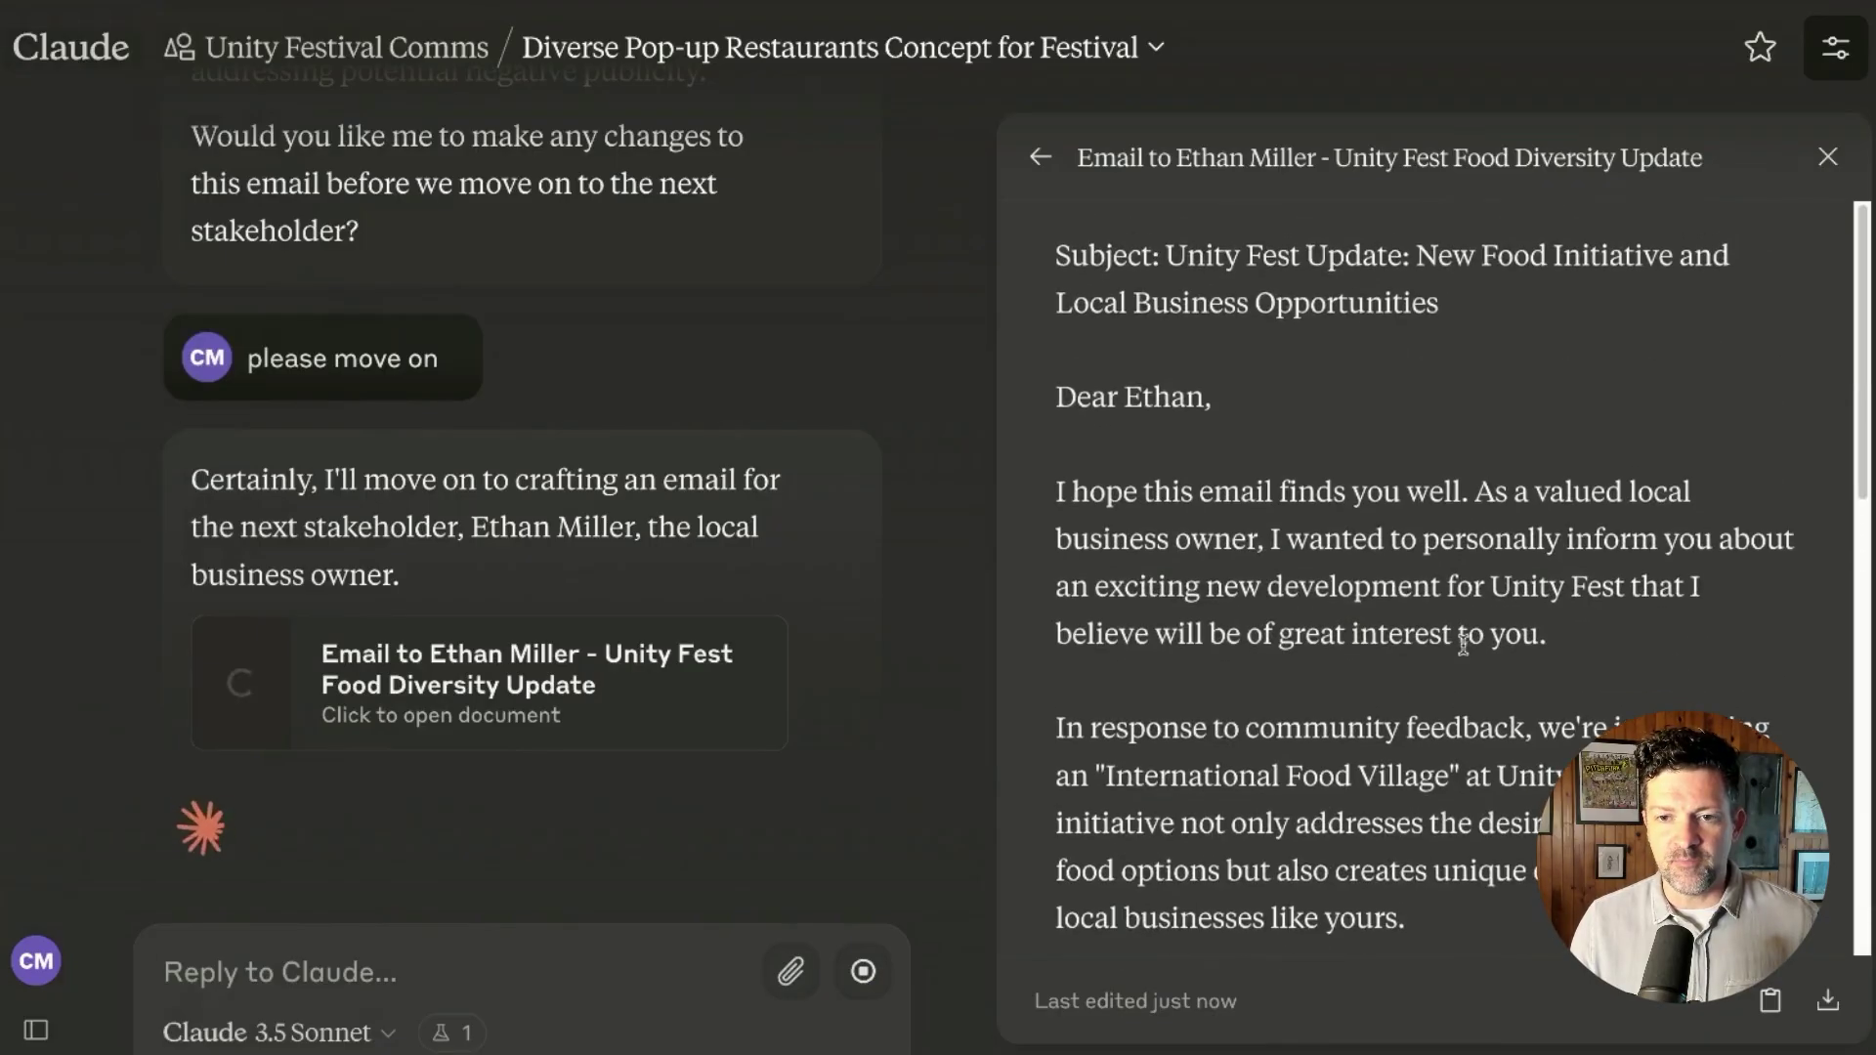